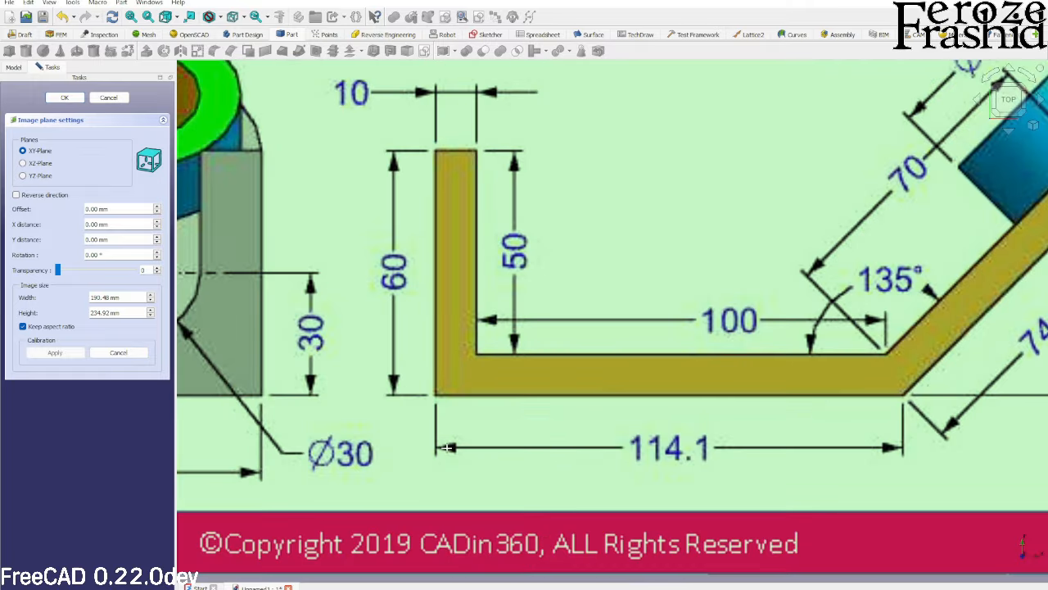
Calibrate the drawing image by picking both ends of the front view's 114.1 dimension and entering a distance of 114.1 mm
{"action": "left_click", "coordinate": [437, 447]}
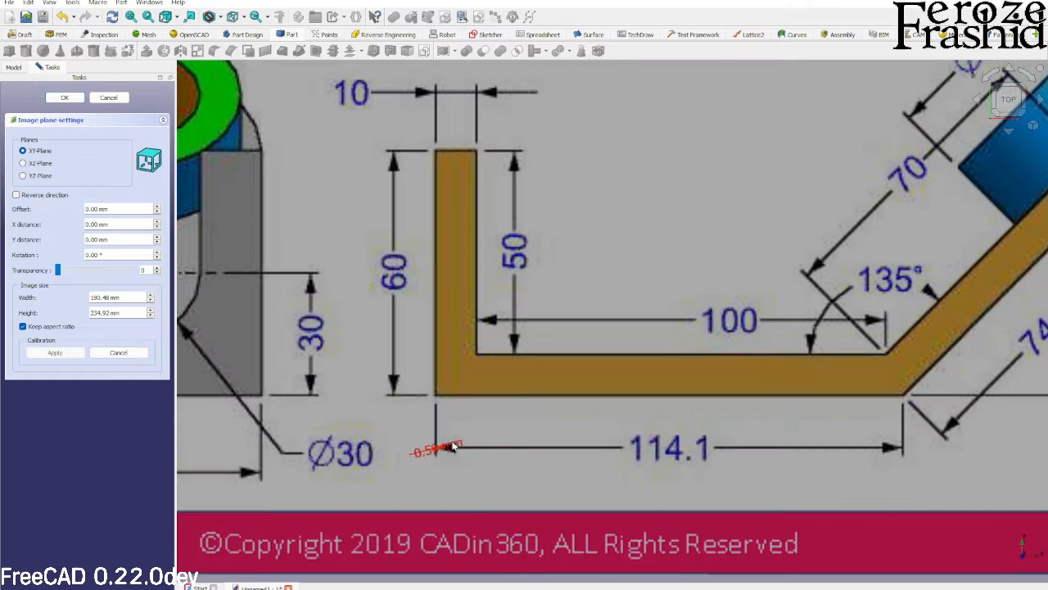
{"action": "left_click", "coordinate": [901, 448]}
{"action": "type", "text": "114.1"}
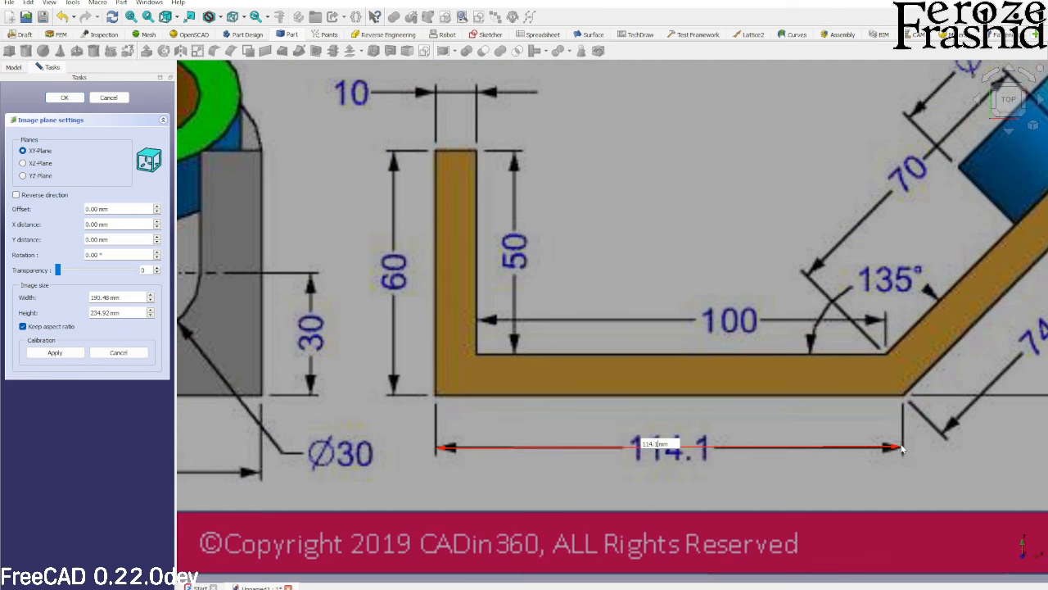
{"action": "key", "text": "Return"}
Set the image's transparency to 50, place it on the XZ-plane and accept the image plane settings
{"action": "scroll", "coordinate": [432, 434], "scroll_direction": "down", "scroll_amount": 5}
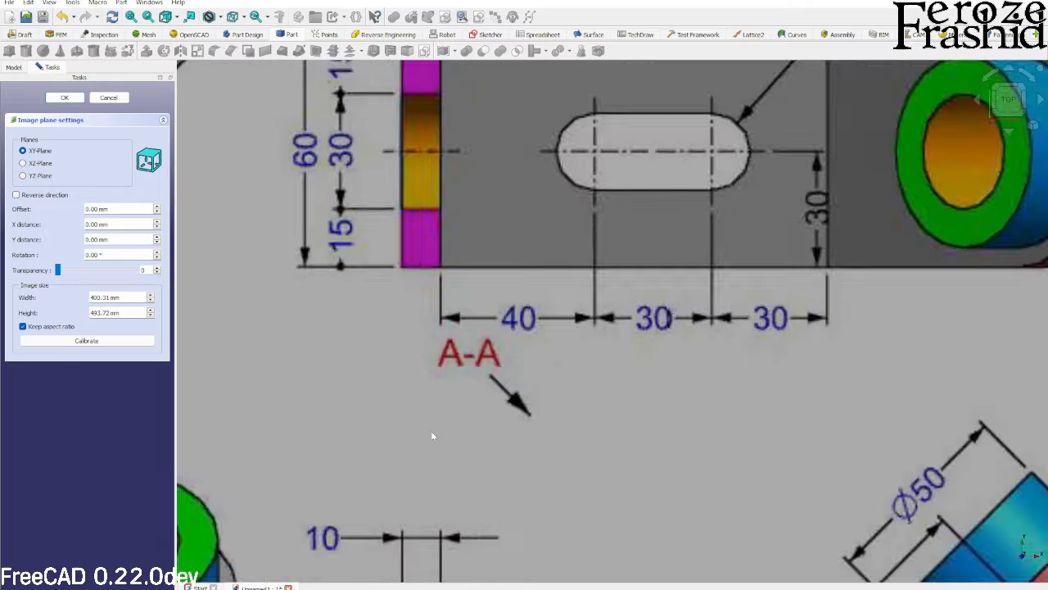
{"action": "double_click", "coordinate": [142, 271]}
{"action": "type", "text": "50"}
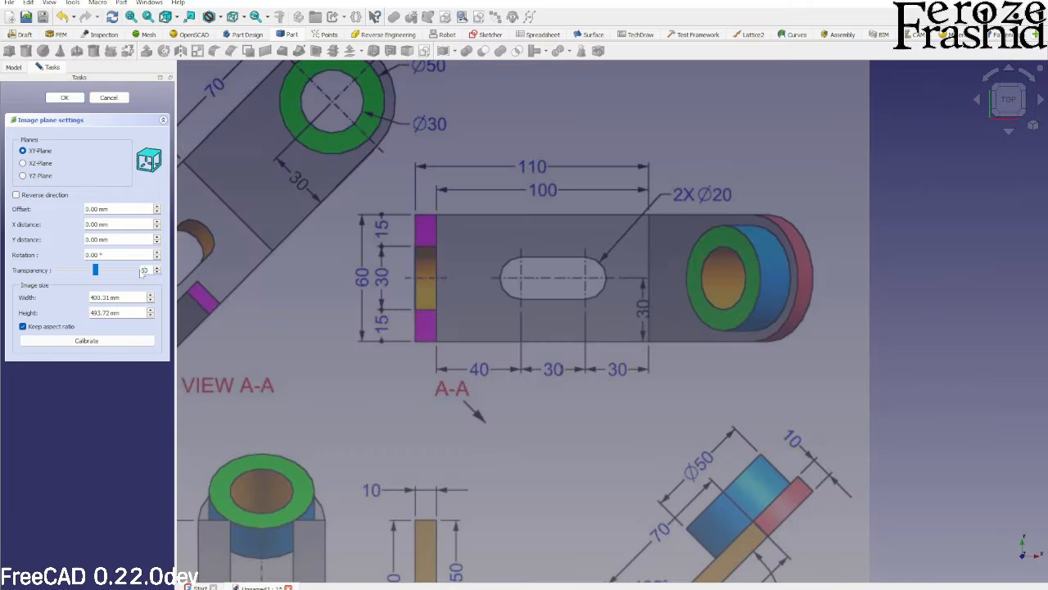
{"action": "scroll", "coordinate": [537, 278], "scroll_direction": "down", "scroll_amount": 3}
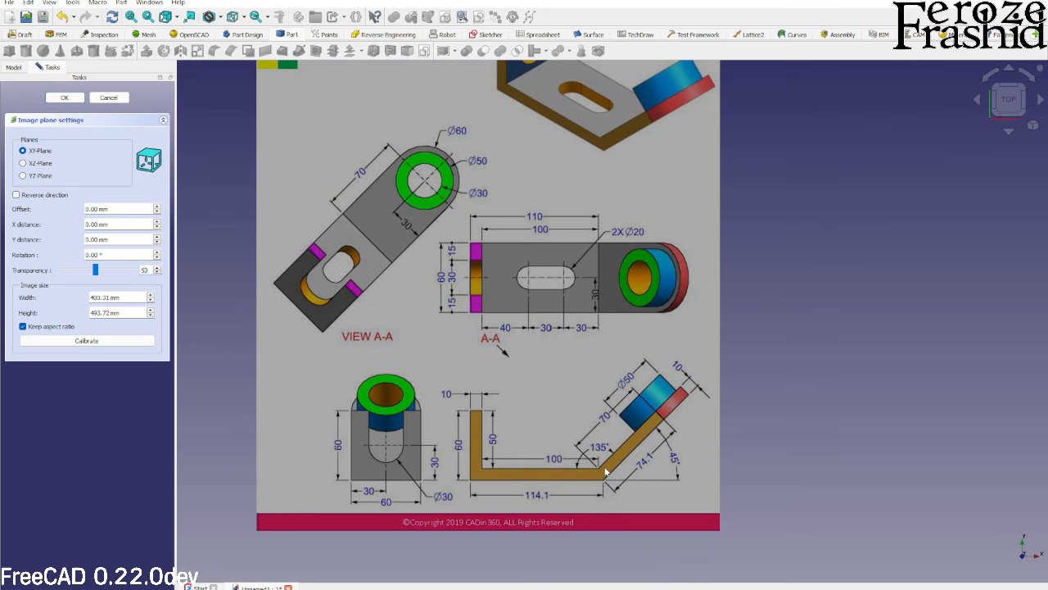
{"action": "scroll", "coordinate": [594, 209], "scroll_direction": "down", "scroll_amount": 2}
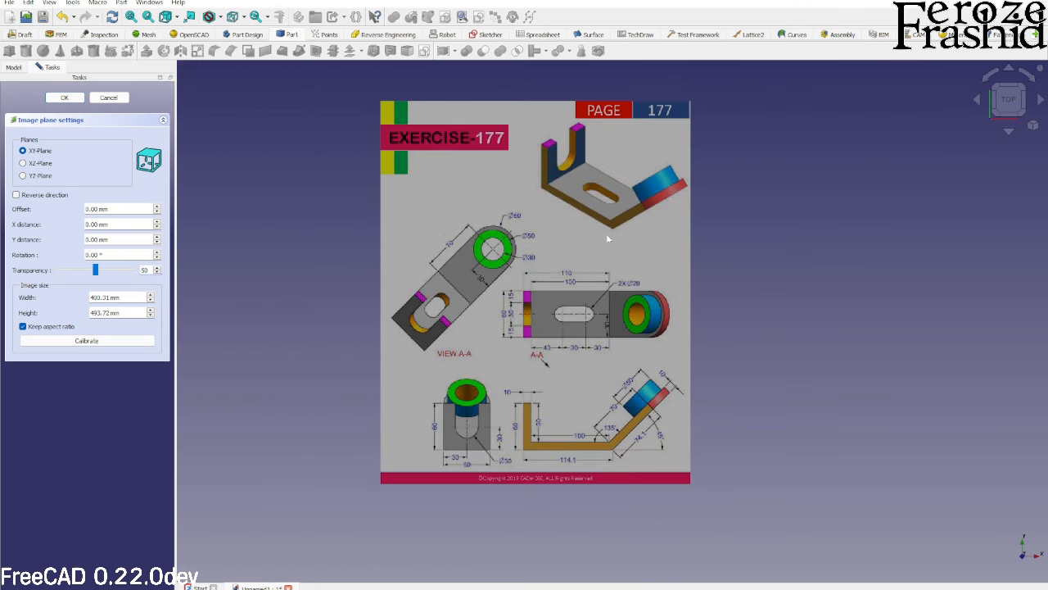
{"action": "left_click", "coordinate": [43, 163]}
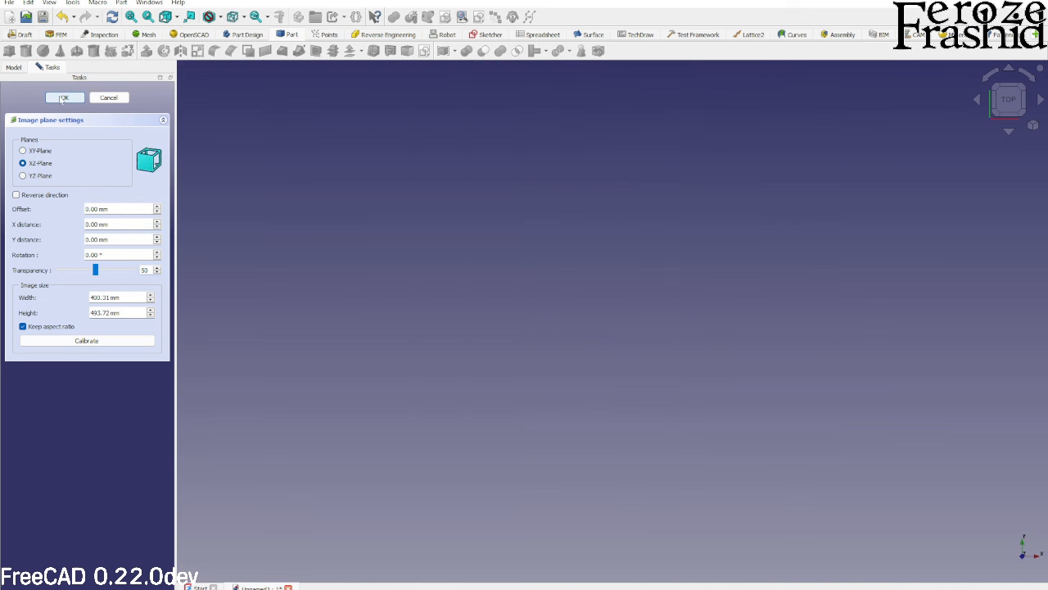
{"action": "left_click", "coordinate": [63, 98]}
Set the view to the front and show the coordinate axis cross over the drawing image
{"action": "middle_click_drag", "start_coordinate": [464, 259], "coordinate": [497, 172]}
{"action": "left_click", "coordinate": [1004, 108]}
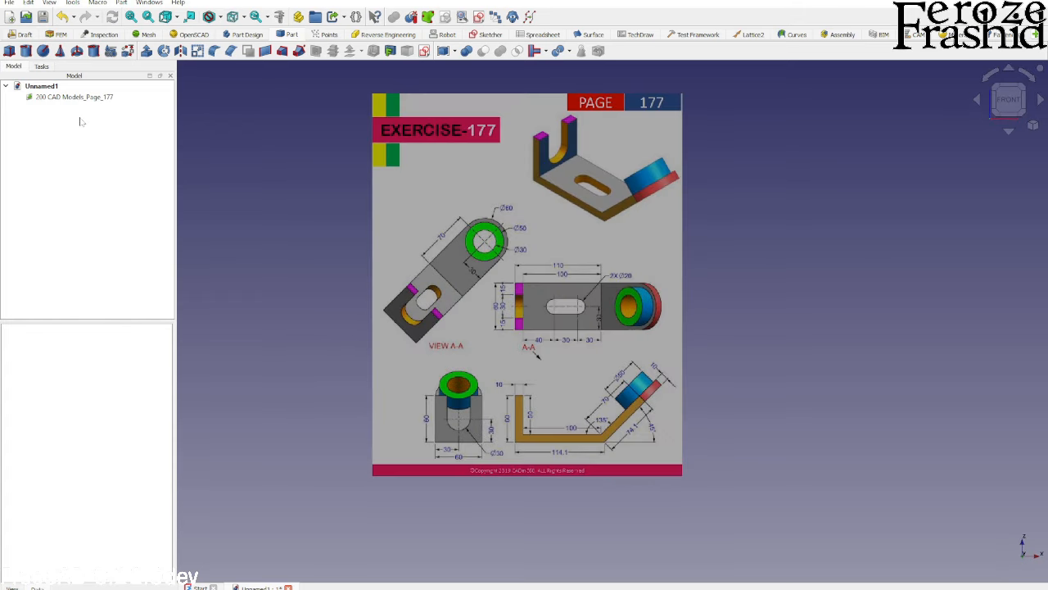
{"action": "key", "text": "a"}
{"action": "key", "text": "c"}
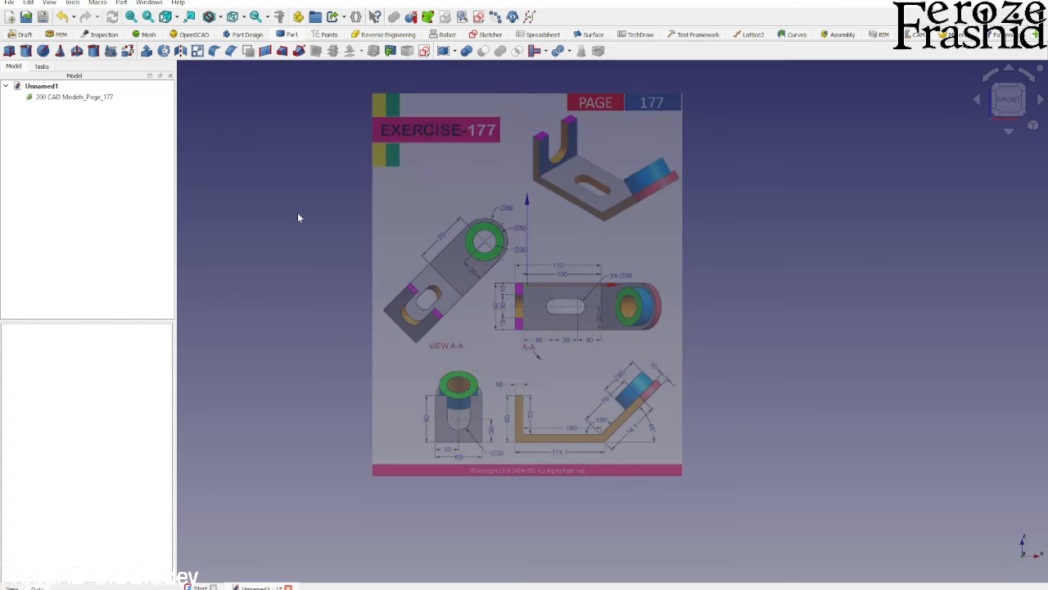
{"action": "scroll", "coordinate": [520, 301], "scroll_direction": "up", "scroll_amount": 4}
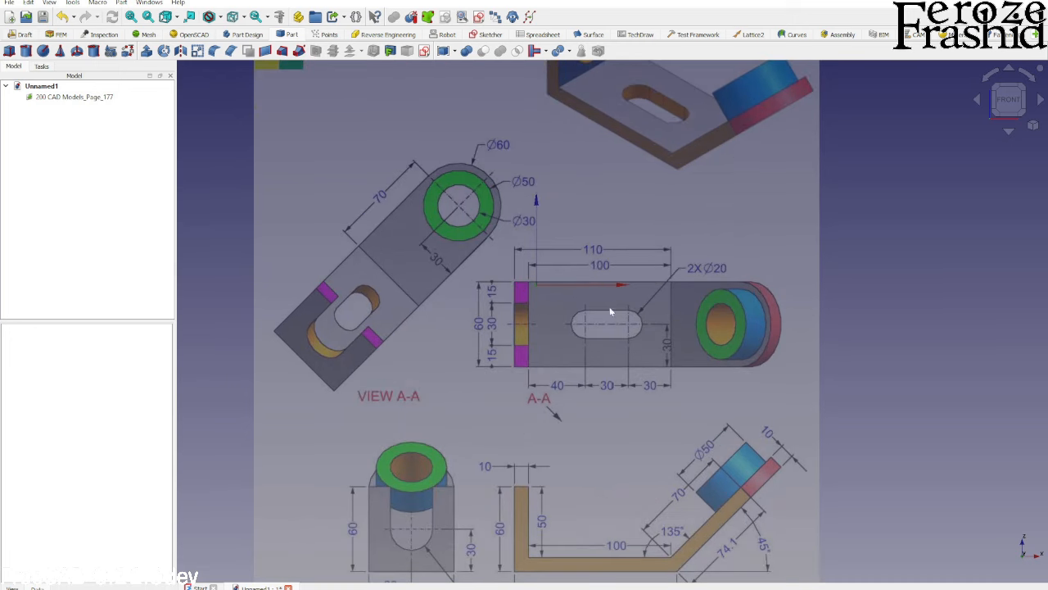
{"action": "scroll", "coordinate": [565, 290], "scroll_direction": "down", "scroll_amount": 3}
{"action": "scroll", "coordinate": [528, 274], "scroll_direction": "up", "scroll_amount": 5}
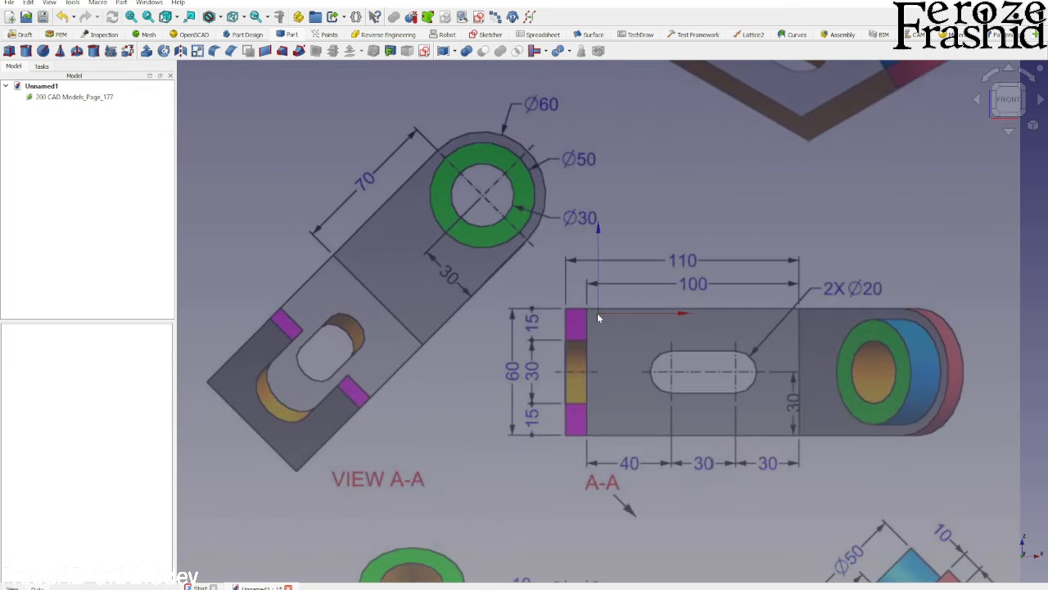
{"action": "scroll", "coordinate": [597, 313], "scroll_direction": "down", "scroll_amount": 3}
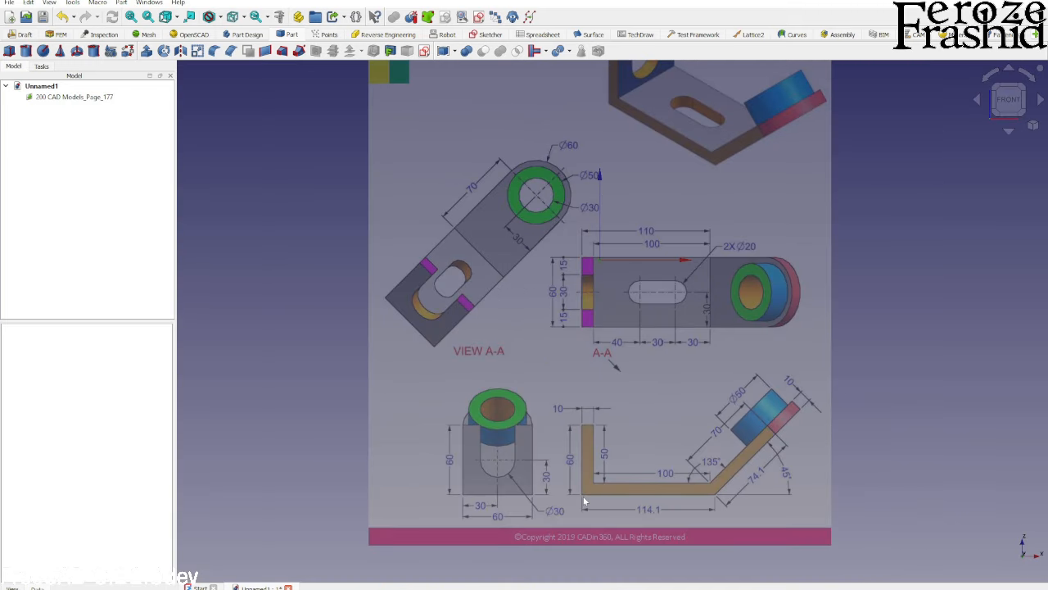
Transform the drawing image so the outer lower-left corner of the L-shaped bracket profile sits on the origin
{"action": "right_click", "coordinate": [72, 99]}
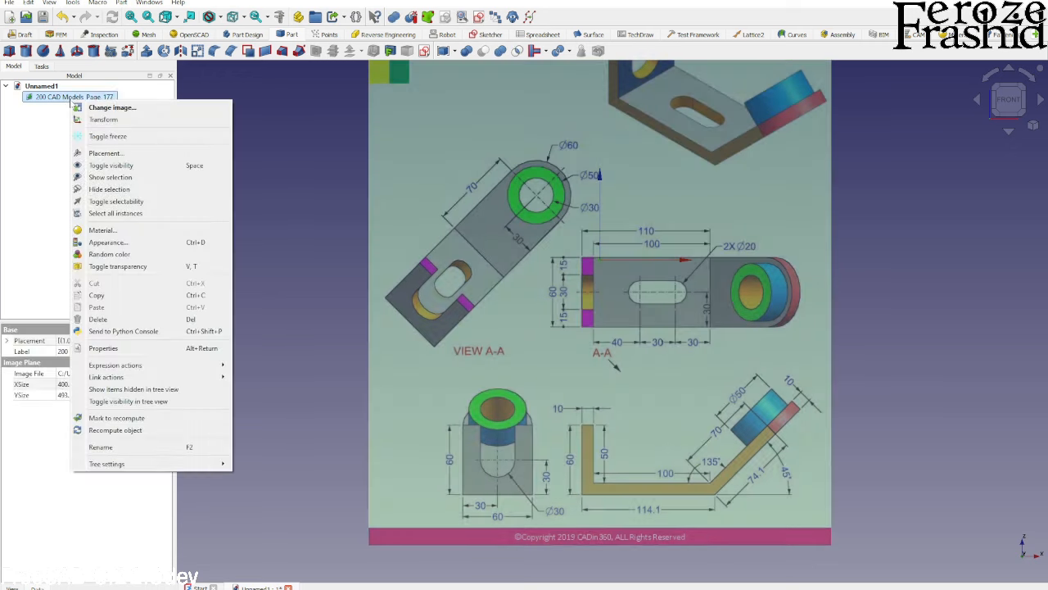
{"action": "left_click", "coordinate": [95, 120]}
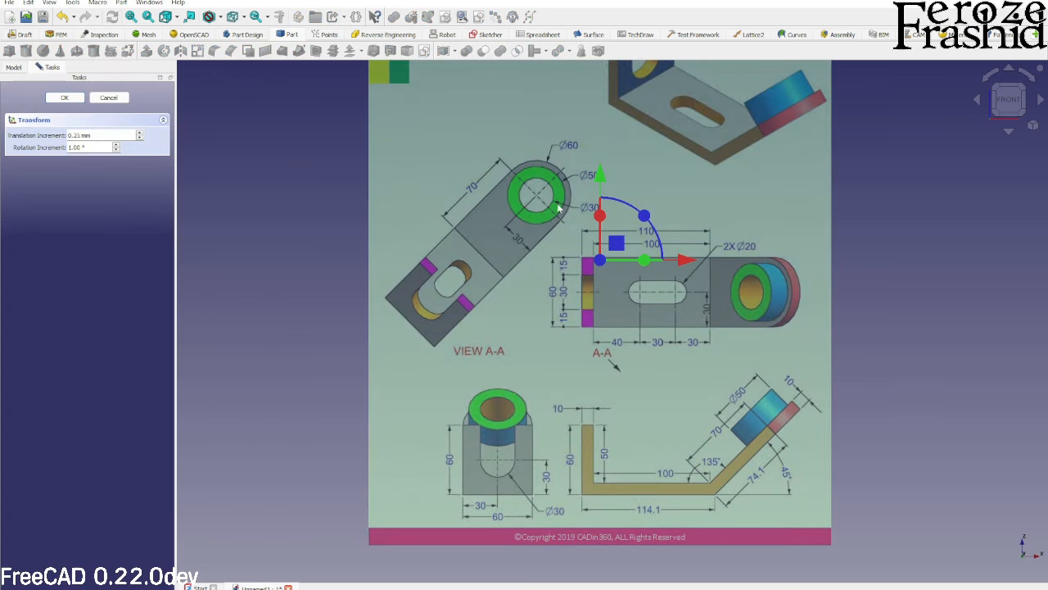
{"action": "left_click_drag", "start_coordinate": [599, 176], "coordinate": [599, 37]}
{"action": "scroll", "coordinate": [653, 450], "scroll_direction": "down", "scroll_amount": 3}
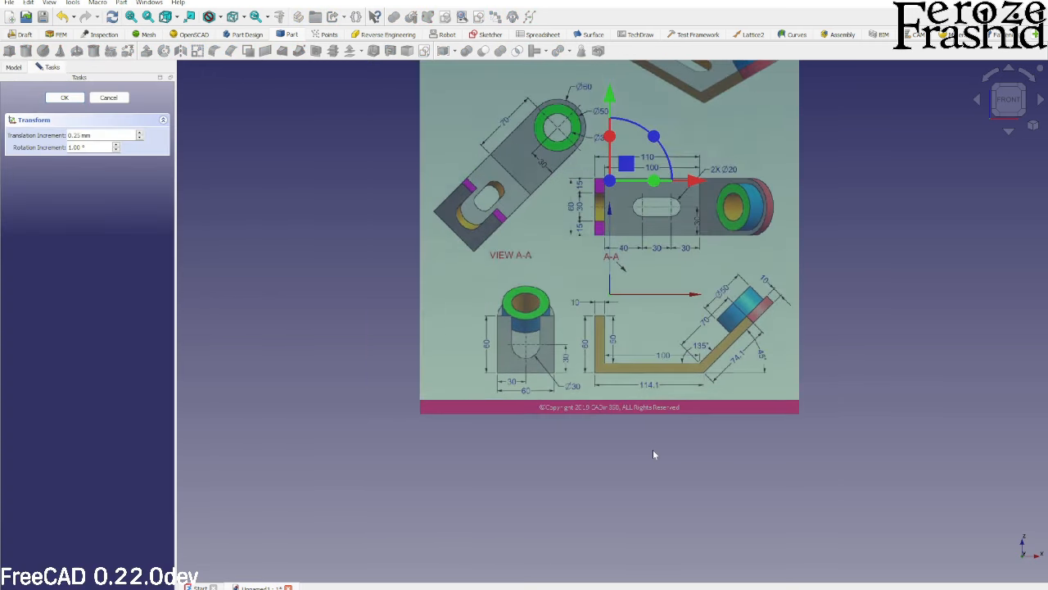
{"action": "scroll", "coordinate": [662, 156], "scroll_direction": "up", "scroll_amount": 3}
{"action": "left_click_drag", "start_coordinate": [592, 281], "coordinate": [592, 185]}
{"action": "left_click_drag", "start_coordinate": [676, 272], "coordinate": [693, 272]}
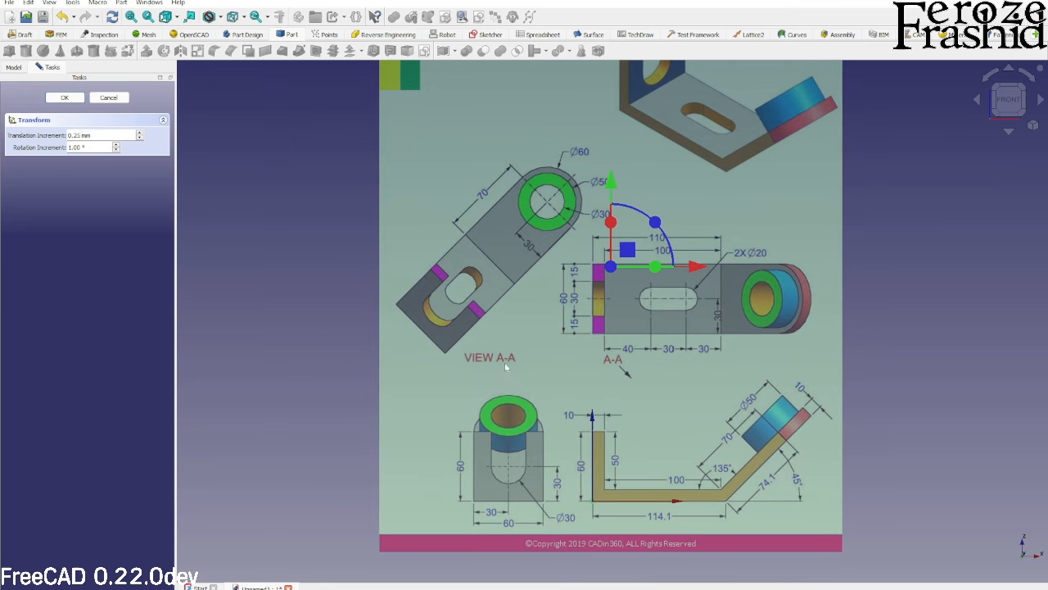
{"action": "left_click", "coordinate": [64, 96]}
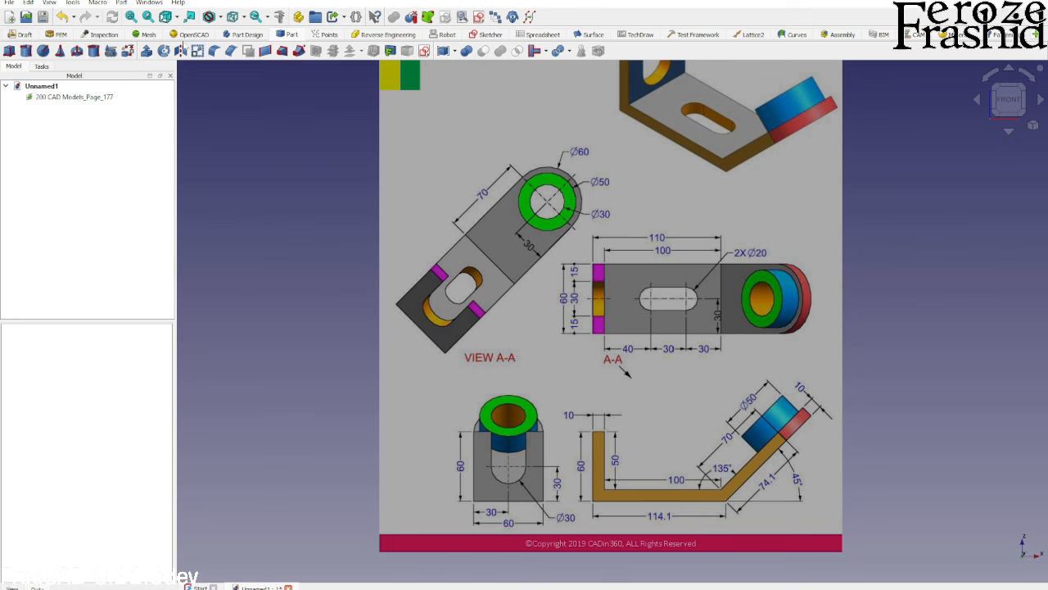
Switch to the Part Design workbench, create a body and start a sketch on its XZ-plane
{"action": "left_click", "coordinate": [246, 35]}
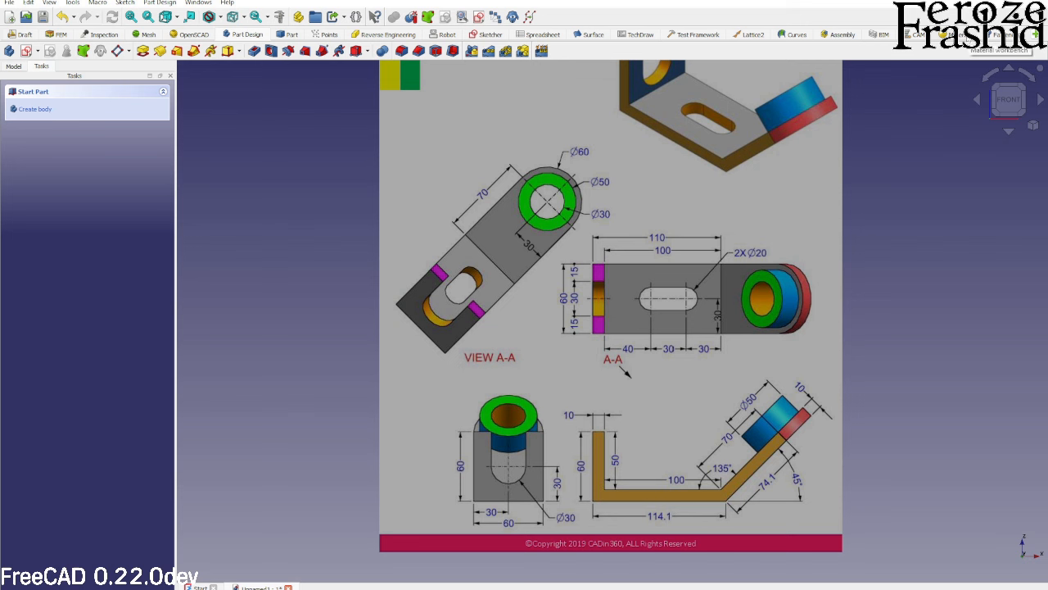
{"action": "left_click", "coordinate": [32, 109]}
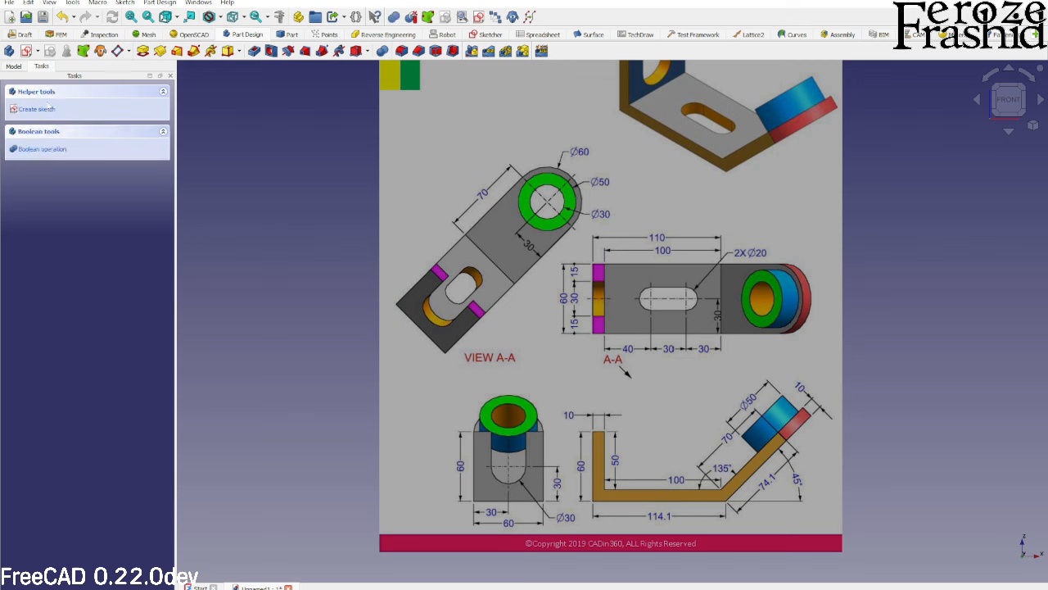
{"action": "left_click", "coordinate": [36, 112]}
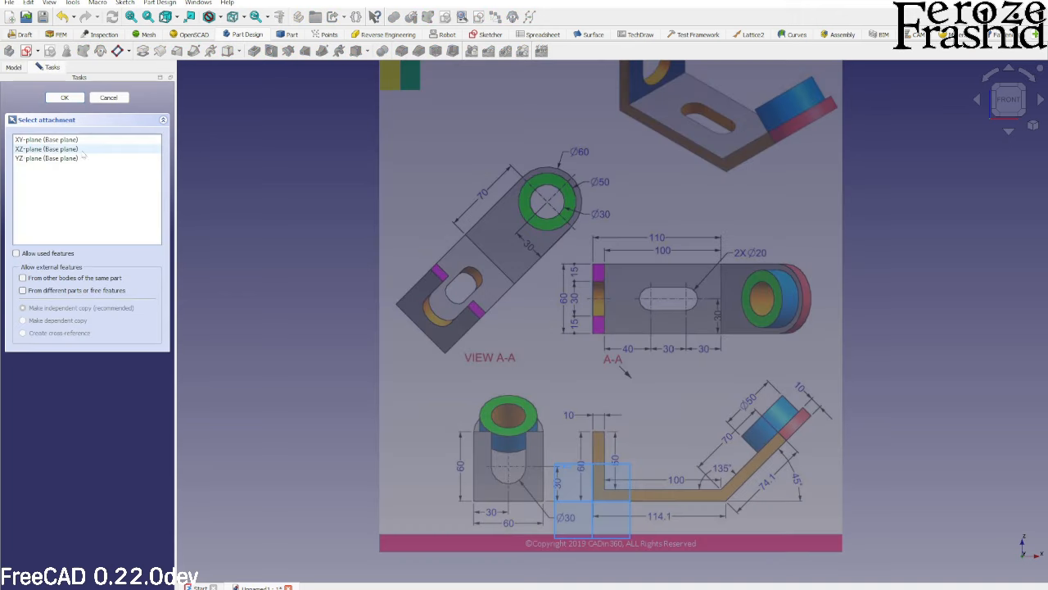
{"action": "left_click", "coordinate": [49, 149]}
{"action": "left_click", "coordinate": [65, 98]}
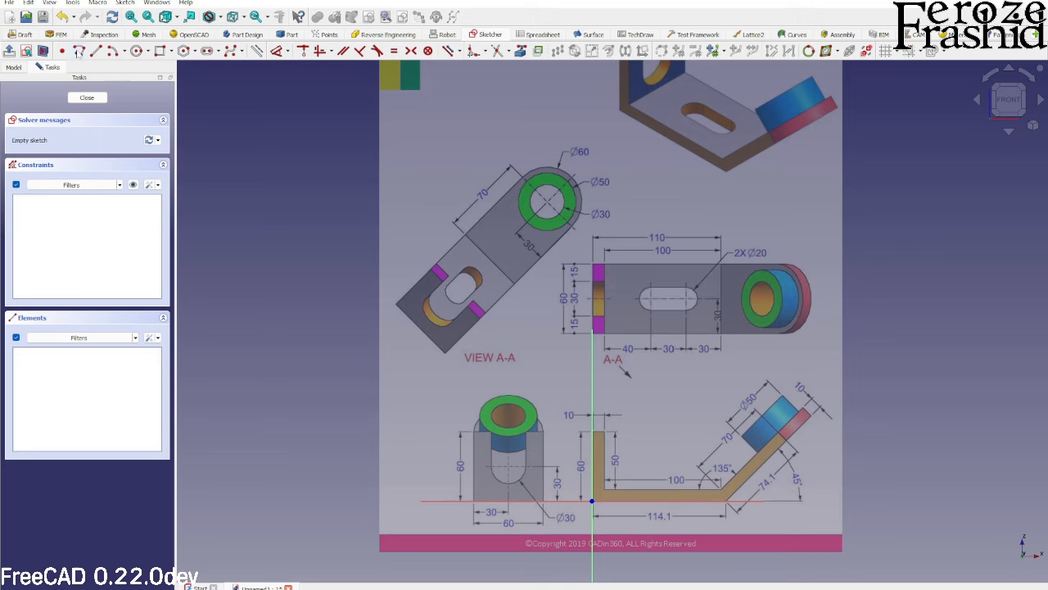
Trace the bent bracket's side profile as a closed eight-line polyline starting at the origin, with the upright about 60 mm high
{"action": "left_click", "coordinate": [79, 52]}
{"action": "scroll", "coordinate": [640, 483], "scroll_direction": "up", "scroll_amount": 3}
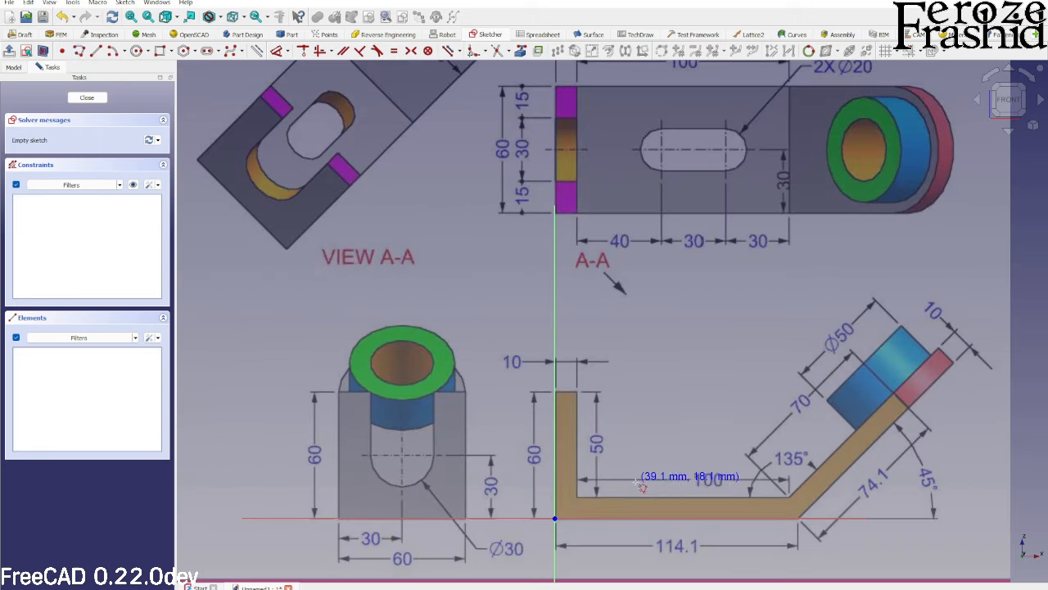
{"action": "left_click", "coordinate": [556, 518]}
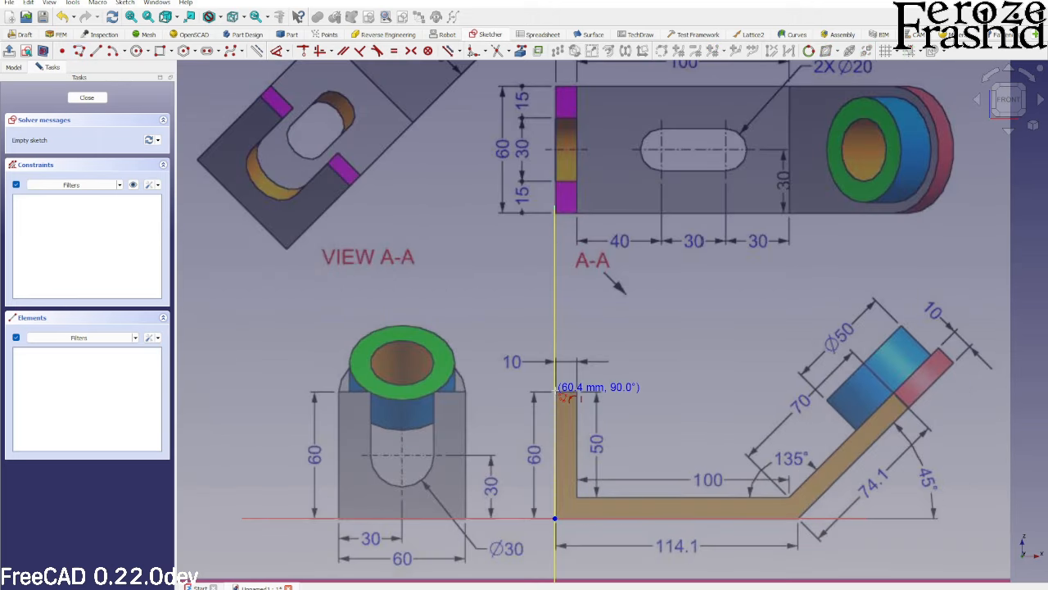
{"action": "left_click", "coordinate": [556, 392]}
{"action": "left_click", "coordinate": [577, 392]}
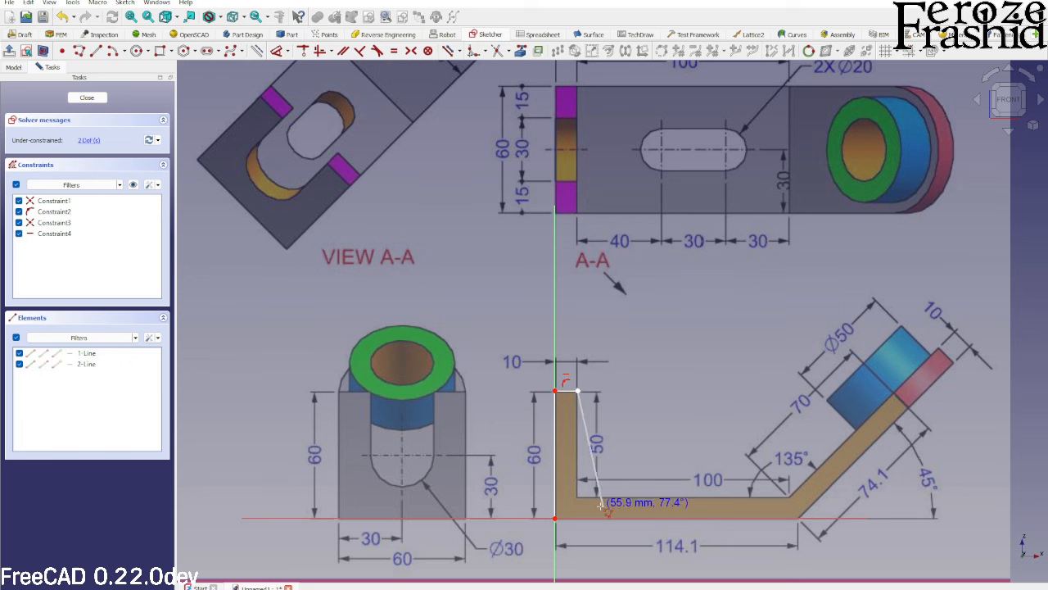
{"action": "left_click", "coordinate": [577, 498]}
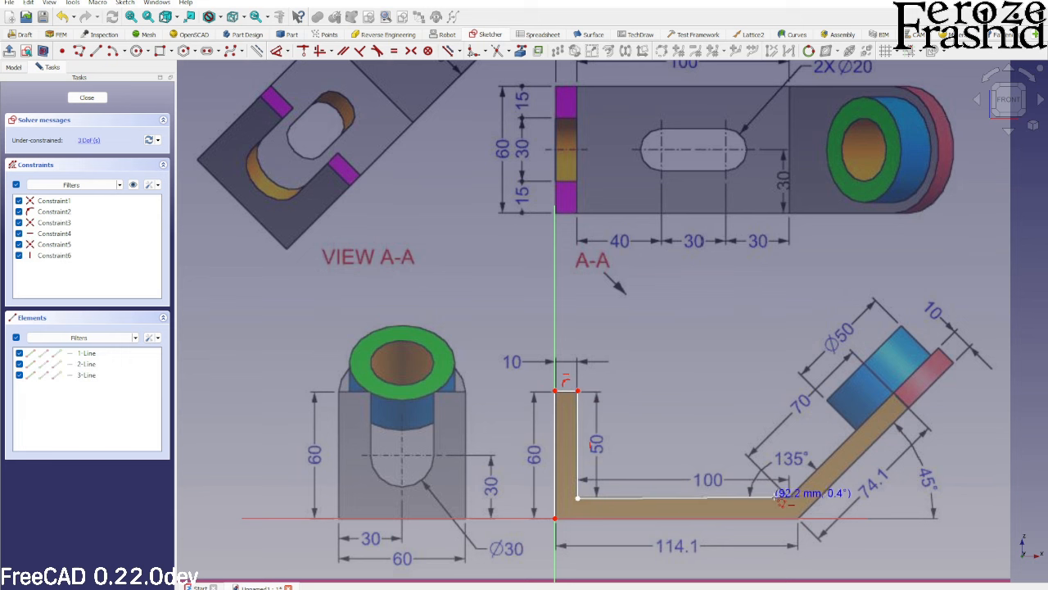
{"action": "left_click", "coordinate": [788, 497]}
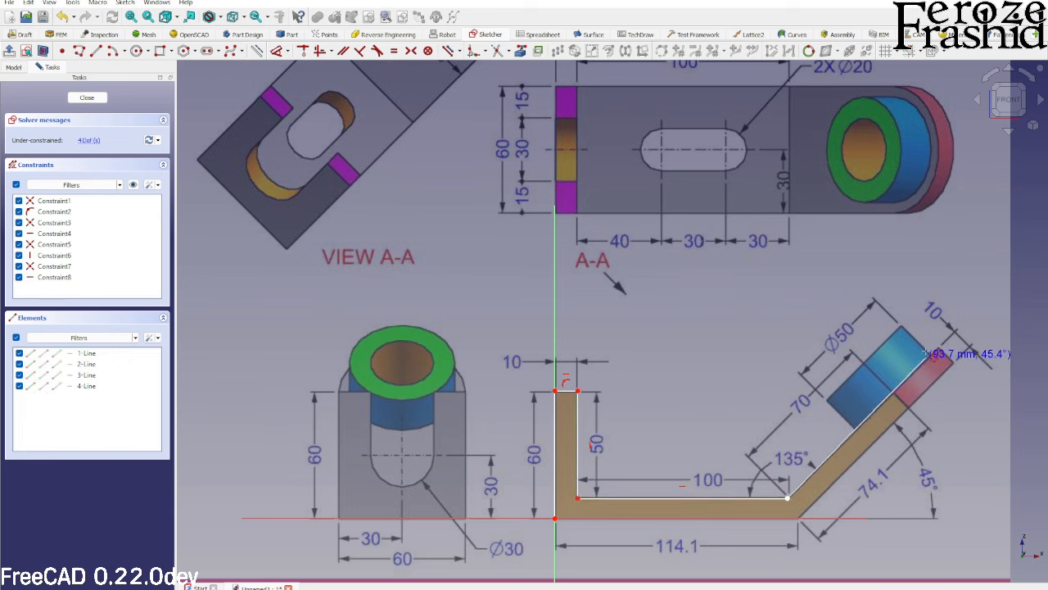
{"action": "left_click", "coordinate": [940, 346]}
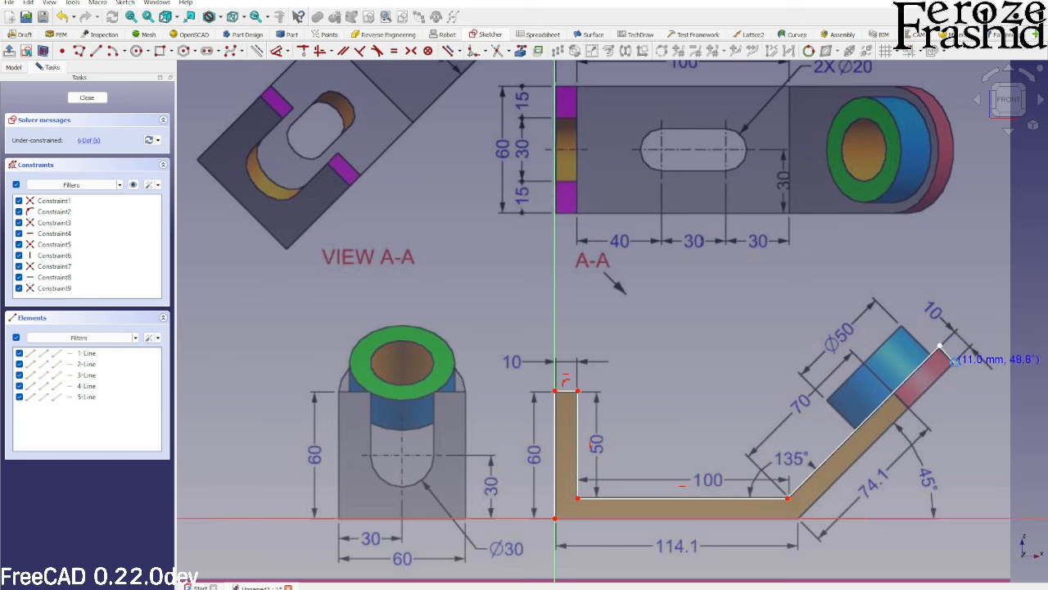
{"action": "left_click", "coordinate": [955, 362]}
{"action": "left_click", "coordinate": [798, 517]}
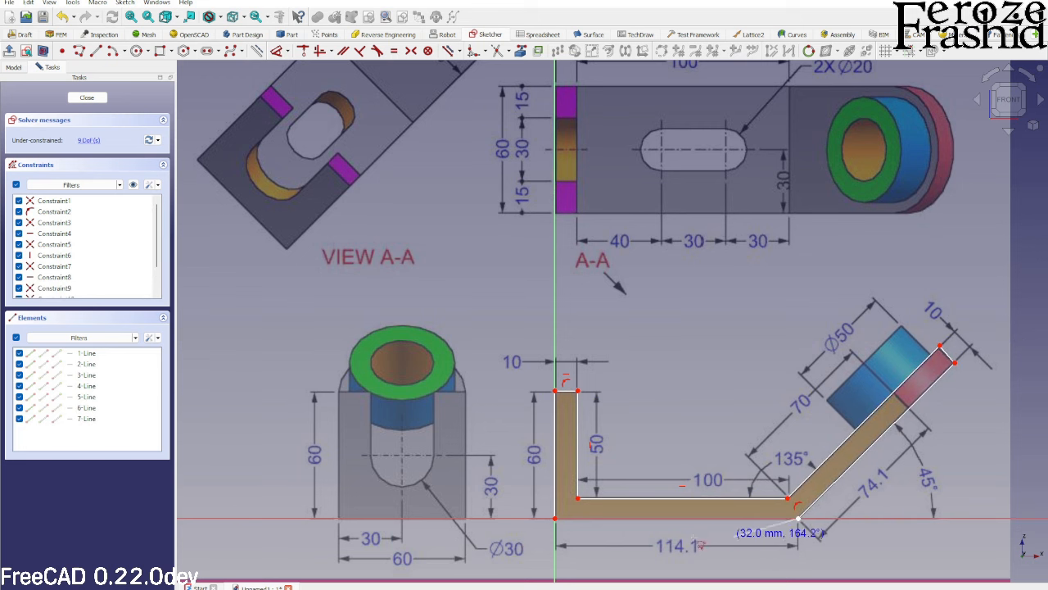
{"action": "left_click", "coordinate": [555, 517]}
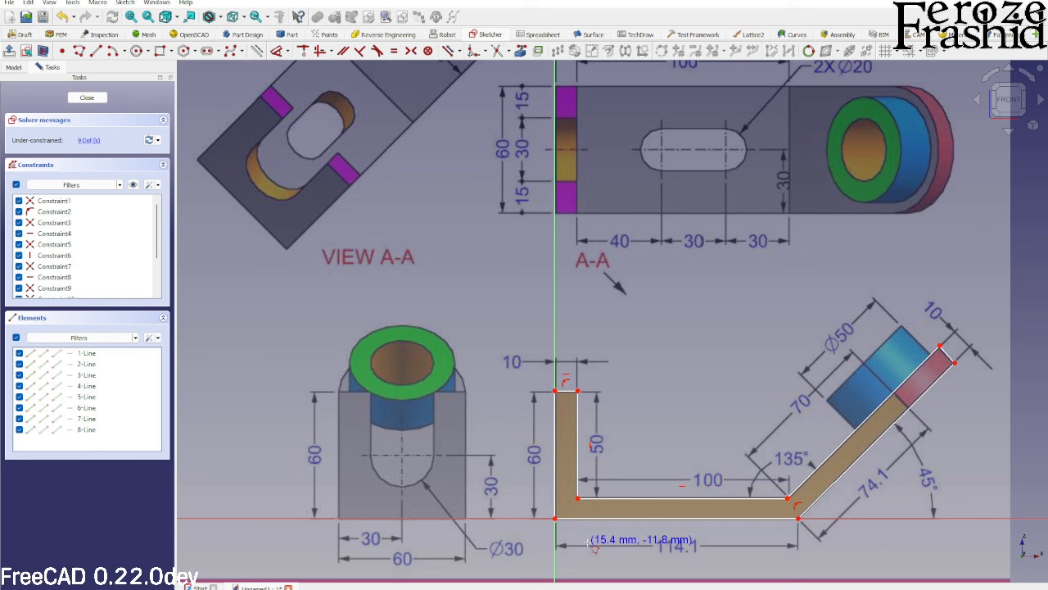
{"action": "right_click", "coordinate": [588, 543]}
Dimension the short top edge of the upright and set it to 10 mm
{"action": "left_click", "coordinate": [568, 391]}
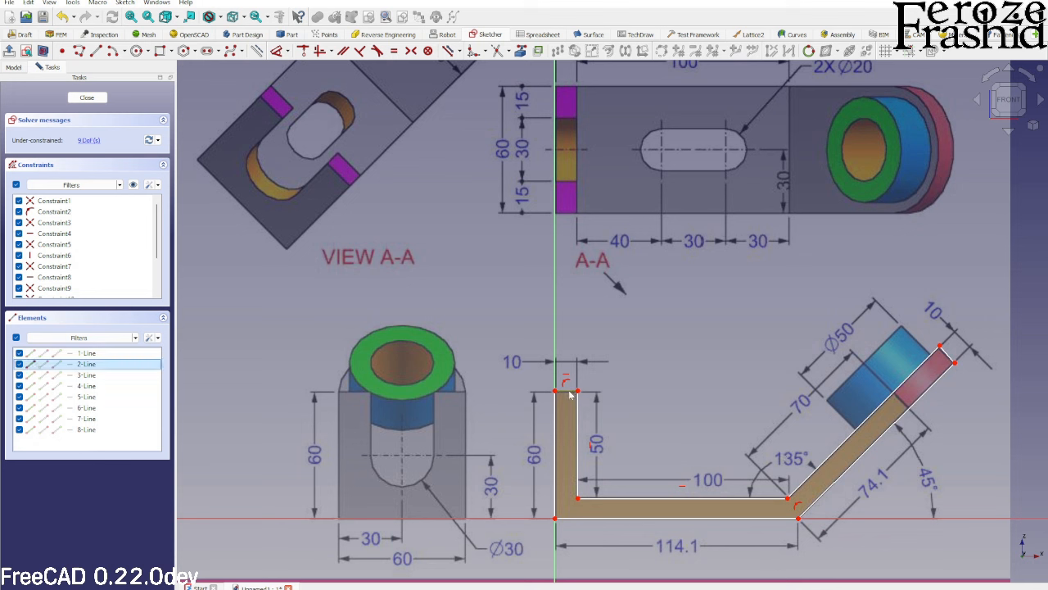
{"action": "key", "text": "d"}
{"action": "left_click", "coordinate": [597, 334]}
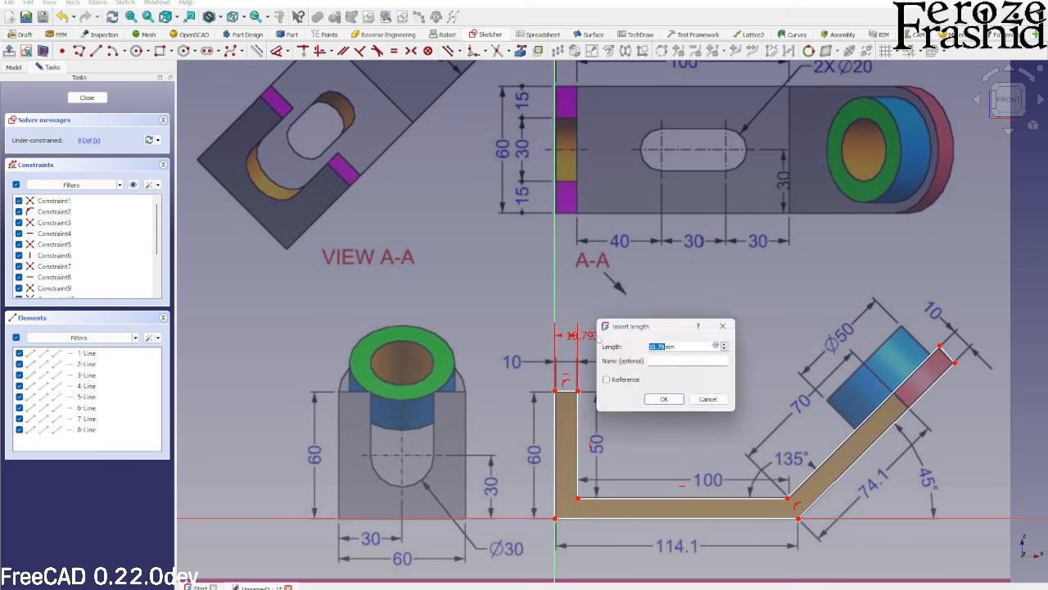
{"action": "type", "text": "10"}
{"action": "key", "text": "Return"}
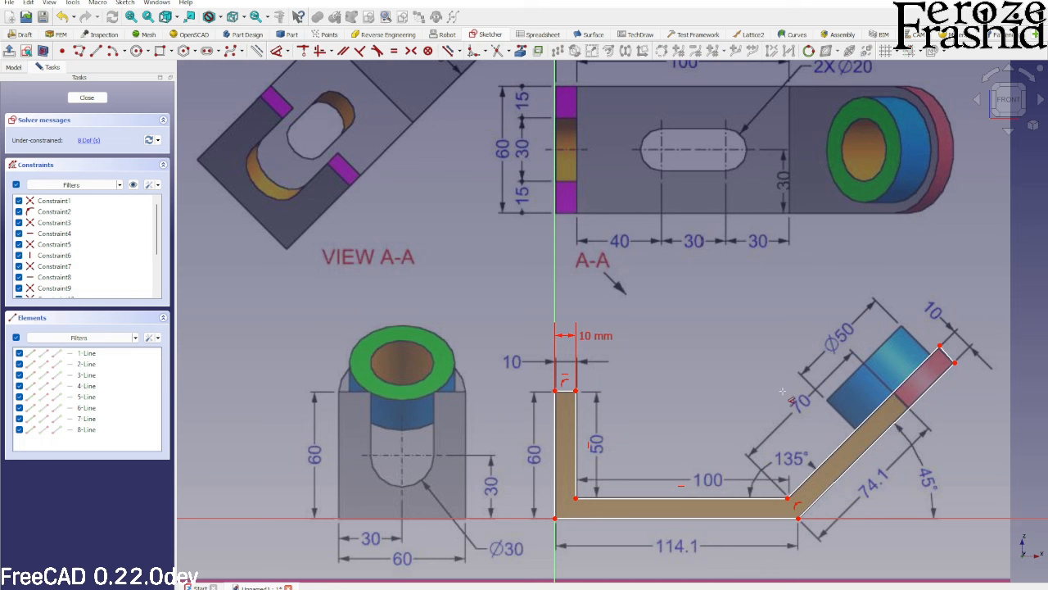
Make the end edge of the inclined arm equal in length to the top edge of the upright
{"action": "left_click", "coordinate": [947, 353]}
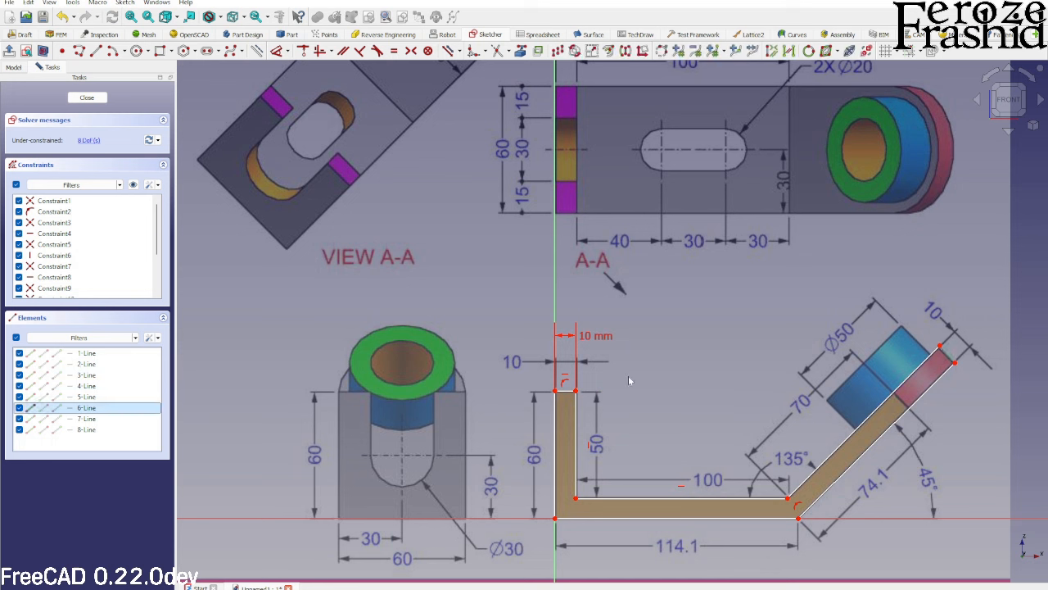
{"action": "left_click", "coordinate": [571, 395]}
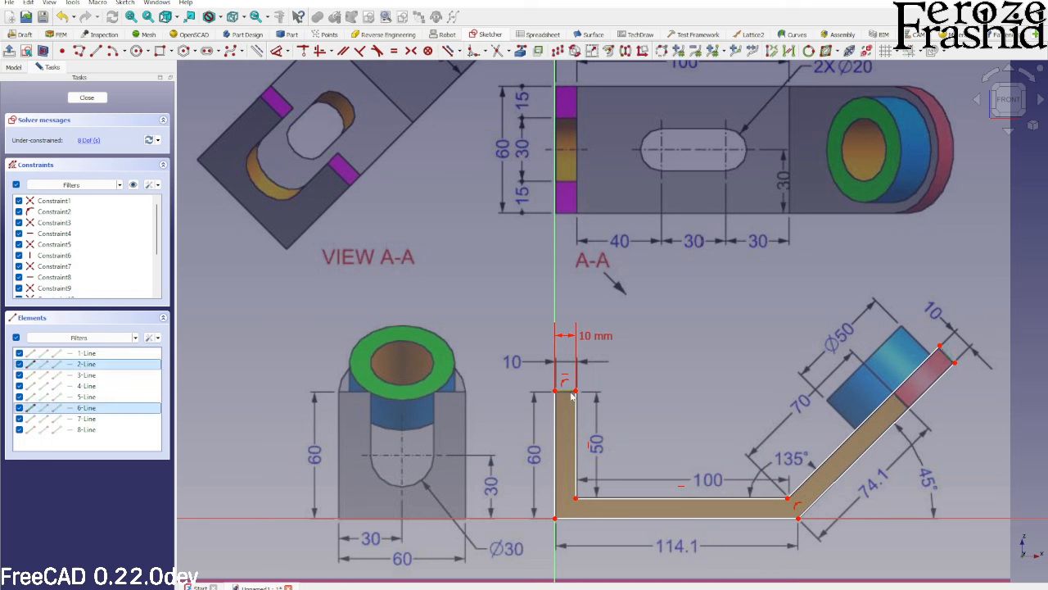
{"action": "key", "text": "e"}
{"action": "scroll", "coordinate": [959, 362], "scroll_direction": "up", "scroll_amount": 3}
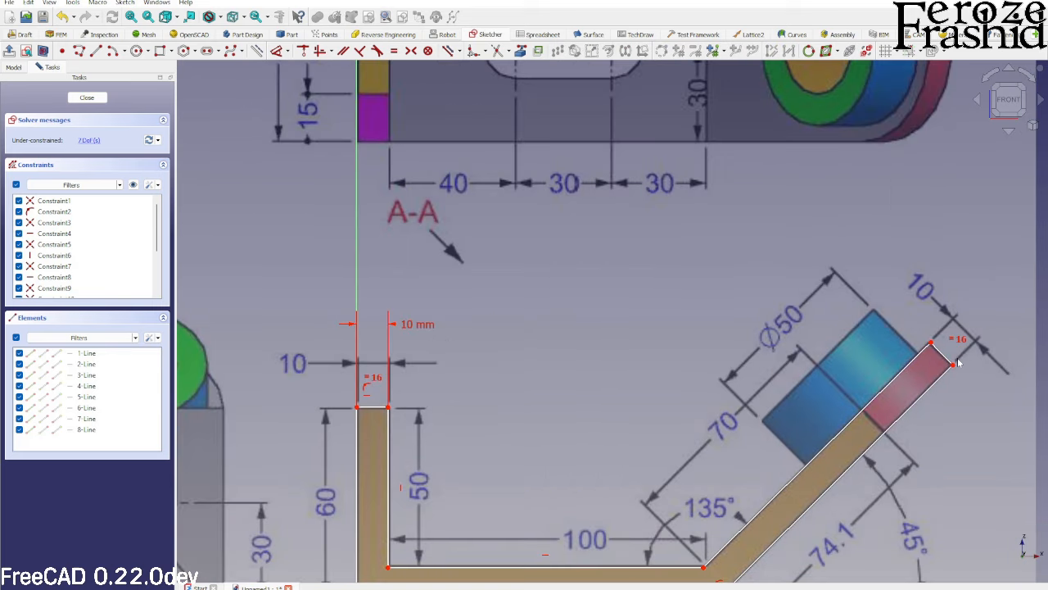
Dimension the angle between the inclined arm's lower edge and the horizontal axis and set it to 45°
{"action": "left_click", "coordinate": [288, 52]}
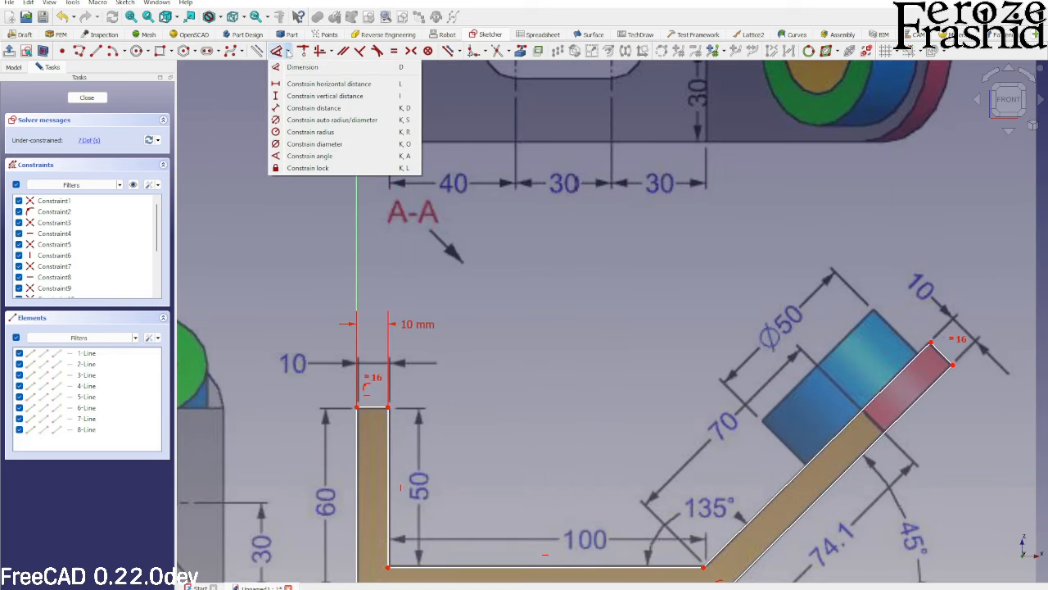
{"action": "left_click", "coordinate": [288, 53]}
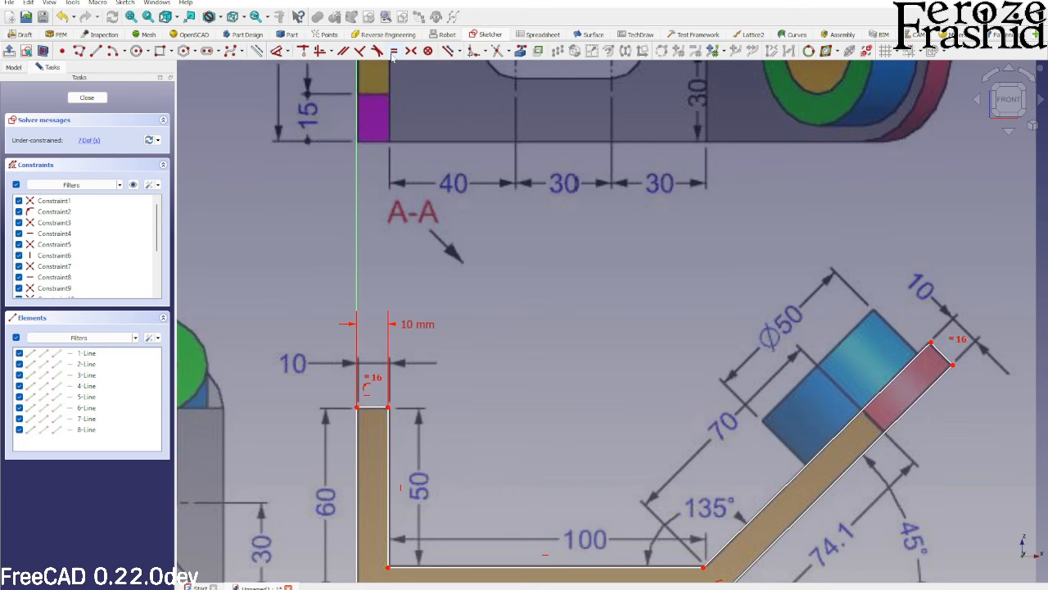
{"action": "scroll", "coordinate": [516, 213], "scroll_direction": "down", "scroll_amount": 3}
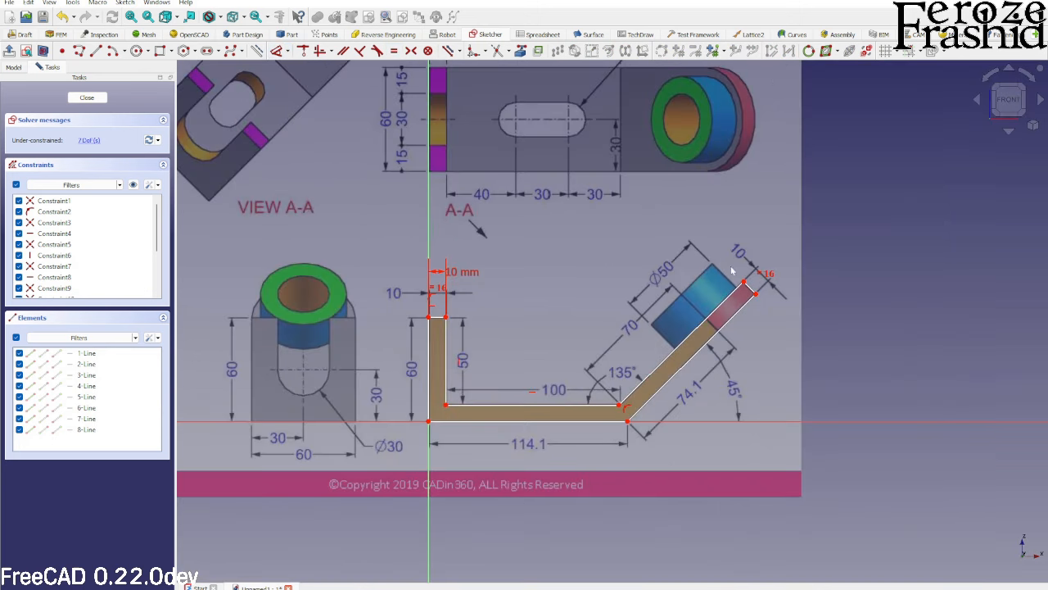
{"action": "scroll", "coordinate": [802, 310], "scroll_direction": "up", "scroll_amount": 2}
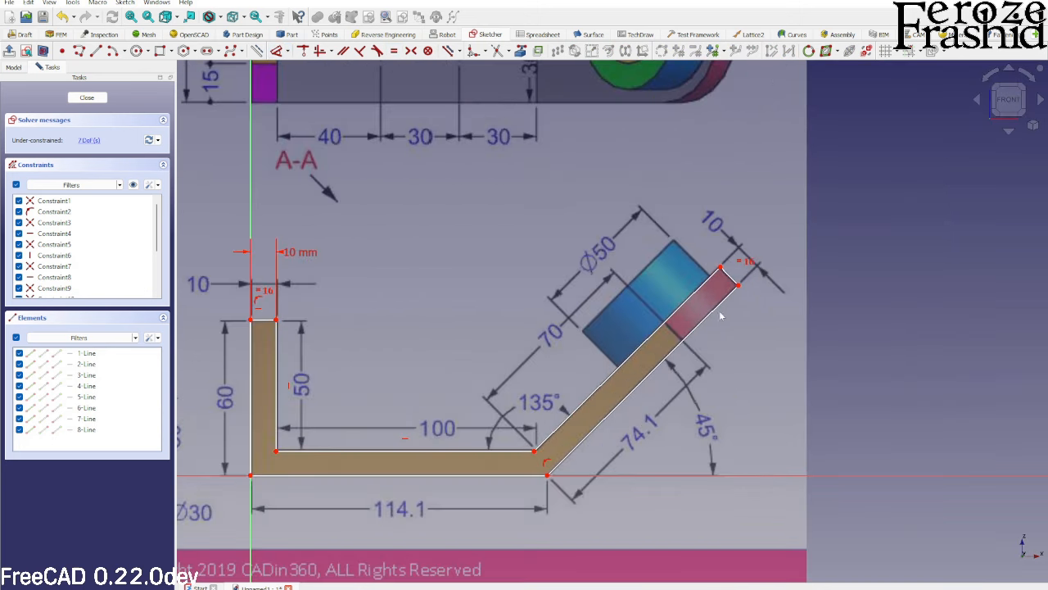
{"action": "left_click", "coordinate": [619, 411]}
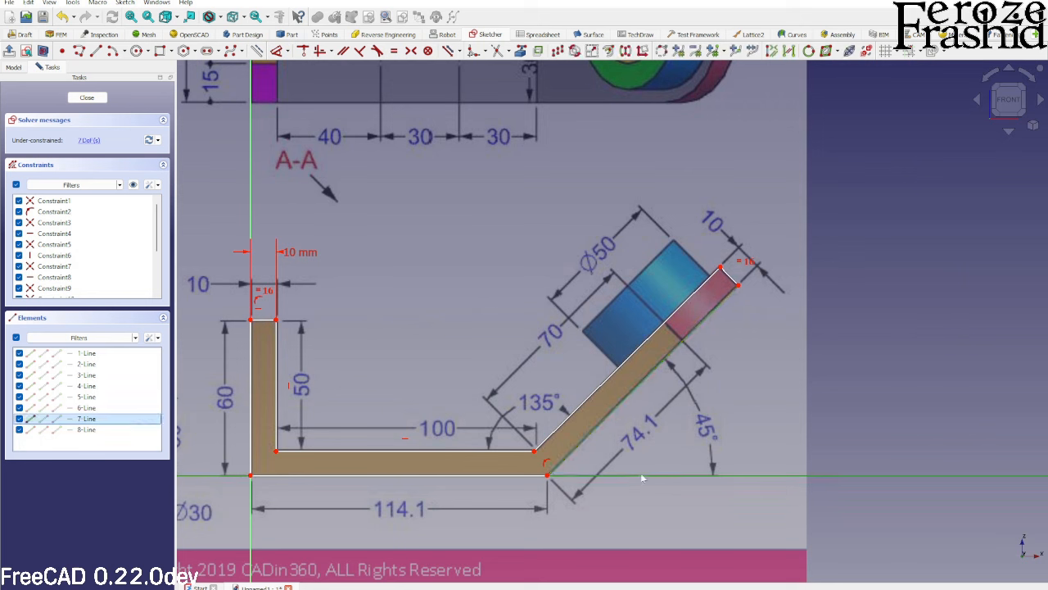
{"action": "key", "text": "d"}
{"action": "left_click", "coordinate": [705, 415]}
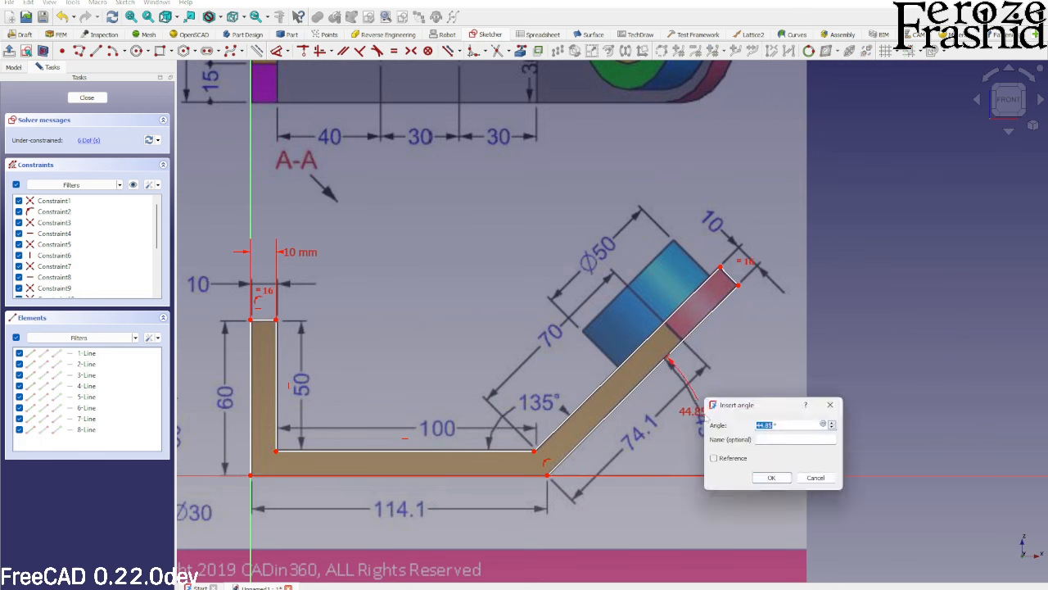
{"action": "type", "text": "45"}
{"action": "key", "text": "Return"}
Shift the 45° angle dimension slightly closer to the bend of the inclined arm
{"action": "scroll", "coordinate": [697, 410], "scroll_direction": "up", "scroll_amount": 2}
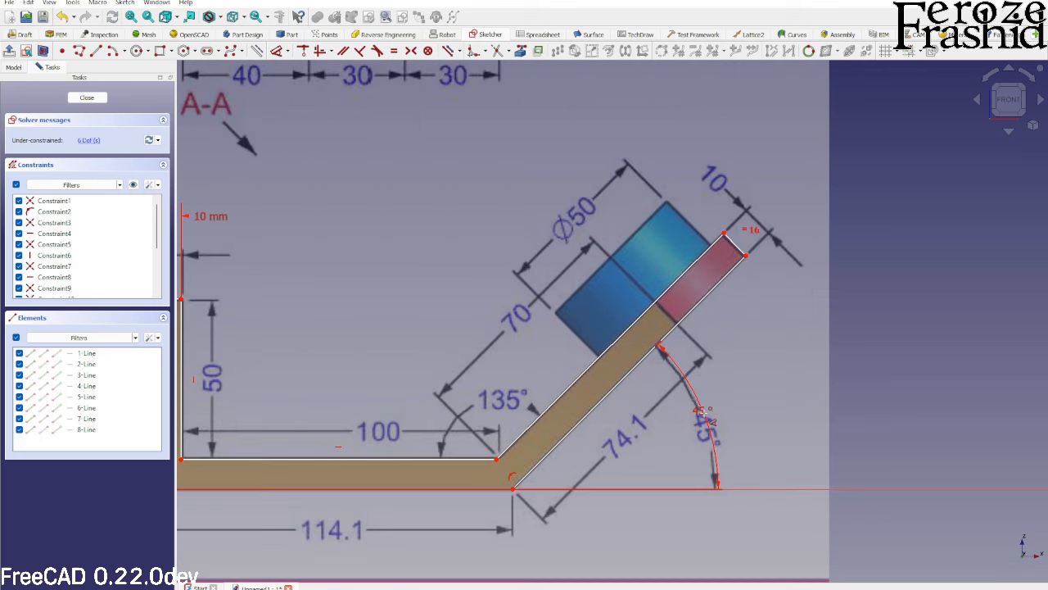
{"action": "left_click", "coordinate": [287, 52]}
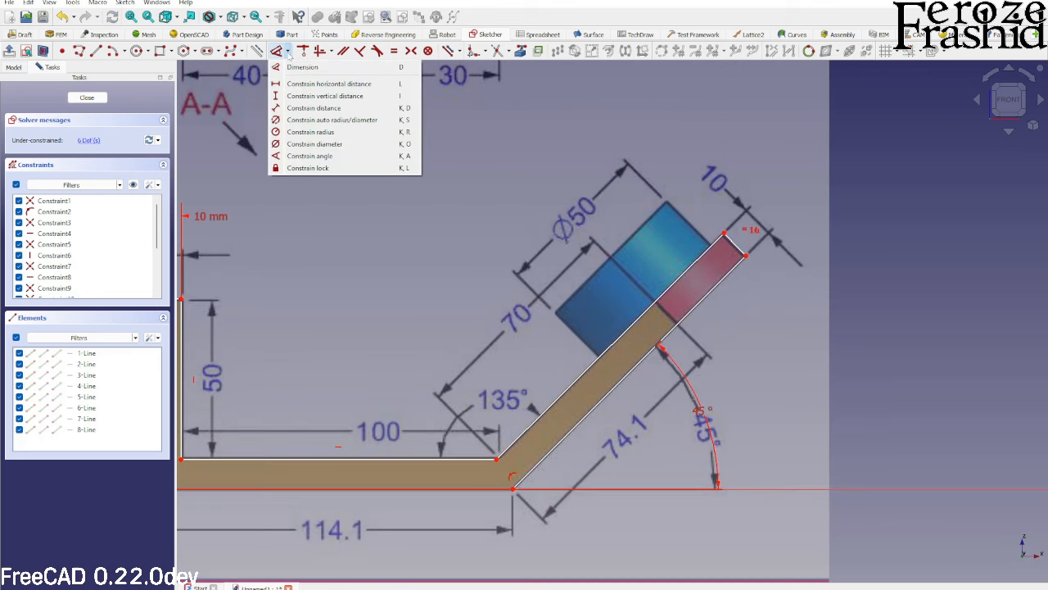
{"action": "left_click", "coordinate": [289, 54]}
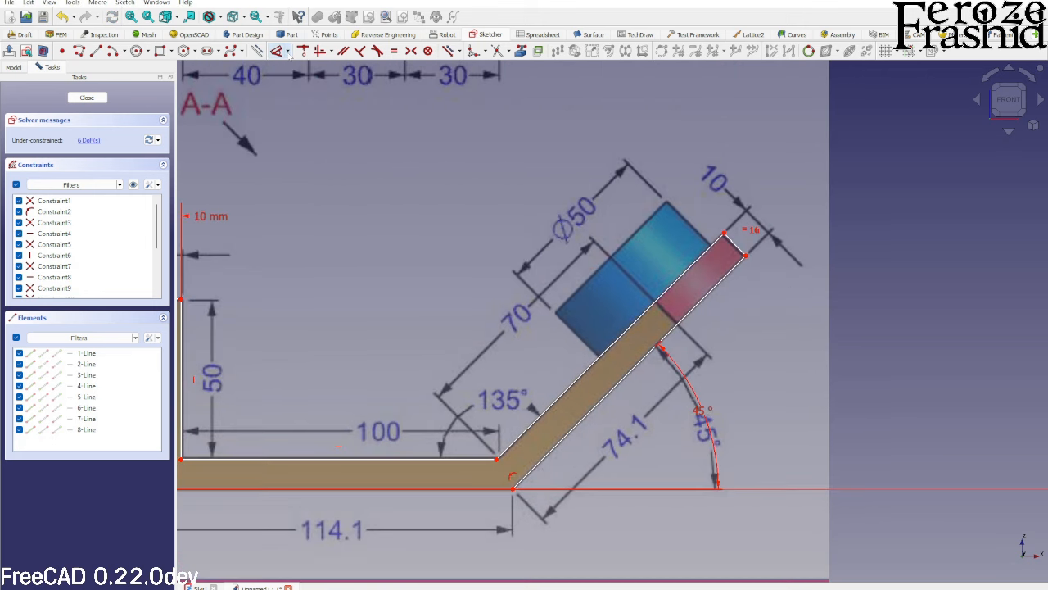
{"action": "left_click", "coordinate": [557, 449]}
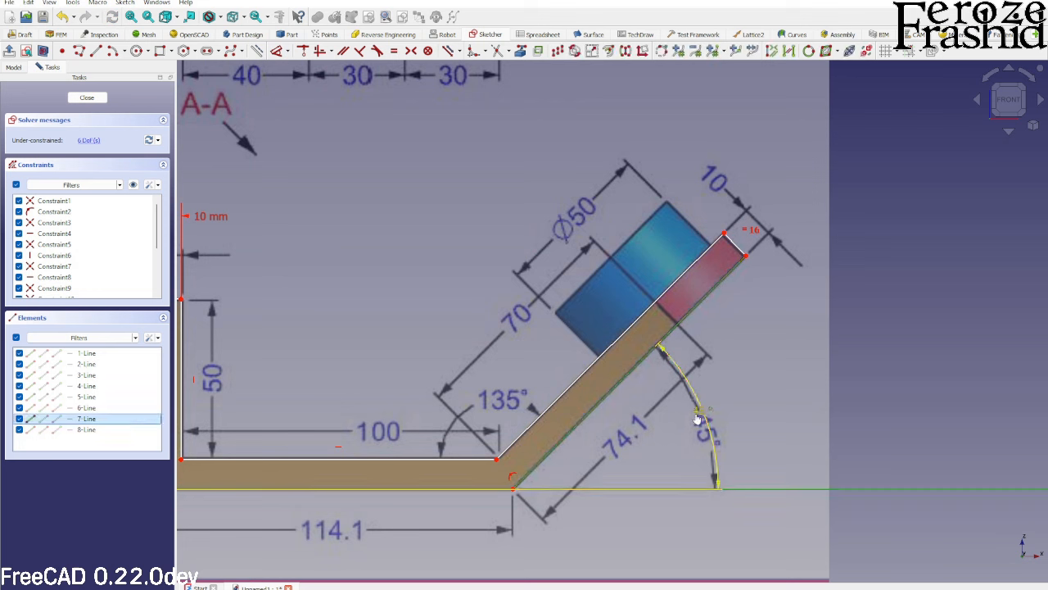
{"action": "left_click", "coordinate": [756, 408]}
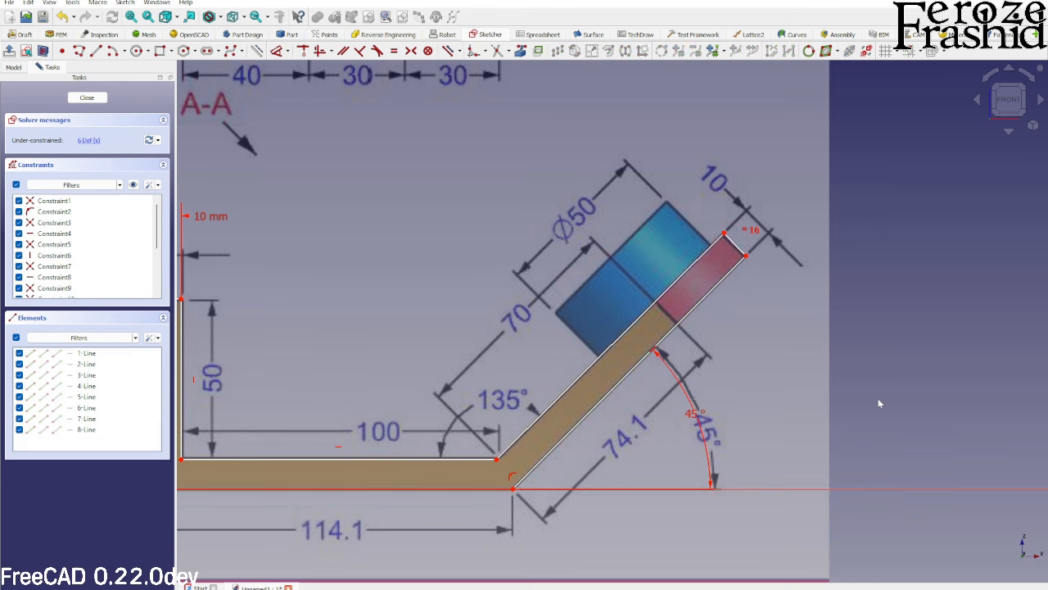
Constrain the vertical length of the upright's outer edge to 60 mm
{"action": "scroll", "coordinate": [878, 398], "scroll_direction": "down", "scroll_amount": 2}
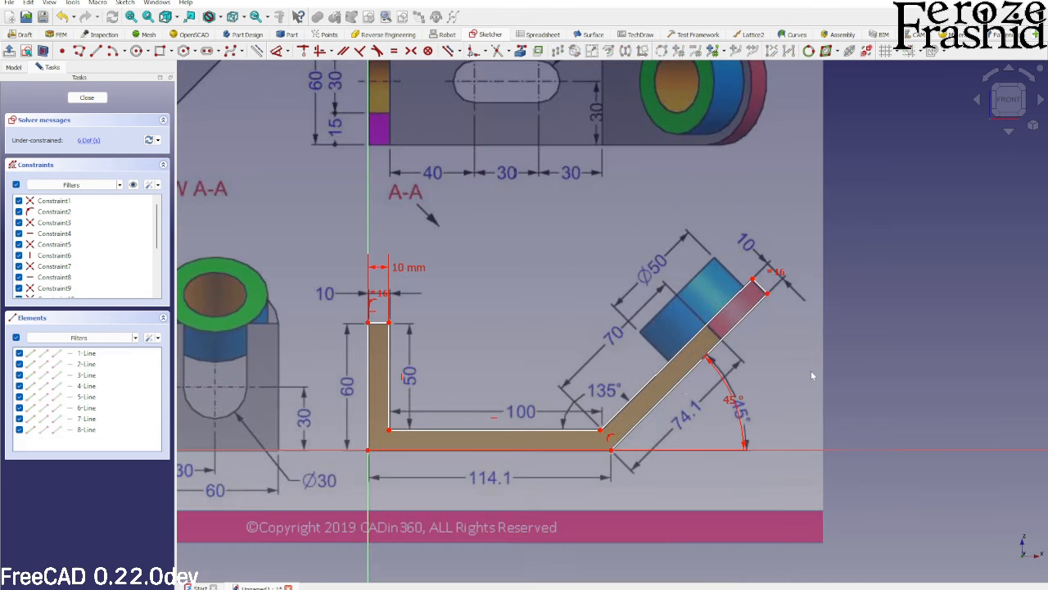
{"action": "left_click", "coordinate": [369, 415]}
{"action": "type", "text": "i"}
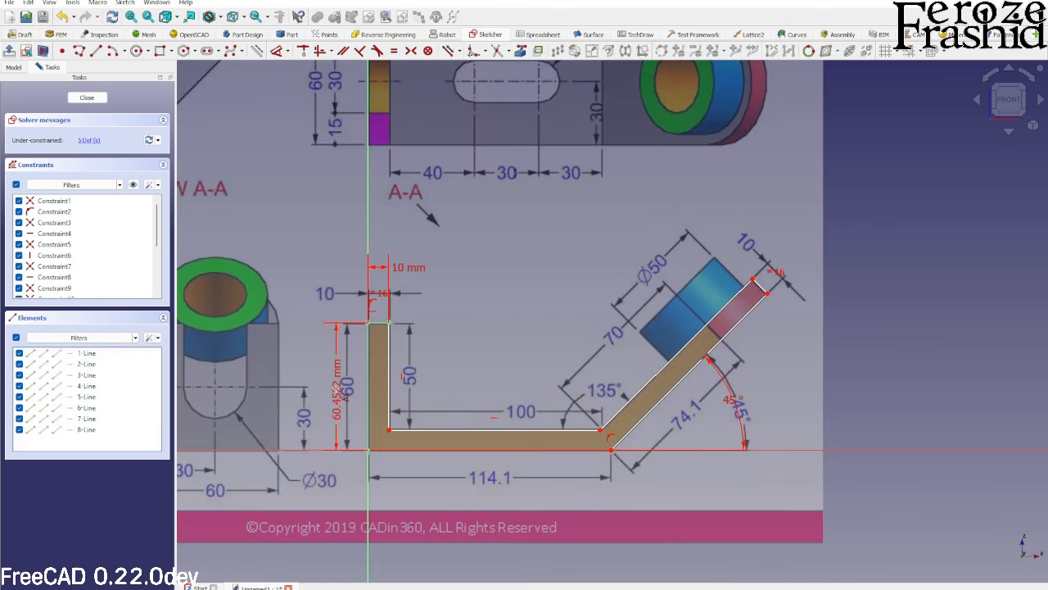
{"action": "type", "text": "60.45"}
{"action": "key", "text": "Return"}
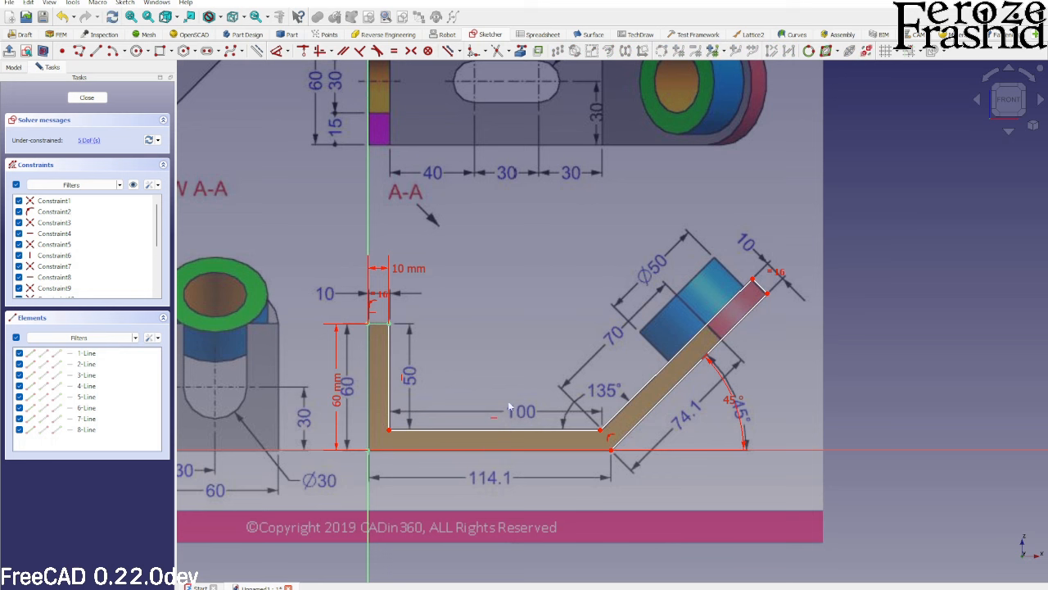
Dimension the upper edge of the horizontal base and set its length to 100 mm
{"action": "left_click", "coordinate": [459, 430]}
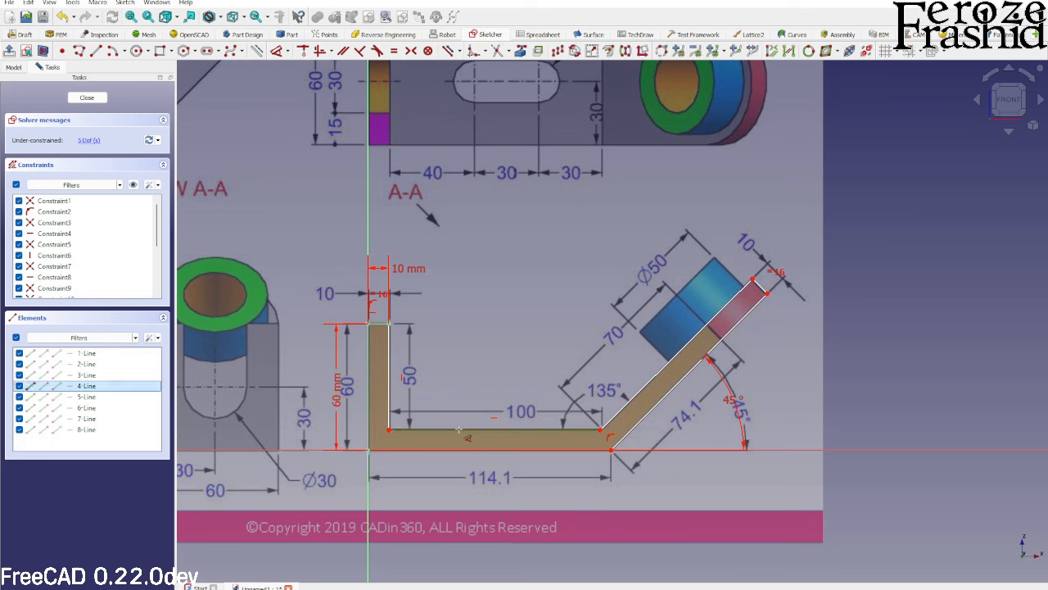
{"action": "key", "text": "d"}
{"action": "left_click", "coordinate": [503, 405]}
{"action": "type", "text": "1"}
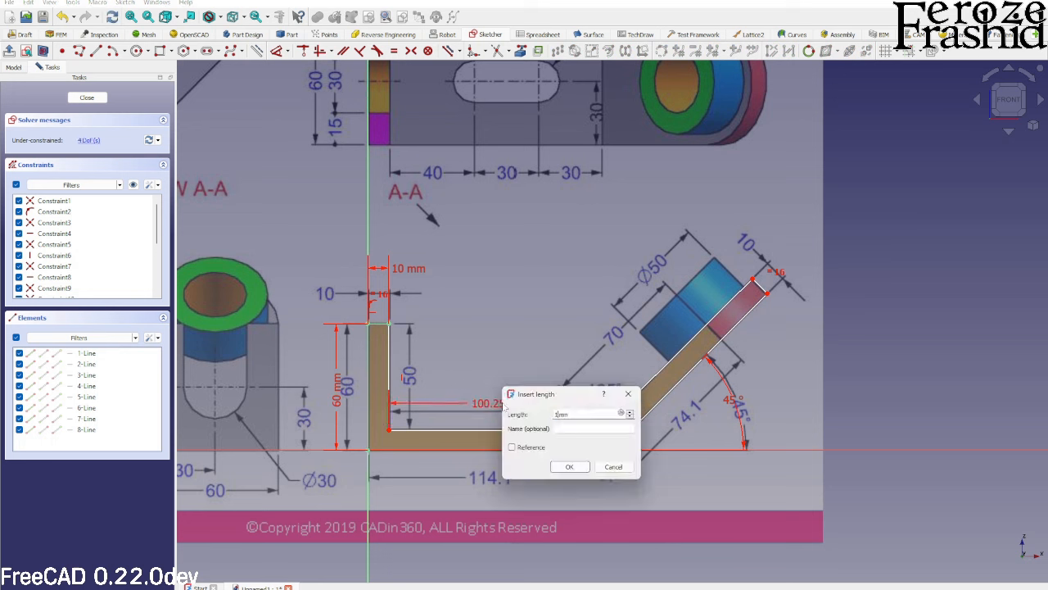
{"action": "type", "text": "00"}
{"action": "key", "text": "Return"}
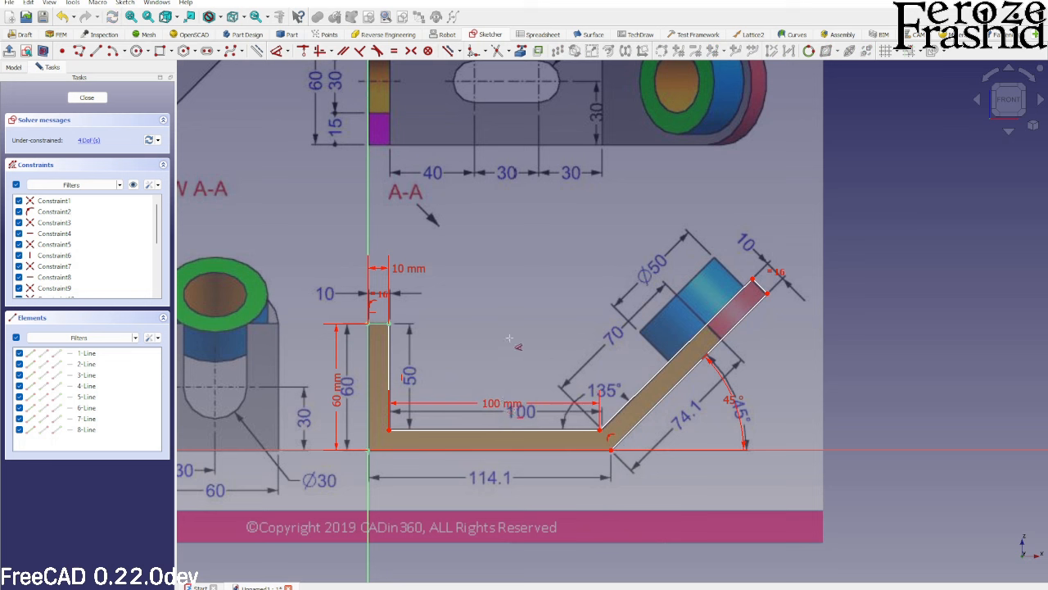
{"action": "key", "text": "Escape"}
Dimension the inner edge of the upright and set its length to 50 mm
{"action": "left_click_drag", "start_coordinate": [390, 351], "coordinate": [396, 353]}
{"action": "left_click", "coordinate": [390, 369]}
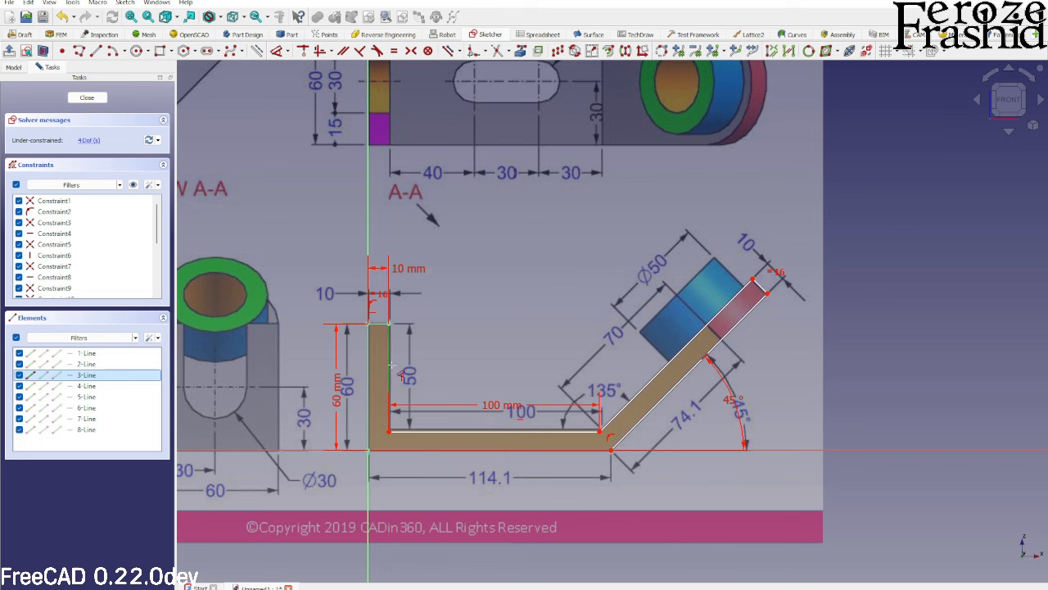
{"action": "key", "text": "d"}
{"action": "left_click", "coordinate": [416, 371]}
{"action": "type", "text": "50"}
{"action": "key", "text": "Return"}
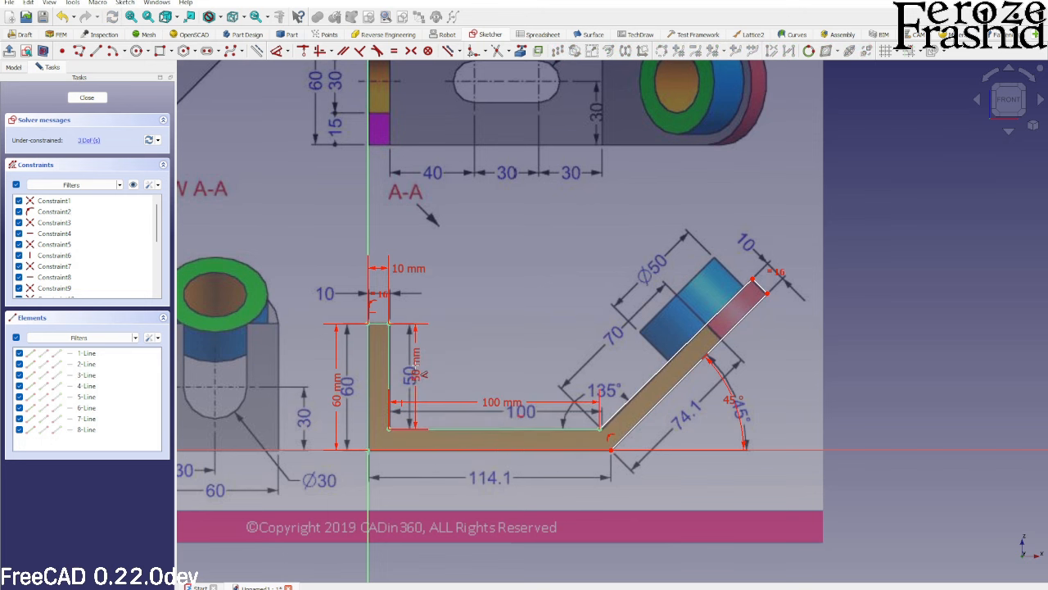
Make the end edge of the inclined arm perpendicular to the arm's lower edge
{"action": "scroll", "coordinate": [566, 344], "scroll_direction": "down", "scroll_amount": 2}
{"action": "scroll", "coordinate": [577, 360], "scroll_direction": "up", "scroll_amount": 3}
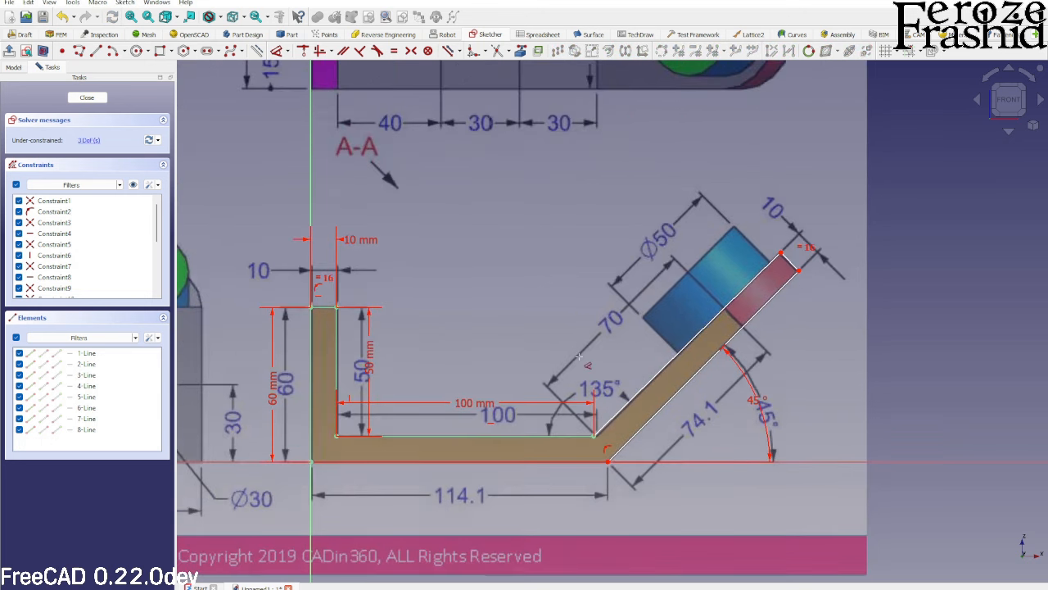
{"action": "left_click", "coordinate": [791, 277]}
{"action": "left_click", "coordinate": [791, 281]}
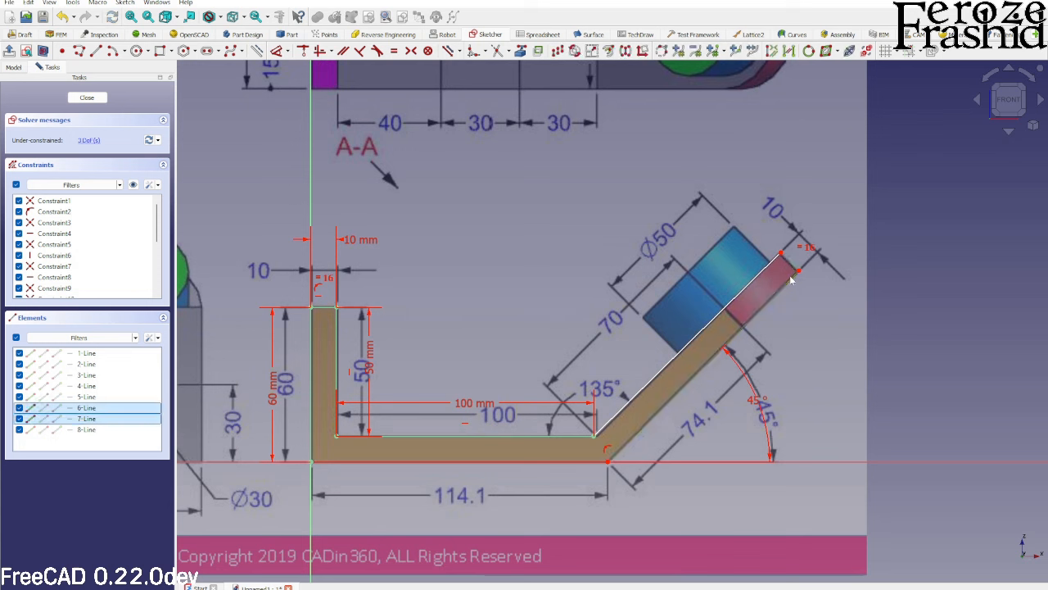
{"action": "key", "text": "n"}
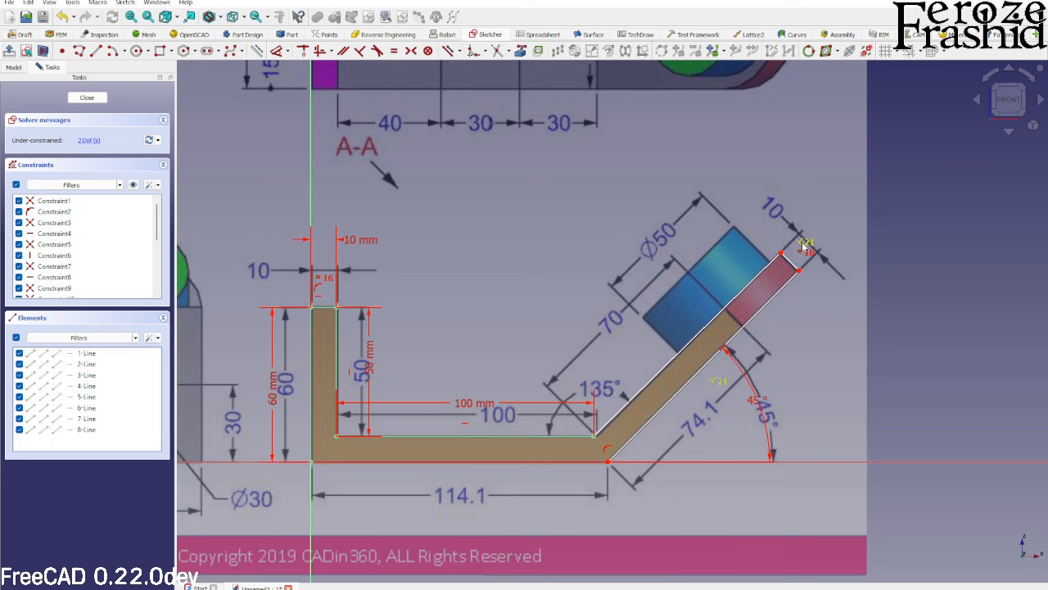
Make the upper edge of the inclined arm perpendicular to its end edge
{"action": "scroll", "coordinate": [49, 262], "scroll_direction": "down", "scroll_amount": 4}
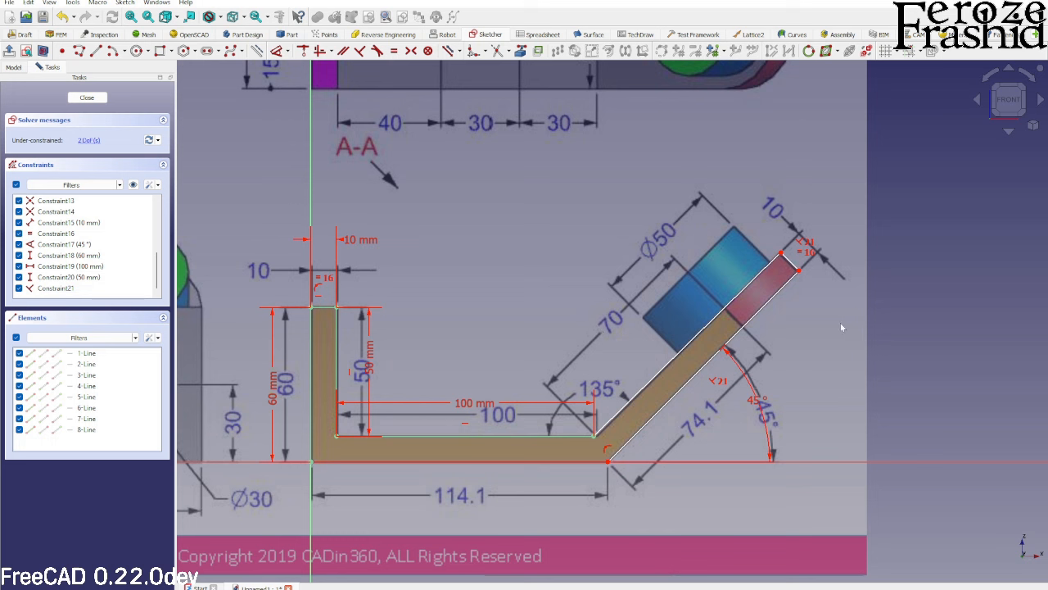
{"action": "left_click", "coordinate": [791, 262]}
{"action": "left_click", "coordinate": [773, 264]}
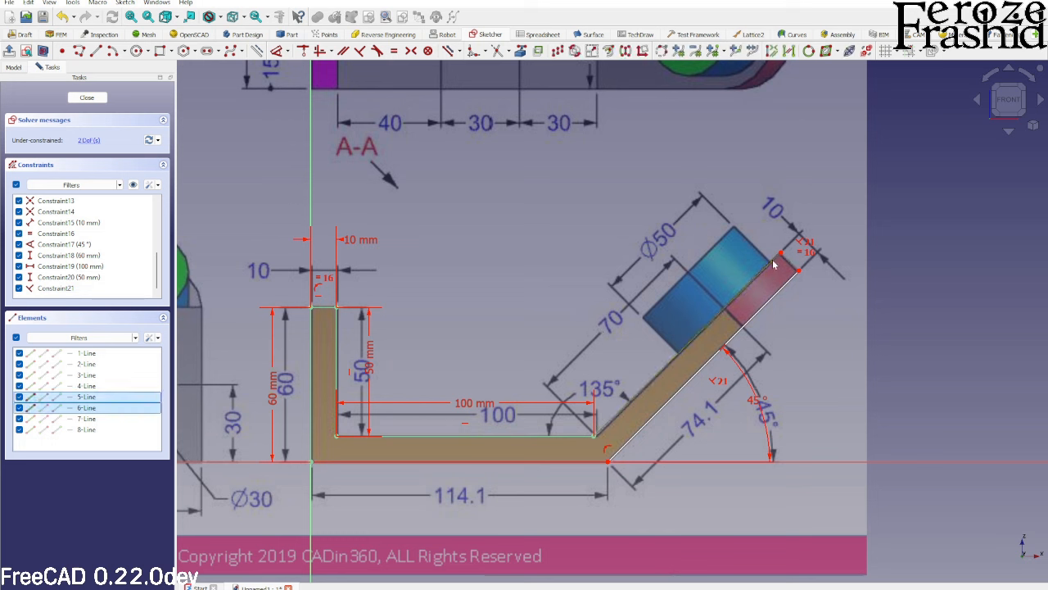
{"action": "key", "text": "n"}
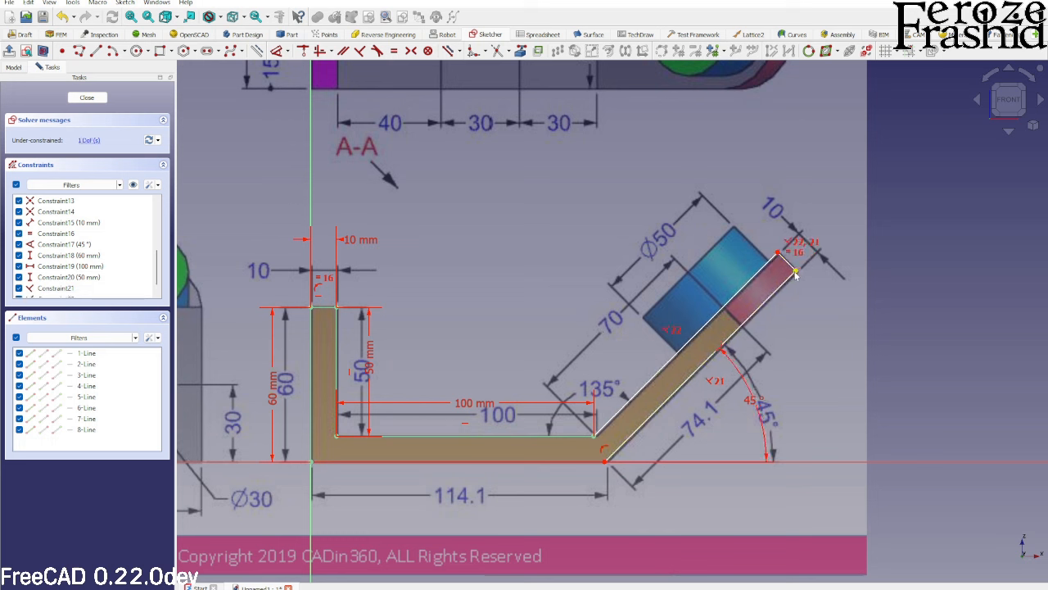
{"action": "mouse_move", "coordinate": [807, 282]}
{"action": "left_mouse_down"}
{"action": "mouse_move", "coordinate": [799, 279]}
{"action": "mouse_move", "coordinate": [836, 244]}
{"action": "mouse_move", "coordinate": [806, 282]}
{"action": "left_mouse_up"}
Stretch the free end of the inclined arm outward until its lower edge is about 117 mm long
{"action": "scroll", "coordinate": [721, 380], "scroll_direction": "down", "scroll_amount": 5}
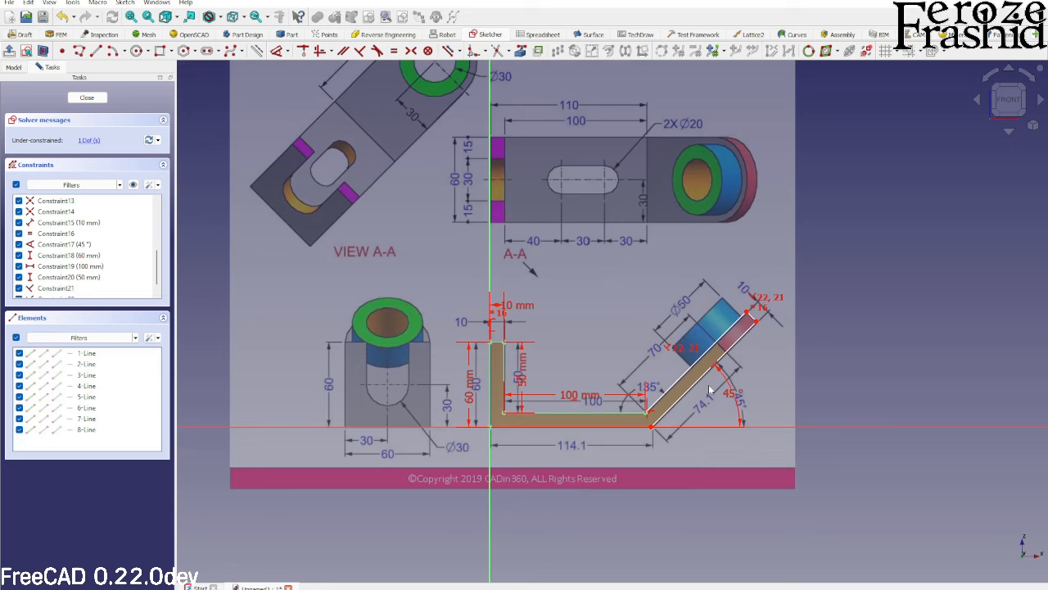
{"action": "scroll", "coordinate": [709, 389], "scroll_direction": "down", "scroll_amount": 2}
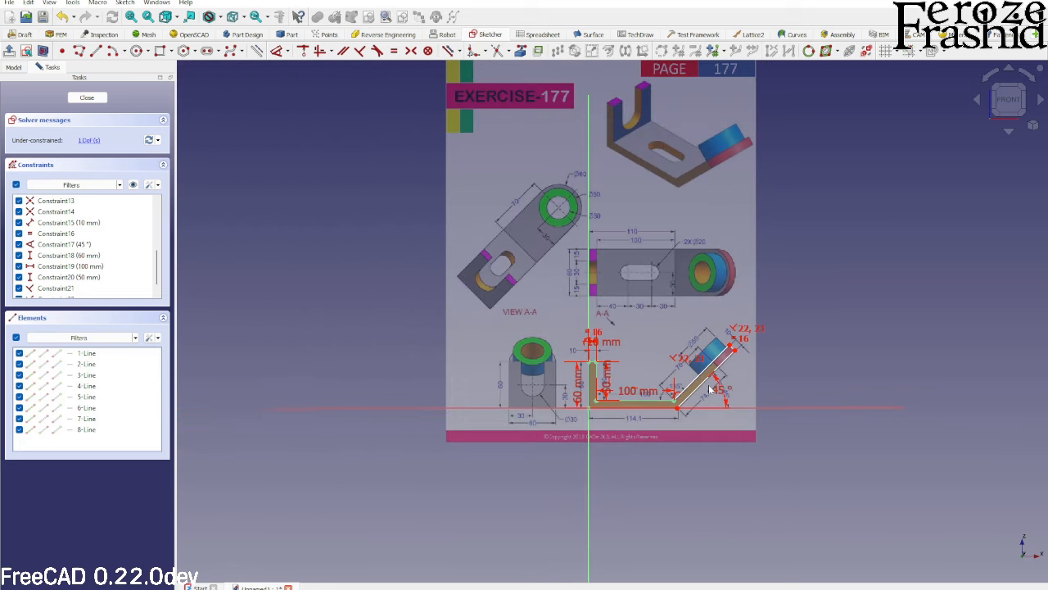
{"action": "scroll", "coordinate": [646, 425], "scroll_direction": "up", "scroll_amount": 3}
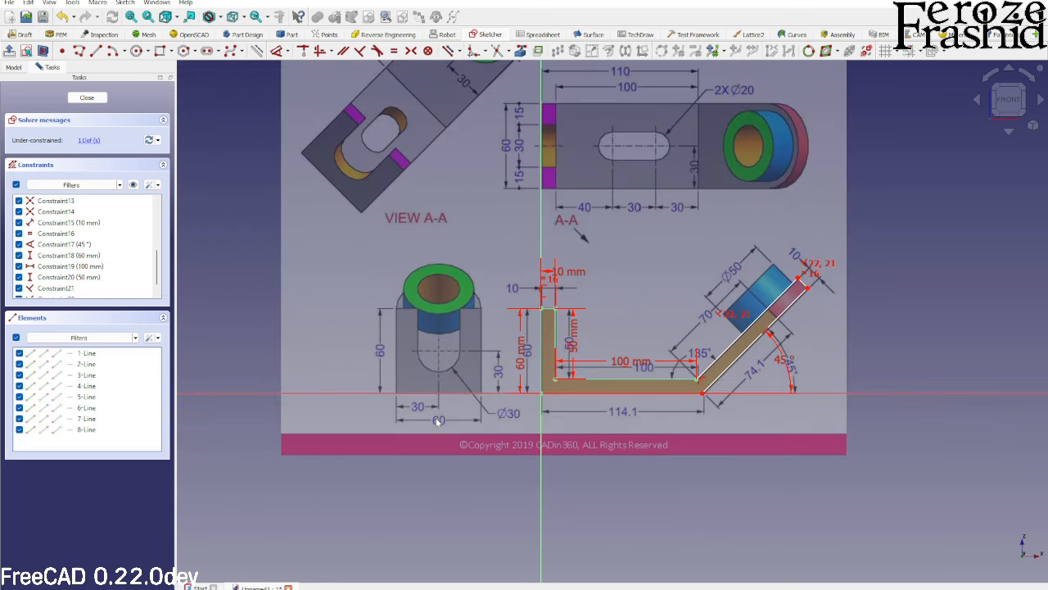
{"action": "scroll", "coordinate": [828, 320], "scroll_direction": "up", "scroll_amount": 3}
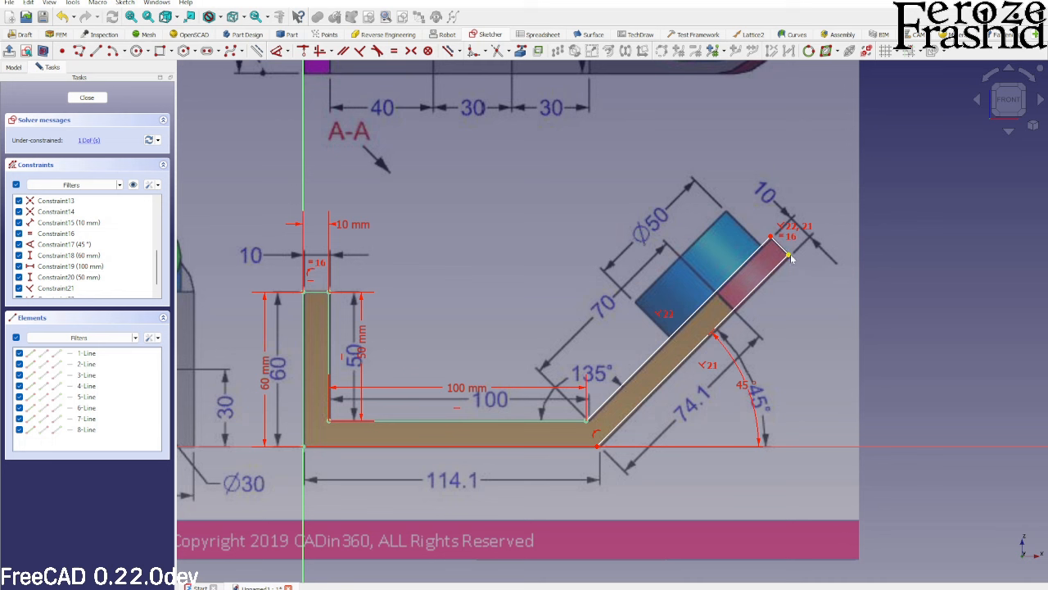
{"action": "left_click_drag", "start_coordinate": [790, 257], "coordinate": [840, 224]}
{"action": "left_click_drag", "start_coordinate": [827, 236], "coordinate": [808, 245]}
Dimension the lower edge of the inclined arm along its direction and set its length to 120 mm
{"action": "key", "text": "i"}
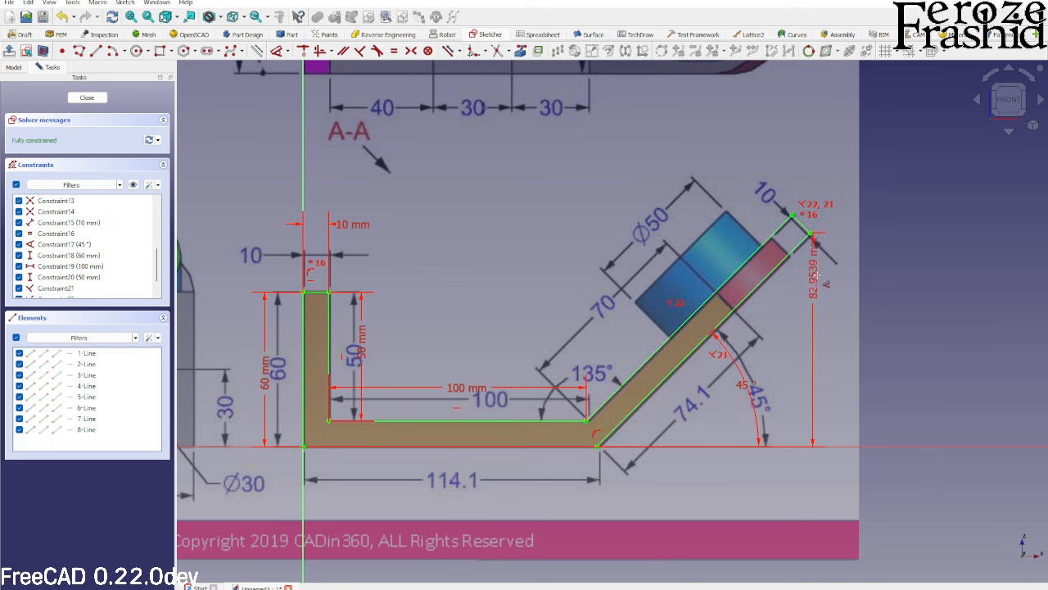
{"action": "key", "text": "Escape"}
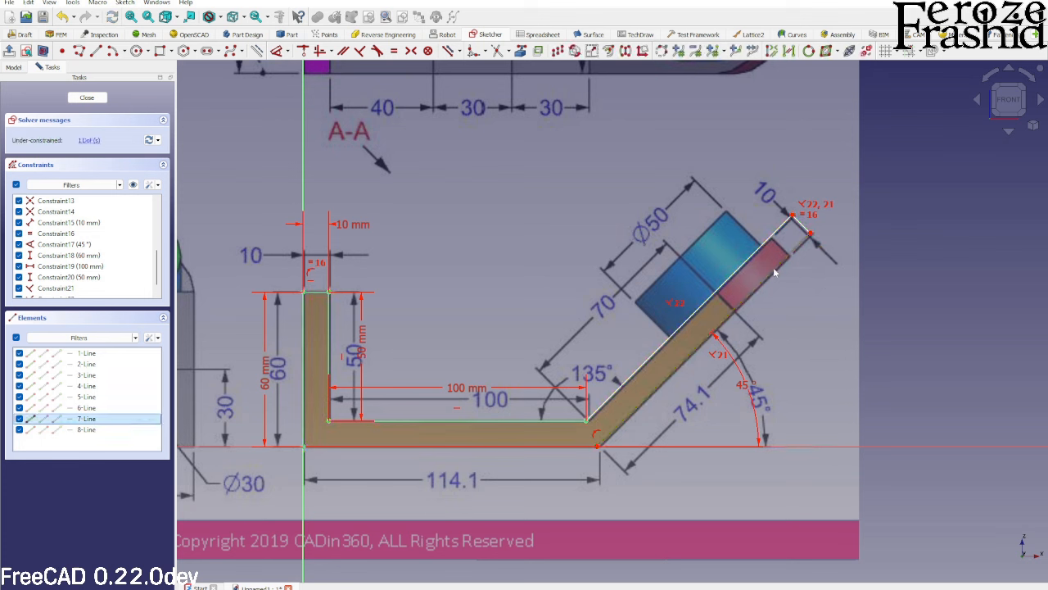
{"action": "key", "text": "d"}
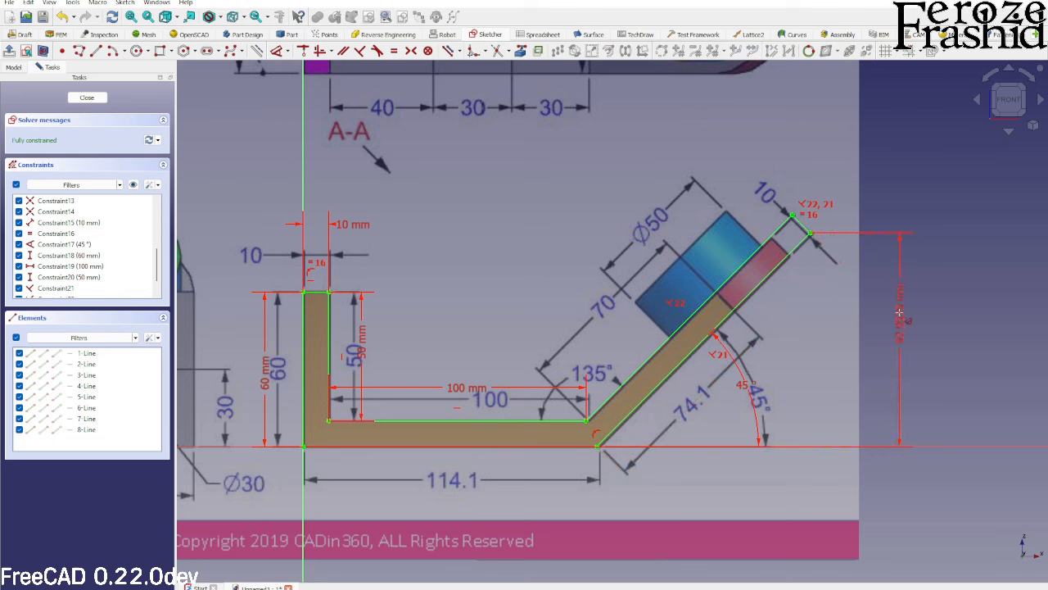
{"action": "left_click", "coordinate": [800, 322]}
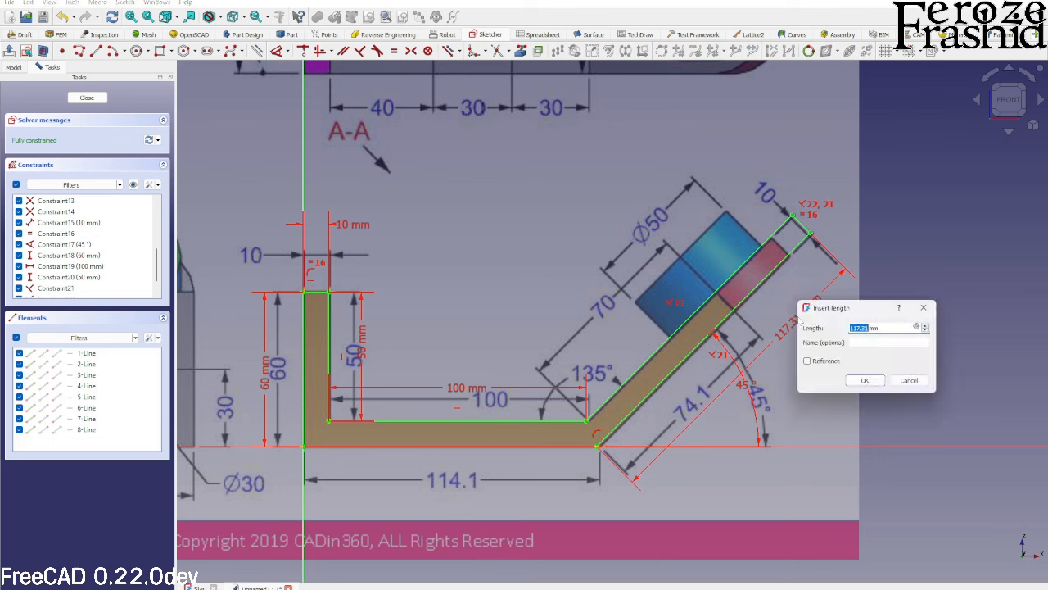
{"action": "type", "text": "120"}
{"action": "key", "text": "Return"}
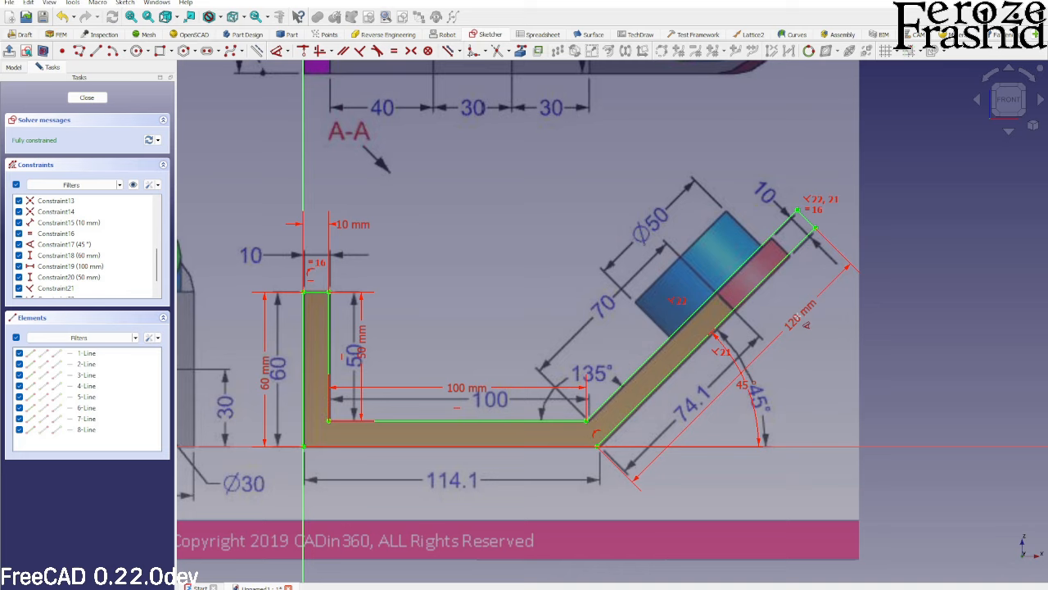
{"action": "scroll", "coordinate": [807, 322], "scroll_direction": "down", "scroll_amount": 3}
{"action": "scroll", "coordinate": [924, 300], "scroll_direction": "down", "scroll_amount": 1}
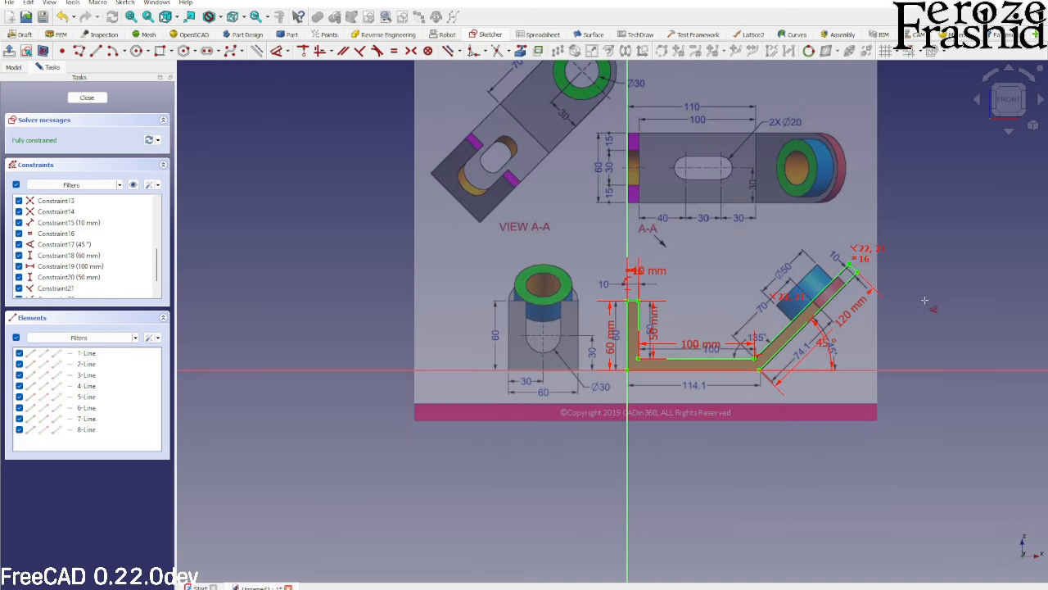
Compare the inclined arm's sketched end with the arm length and rounded-end dimensions in the reference drawing
{"action": "scroll", "coordinate": [909, 299], "scroll_direction": "up", "scroll_amount": 3}
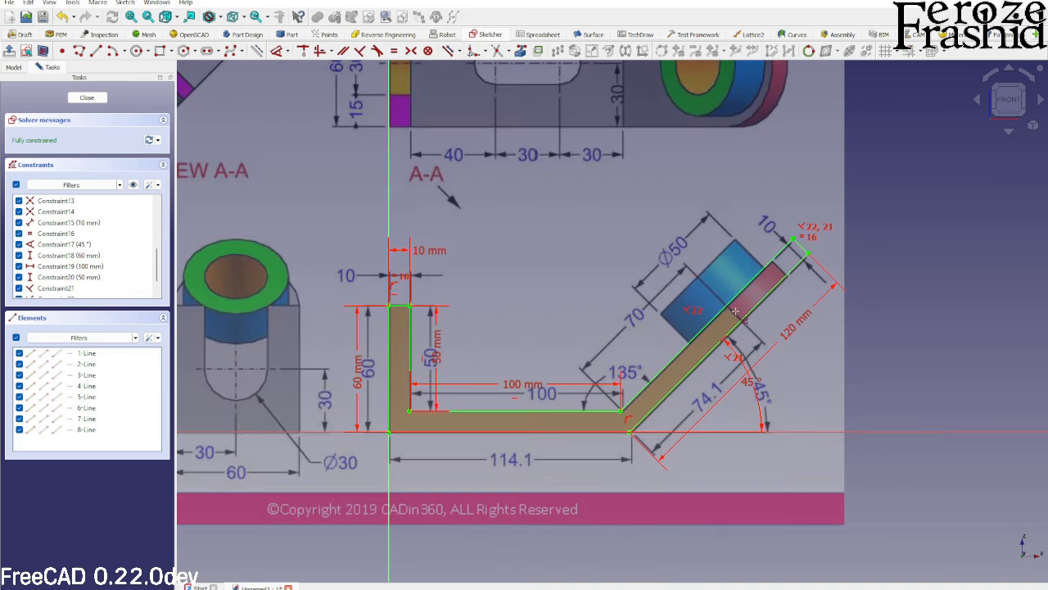
{"action": "scroll", "coordinate": [737, 313], "scroll_direction": "down", "scroll_amount": 1}
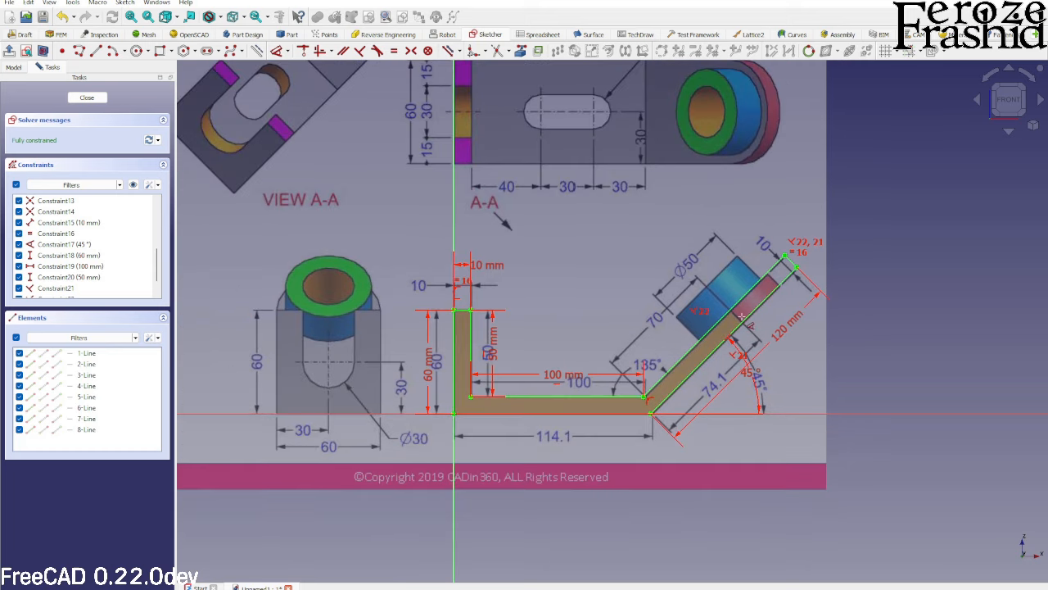
{"action": "scroll", "coordinate": [712, 394], "scroll_direction": "up", "scroll_amount": 2}
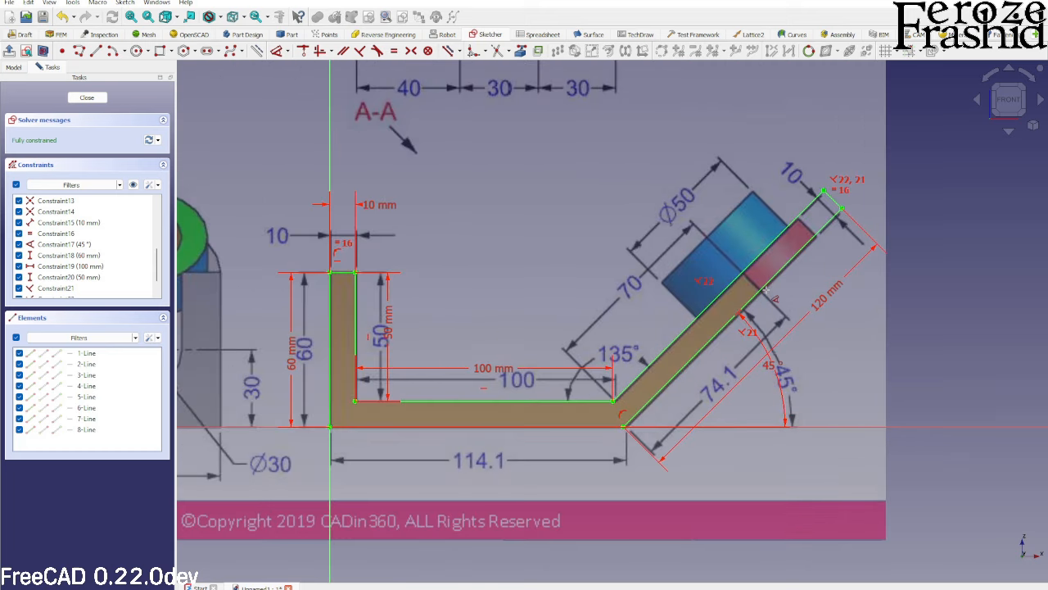
{"action": "scroll", "coordinate": [762, 293], "scroll_direction": "down", "scroll_amount": 3}
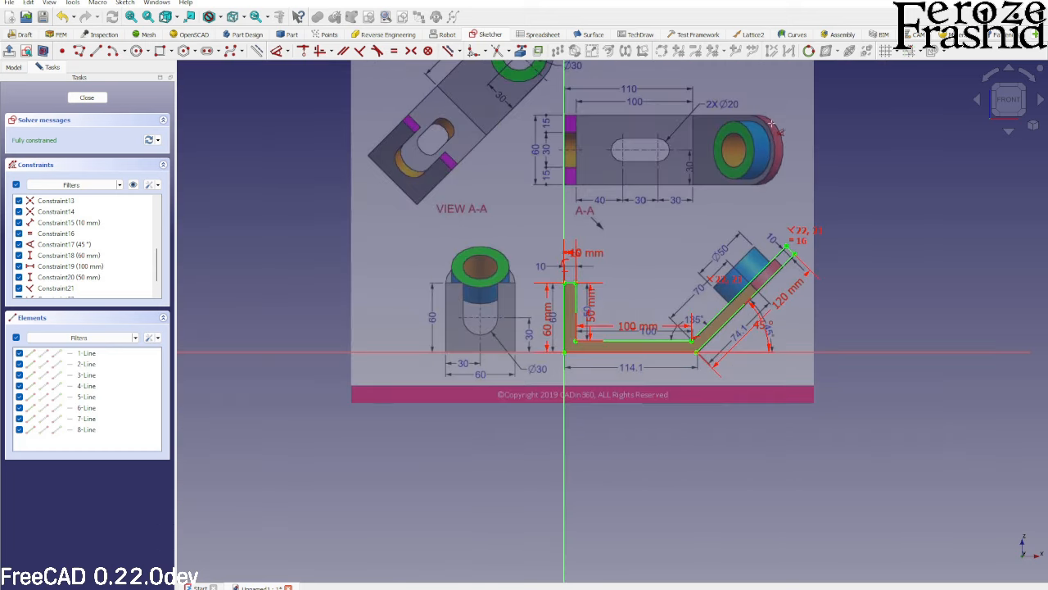
{"action": "scroll", "coordinate": [754, 205], "scroll_direction": "down", "scroll_amount": 3}
{"action": "scroll", "coordinate": [626, 145], "scroll_direction": "up", "scroll_amount": 4}
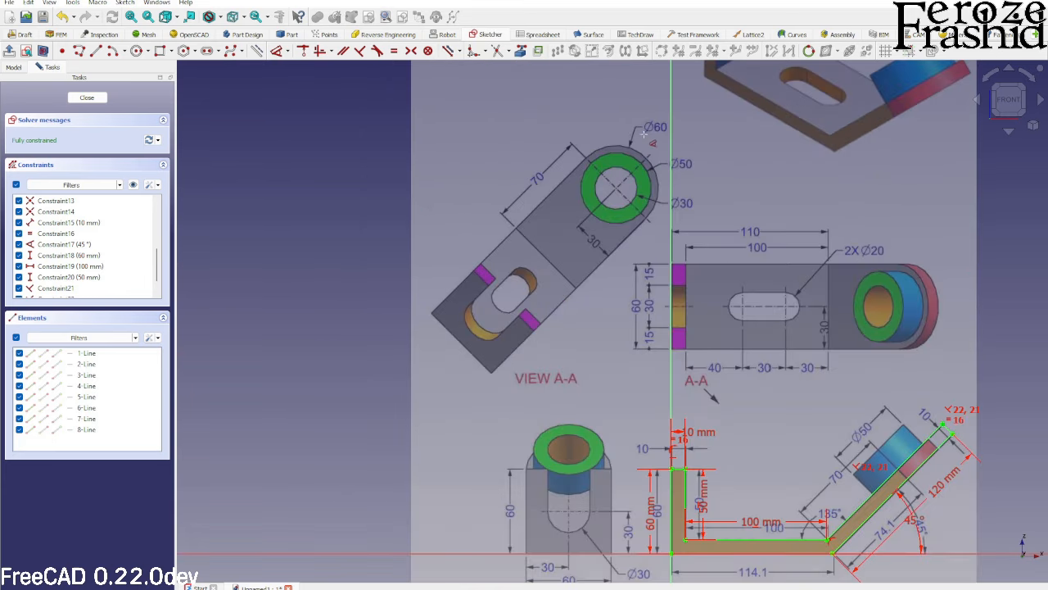
{"action": "scroll", "coordinate": [656, 134], "scroll_direction": "down", "scroll_amount": 3}
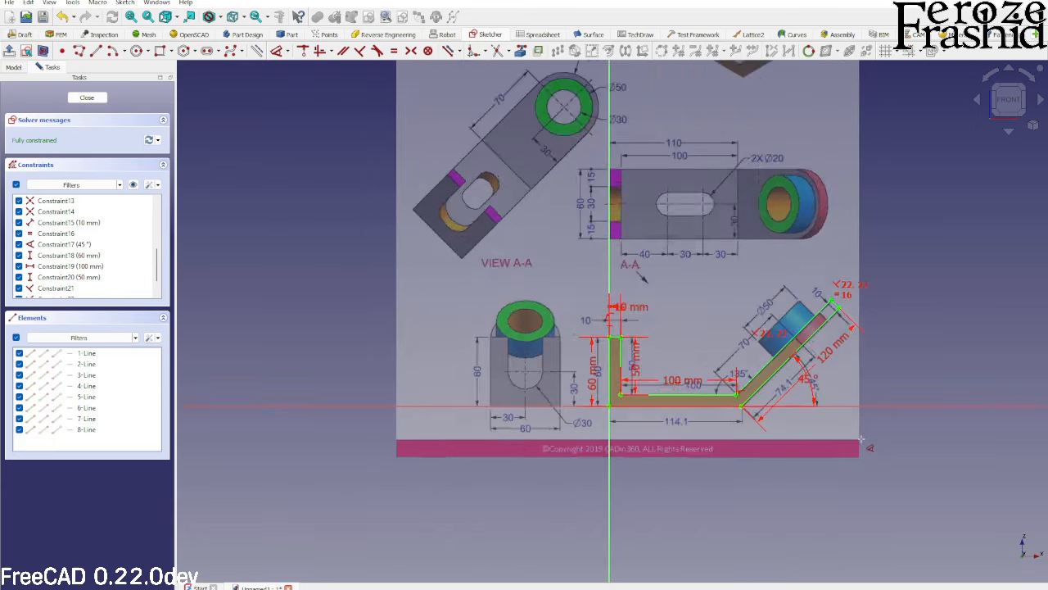
{"action": "scroll", "coordinate": [745, 369], "scroll_direction": "up", "scroll_amount": 4}
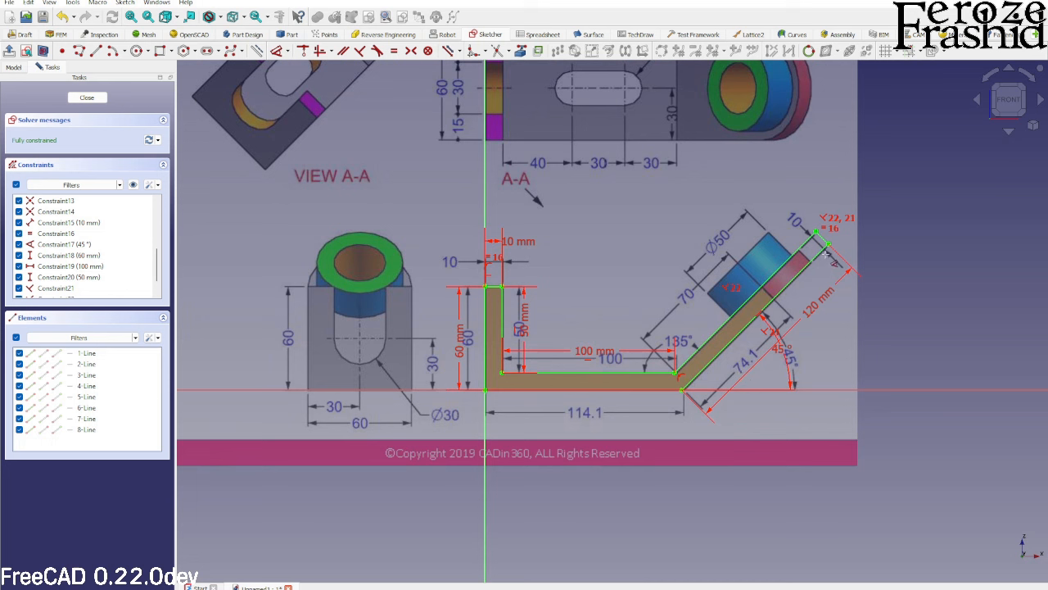
Set the length of the inclined arm's lower edge to 104.1 mm
{"action": "left_click", "coordinate": [827, 305]}
{"action": "double_click", "coordinate": [826, 304]}
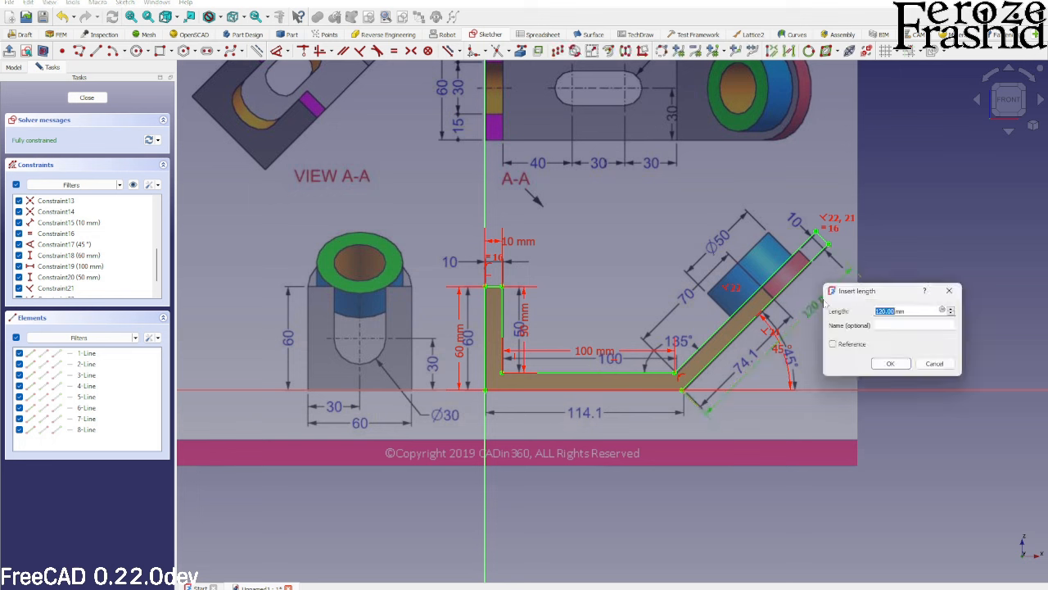
{"action": "type", "text": "1"}
{"action": "key", "text": "Return"}
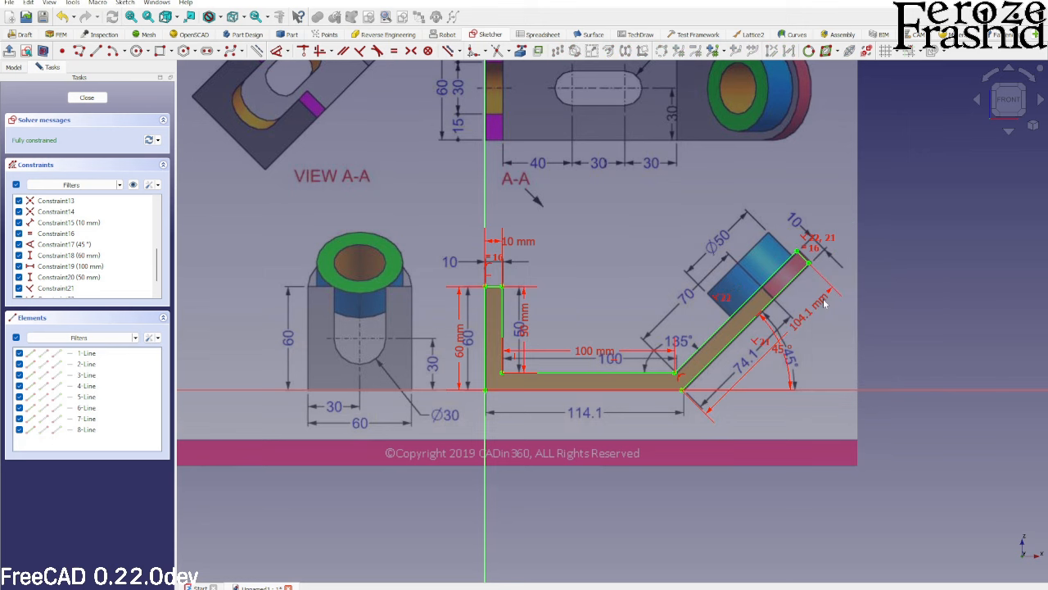
{"action": "scroll", "coordinate": [768, 255], "scroll_direction": "up", "scroll_amount": 3}
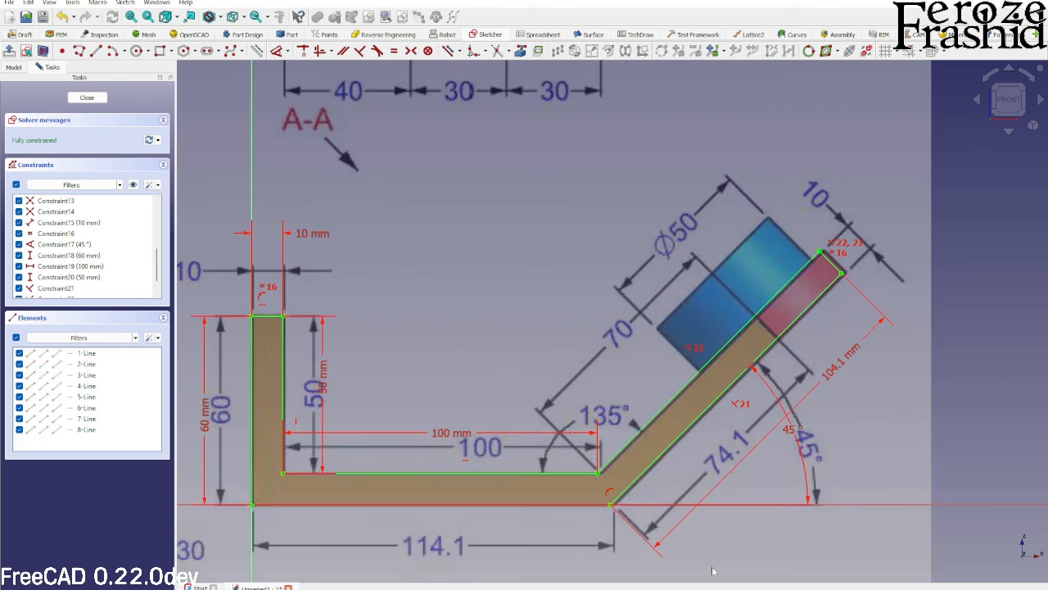
{"action": "scroll", "coordinate": [787, 488], "scroll_direction": "down", "scroll_amount": 2}
{"action": "double_click", "coordinate": [791, 435]}
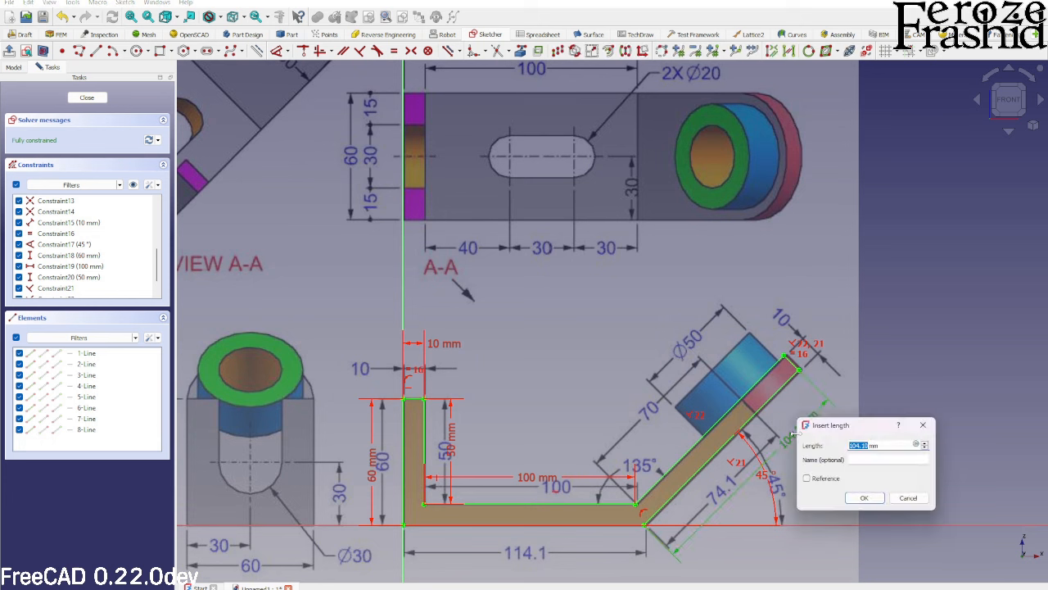
{"action": "type", "text": "74"}
{"action": "key", "text": "Return"}
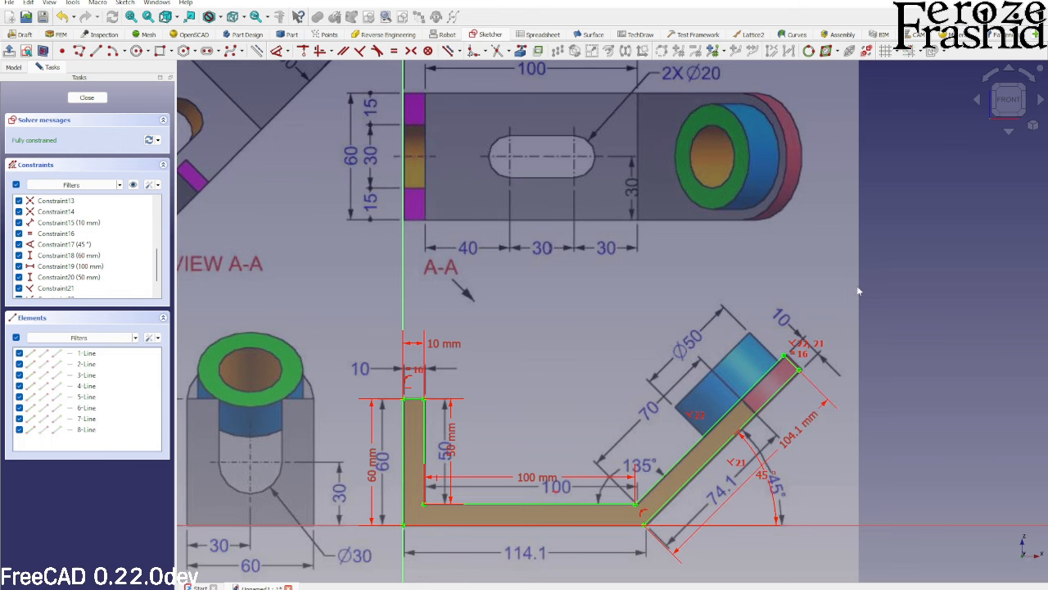
Close the profile sketch and pad it 60 mm, symmetric to the sketch plane
{"action": "left_click", "coordinate": [86, 97]}
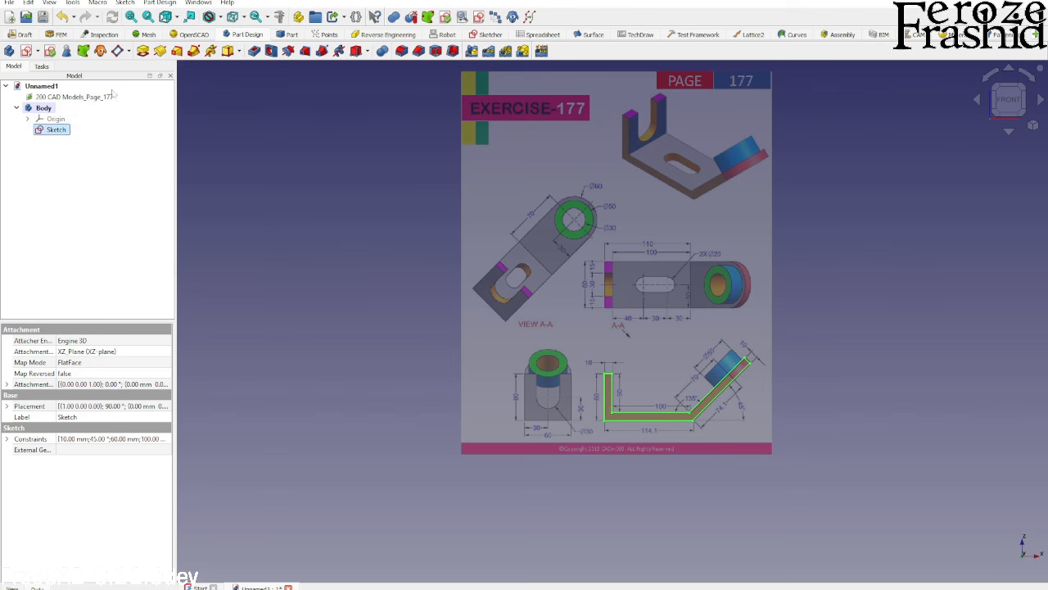
{"action": "left_click", "coordinate": [142, 51]}
{"action": "scroll", "coordinate": [586, 296], "scroll_direction": "up", "scroll_amount": 2}
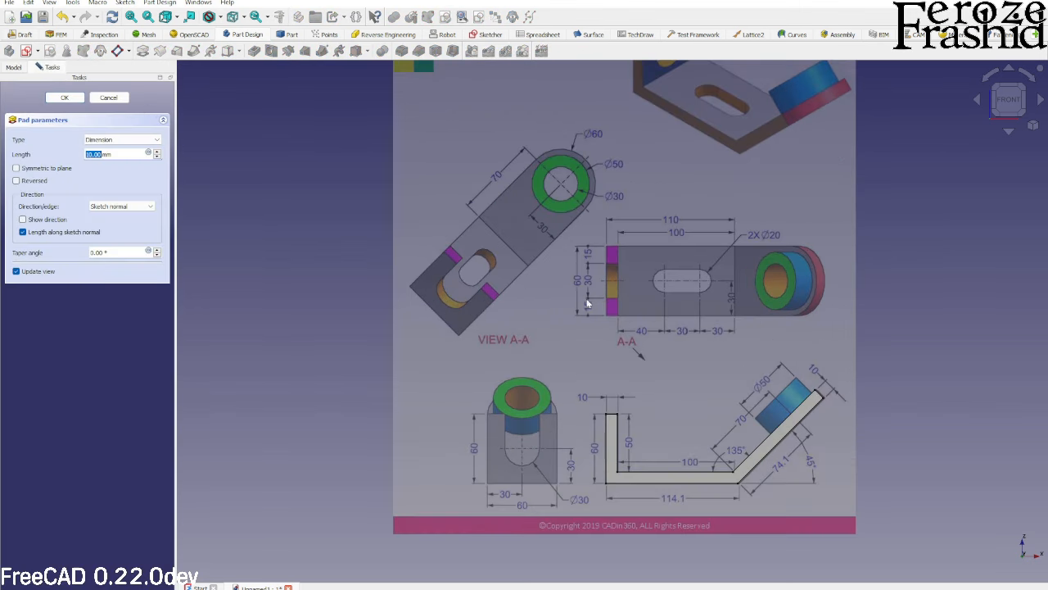
{"action": "type", "text": "60"}
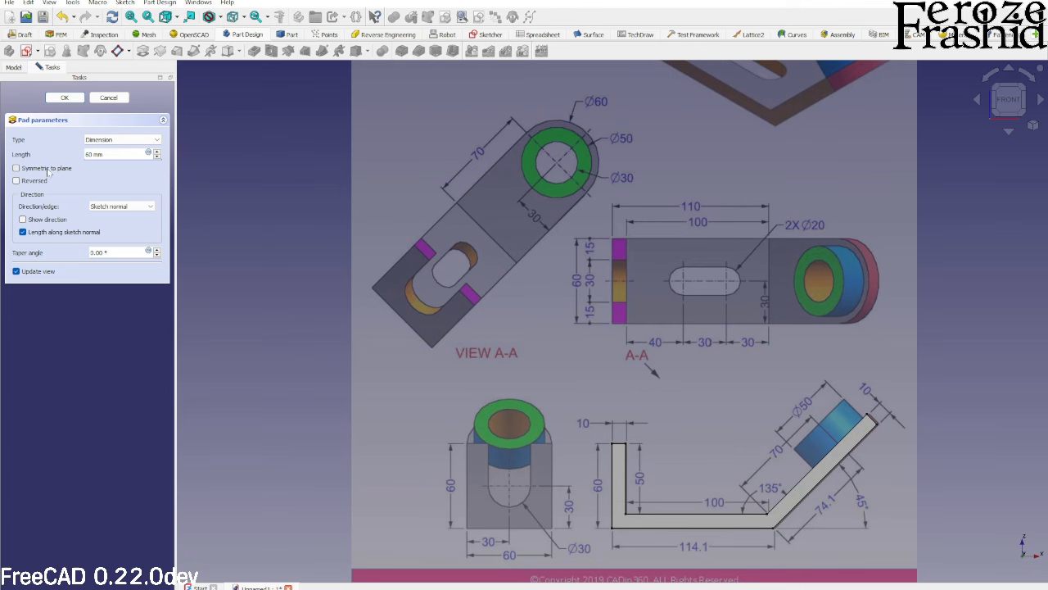
{"action": "left_click", "coordinate": [50, 168]}
{"action": "left_click", "coordinate": [66, 97]}
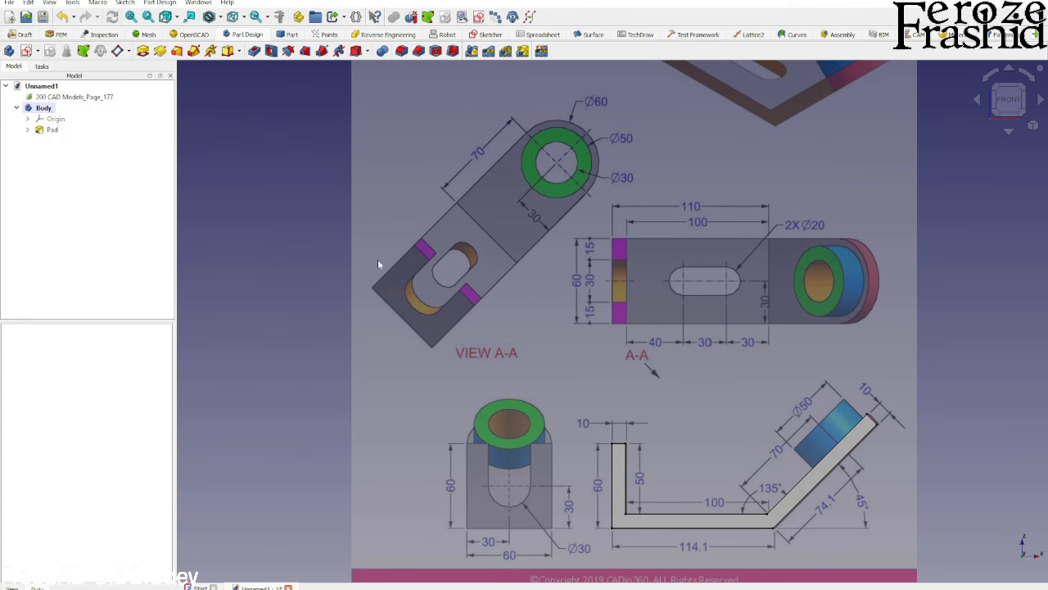
Inspect the padded bracket in 3D and compare it with the reference drawing from the front
{"action": "scroll", "coordinate": [385, 260], "scroll_direction": "down", "scroll_amount": 2}
{"action": "middle_click_drag", "start_coordinate": [521, 329], "coordinate": [683, 422]}
{"action": "scroll", "coordinate": [590, 317], "scroll_direction": "up", "scroll_amount": 2}
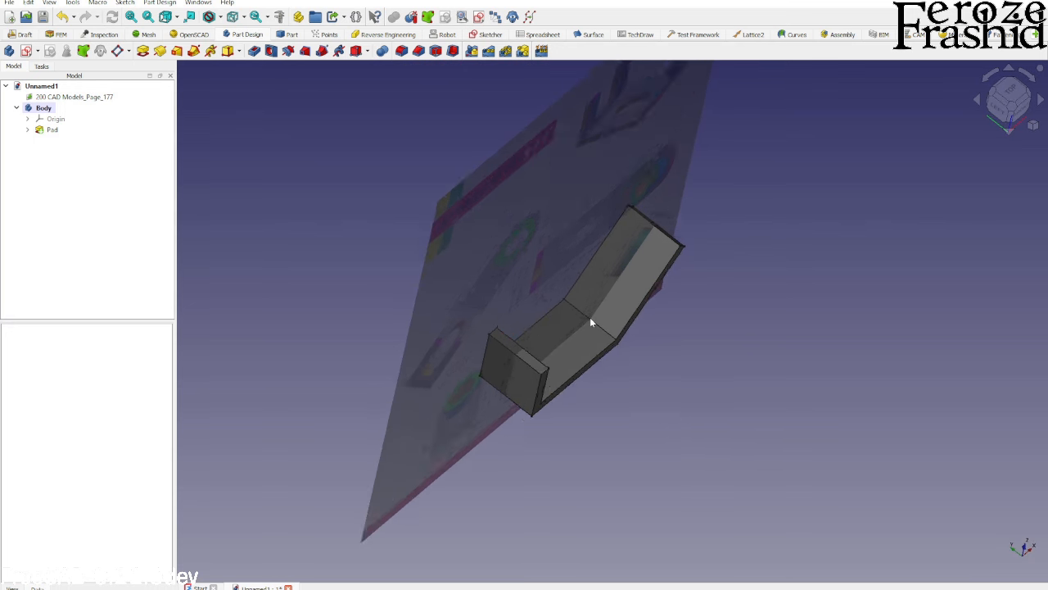
{"action": "middle_click_drag", "start_coordinate": [600, 363], "coordinate": [523, 348]}
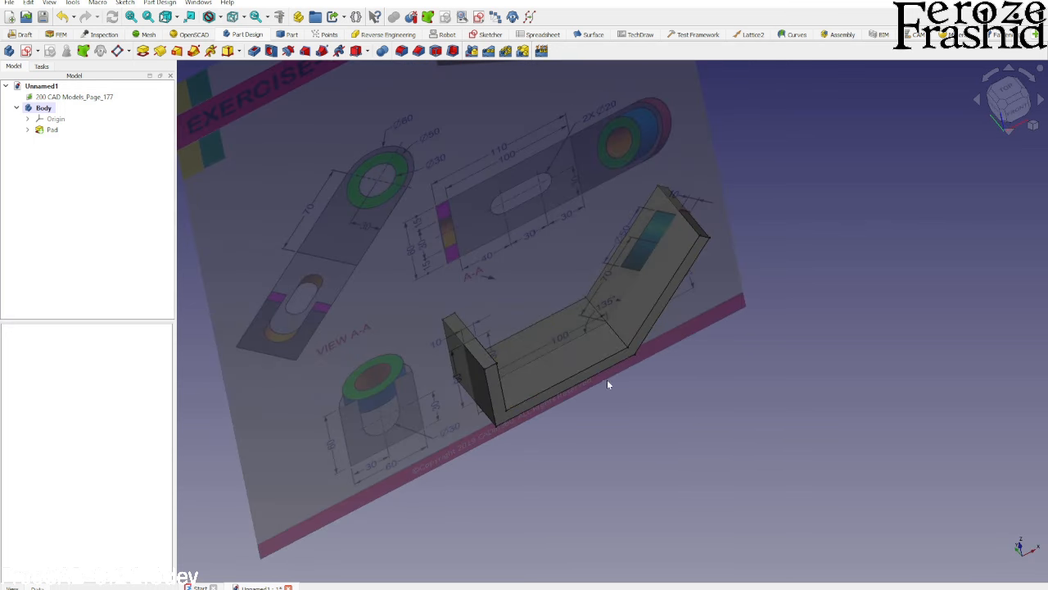
{"action": "left_click", "coordinate": [1026, 117]}
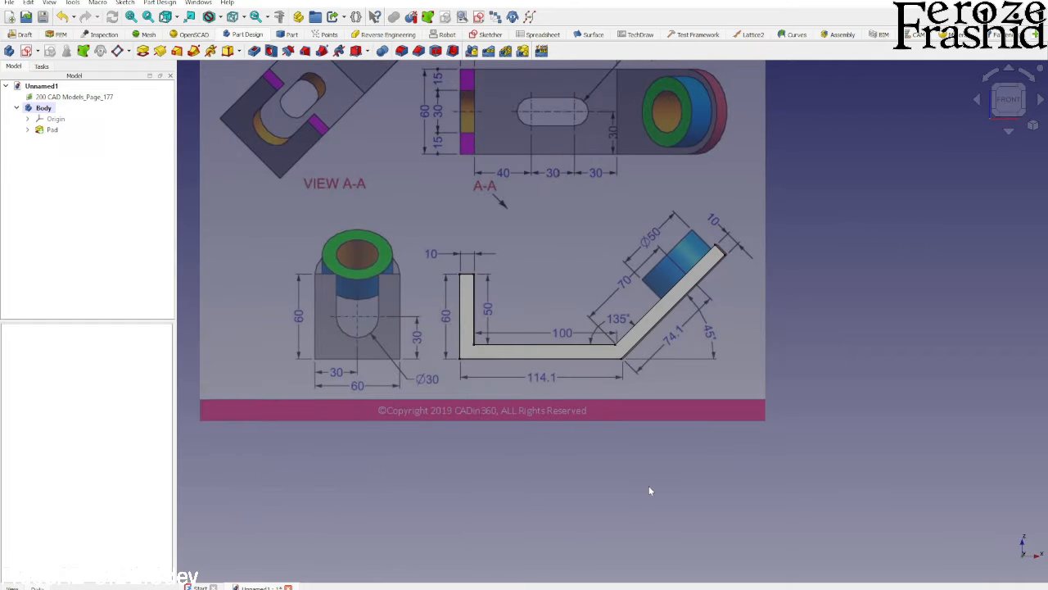
{"action": "scroll", "coordinate": [648, 471], "scroll_direction": "down", "scroll_amount": 1}
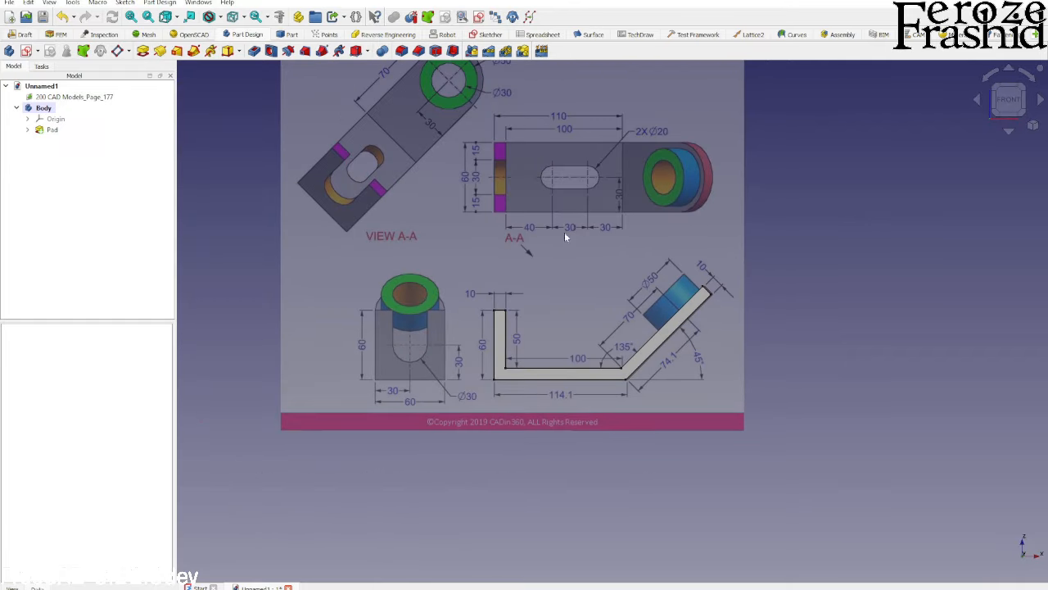
{"action": "middle_click_drag", "start_coordinate": [573, 181], "coordinate": [567, 370]}
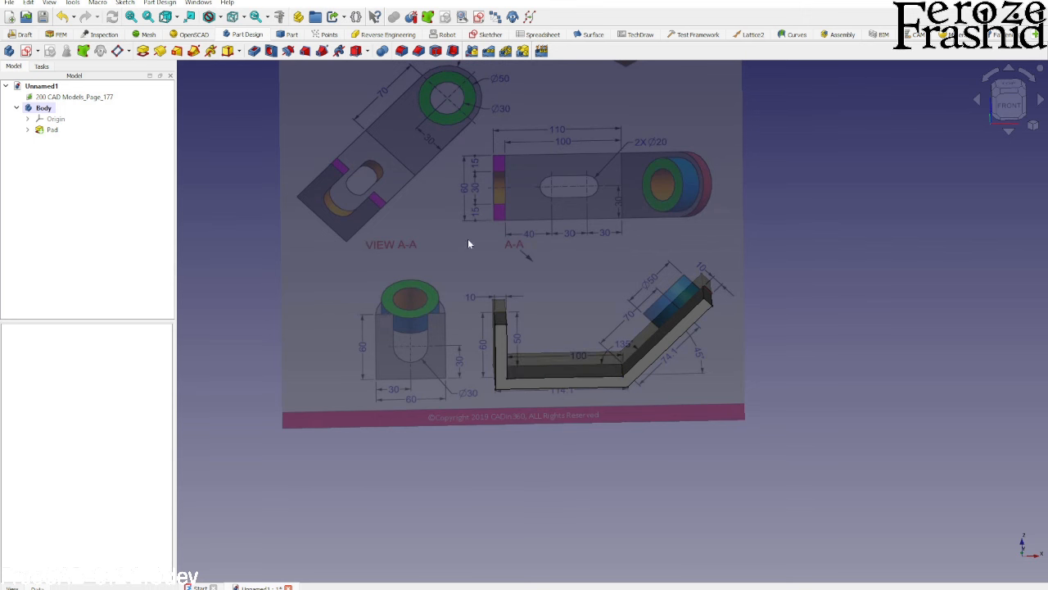
Move the reference image to the XY plane and view it with the bracket from above
{"action": "double_click", "coordinate": [72, 98]}
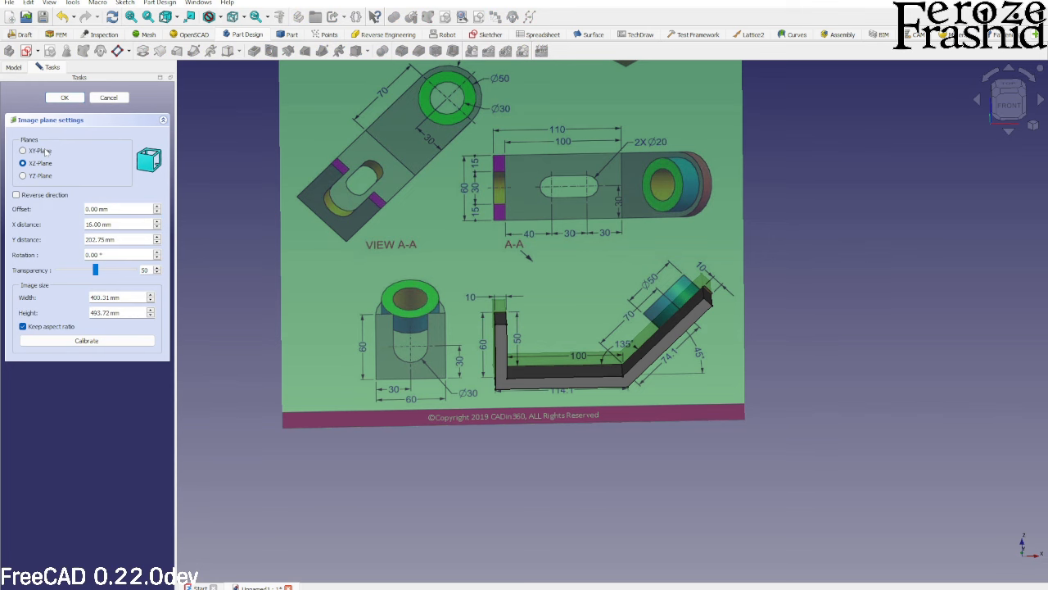
{"action": "left_click", "coordinate": [46, 152]}
{"action": "left_click", "coordinate": [65, 98]}
{"action": "middle_click_drag", "start_coordinate": [555, 265], "coordinate": [590, 339]}
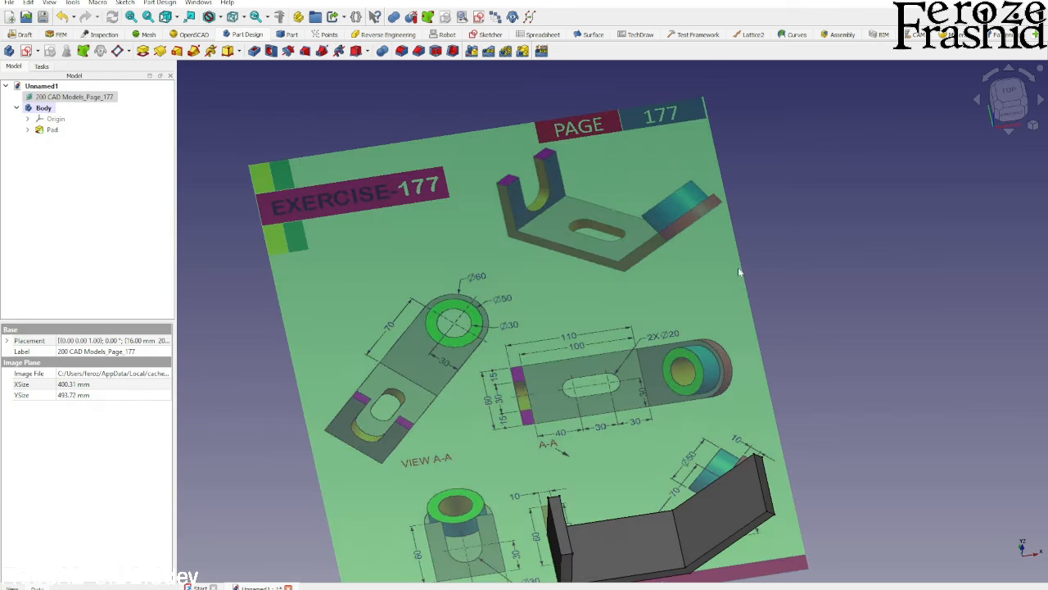
{"action": "left_click", "coordinate": [1012, 93]}
{"action": "scroll", "coordinate": [547, 241], "scroll_direction": "down", "scroll_amount": 3}
{"action": "scroll", "coordinate": [527, 395], "scroll_direction": "up", "scroll_amount": 3}
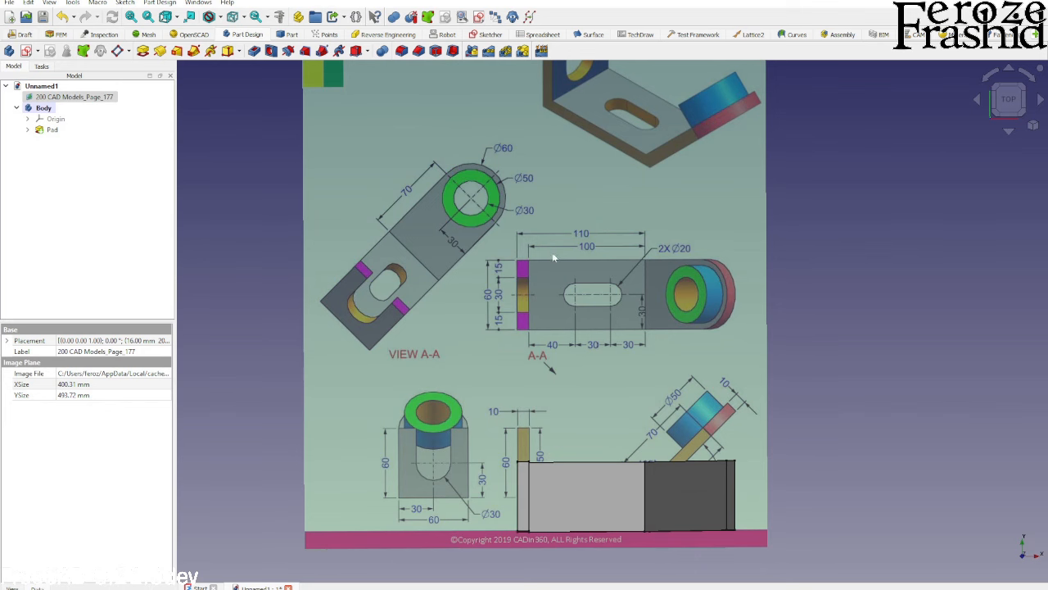
{"action": "left_click", "coordinate": [1026, 102]}
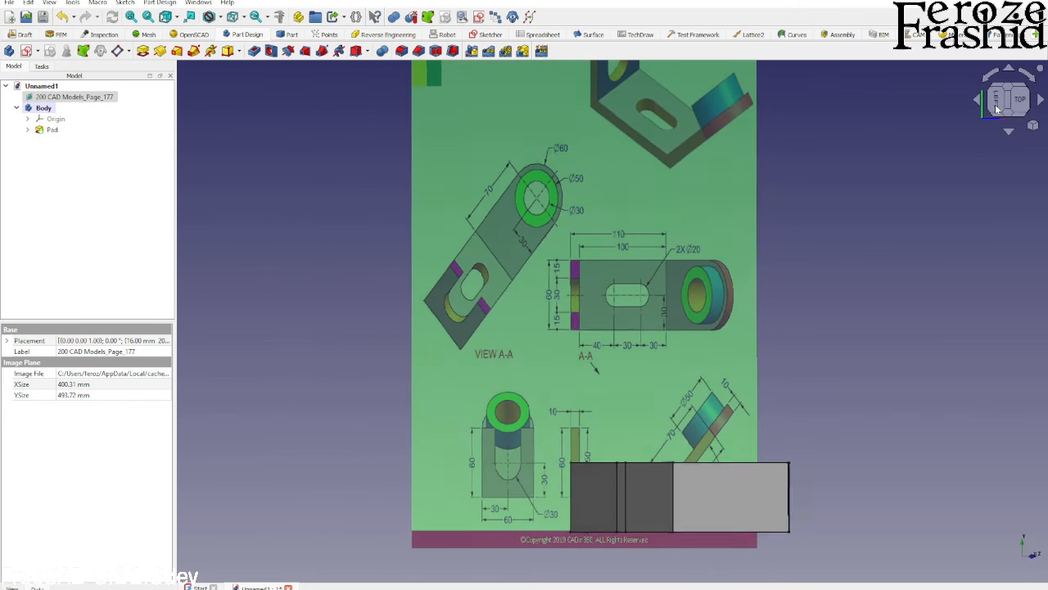
{"action": "left_click", "coordinate": [1027, 102]}
{"action": "left_click", "coordinate": [864, 333]}
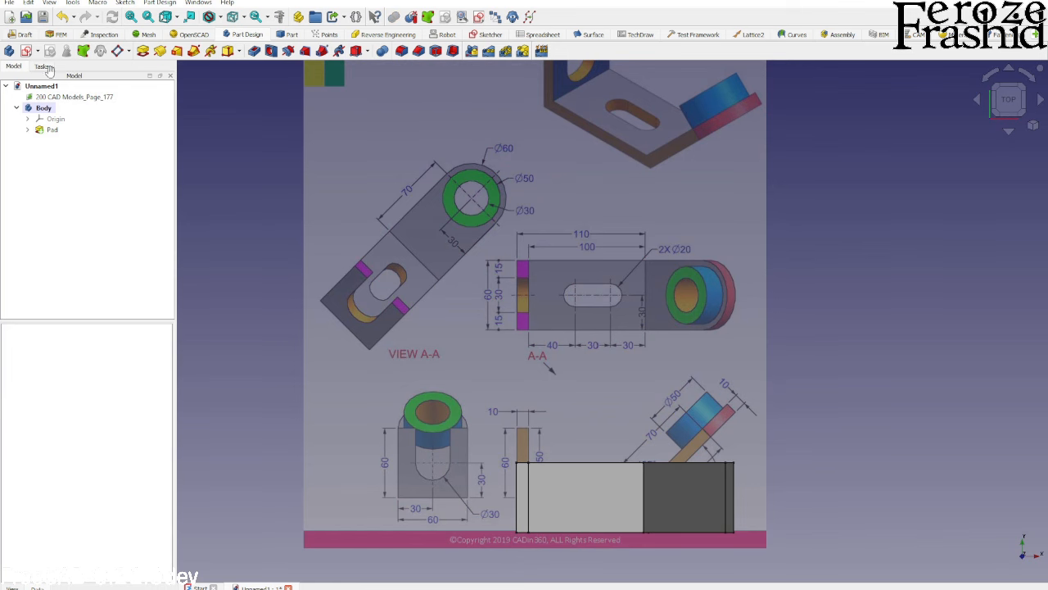
Create a new sketch on the XY plane and turn on its section view
{"action": "left_click", "coordinate": [26, 51]}
{"action": "left_click", "coordinate": [46, 139]}
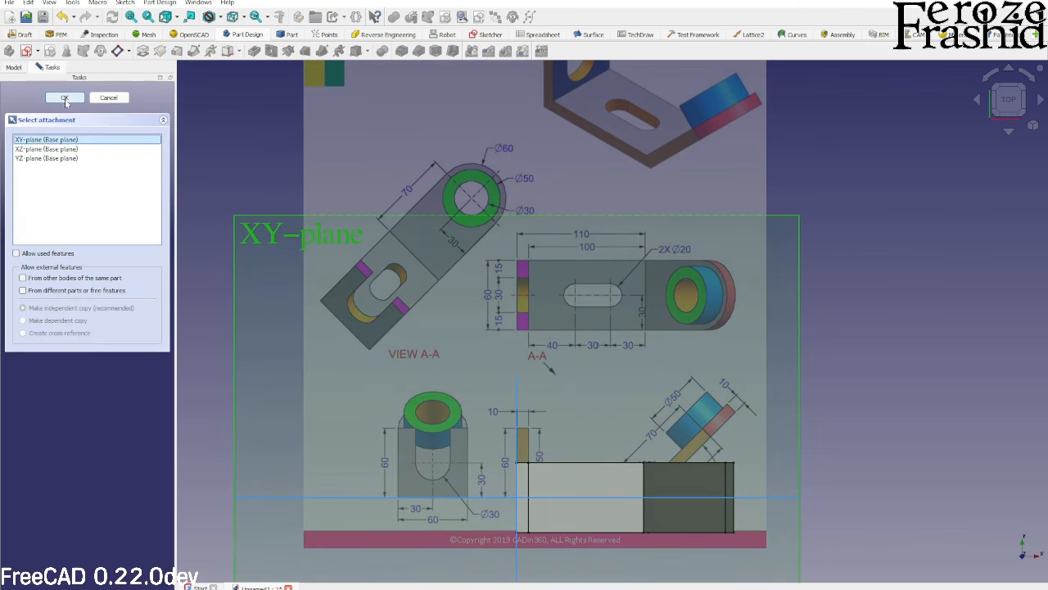
{"action": "left_click", "coordinate": [64, 97]}
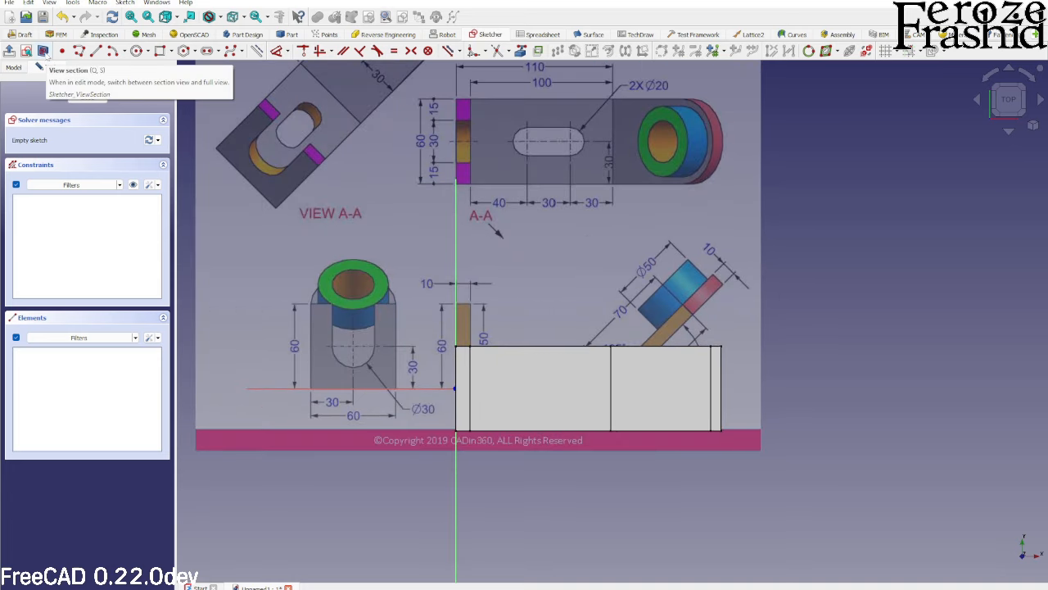
{"action": "left_click", "coordinate": [43, 51]}
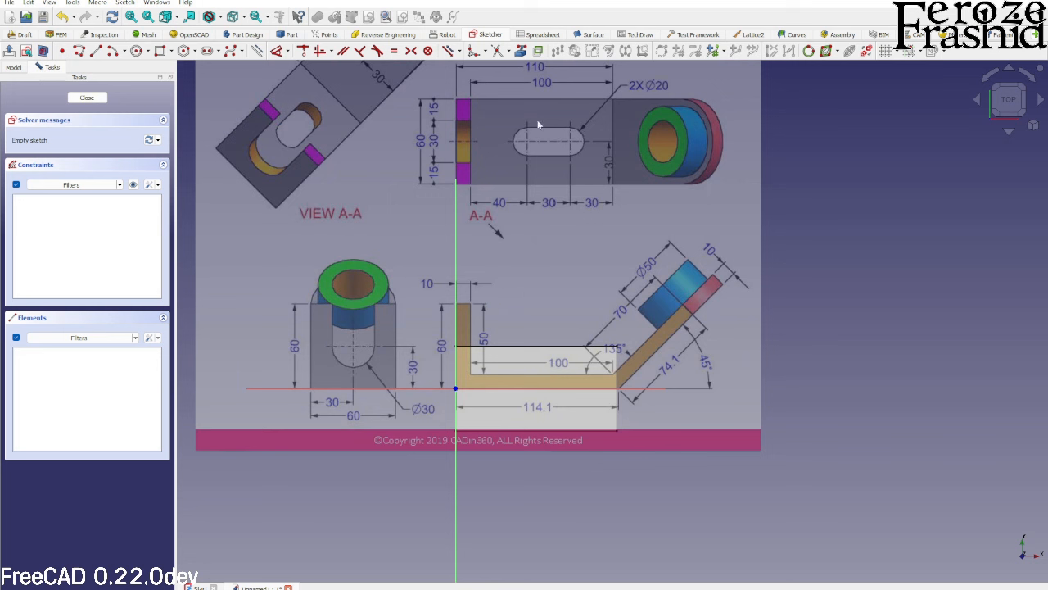
Draw a horizontal slot on the base plate with both arc centres on the horizontal axis, and delete its redundant tangent constraint
{"action": "left_click", "coordinate": [207, 51]}
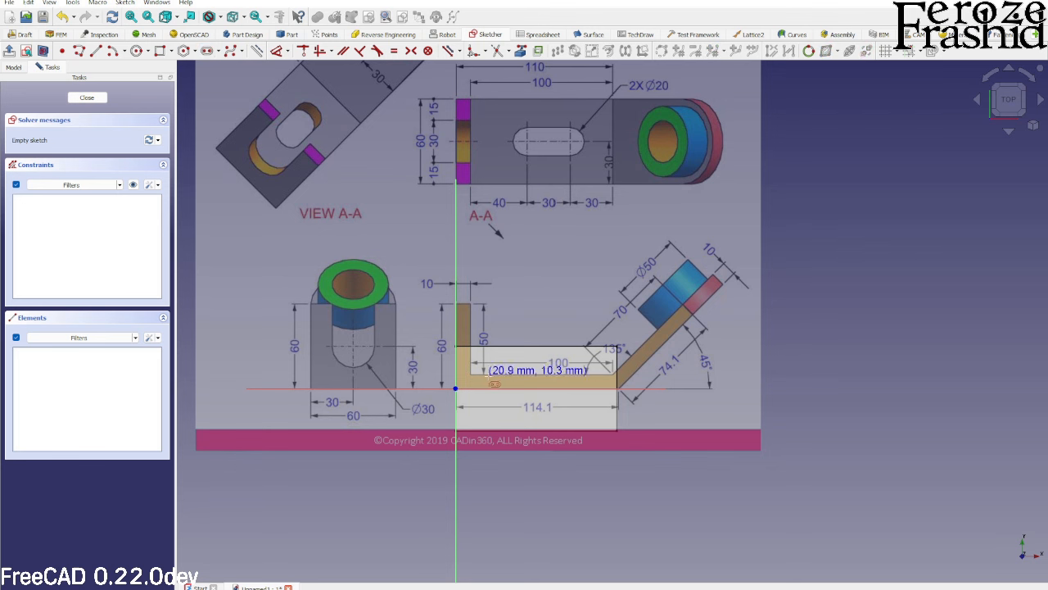
{"action": "left_click", "coordinate": [505, 388]}
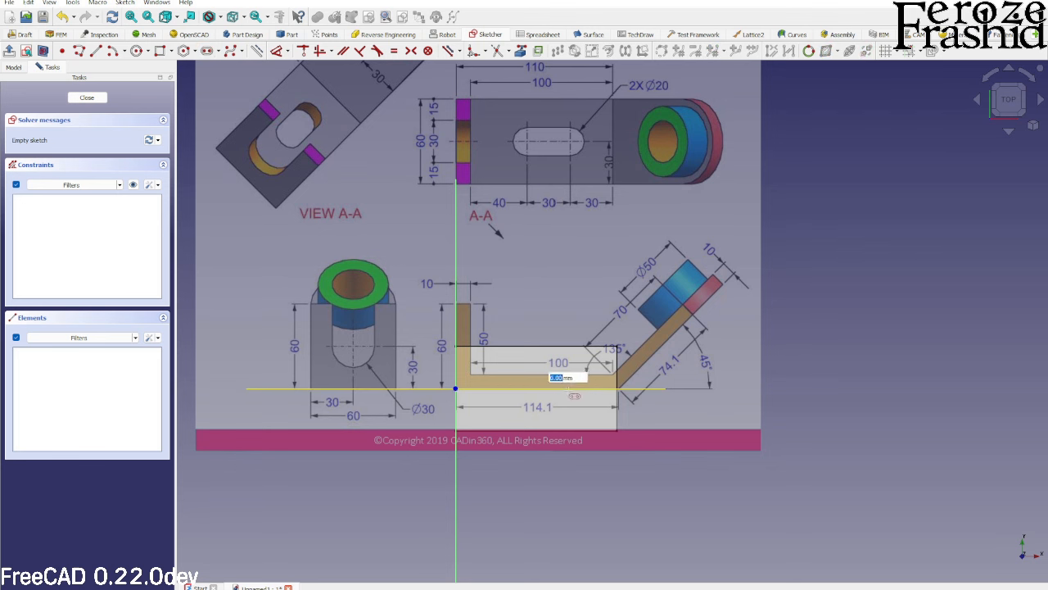
{"action": "left_click", "coordinate": [570, 385]}
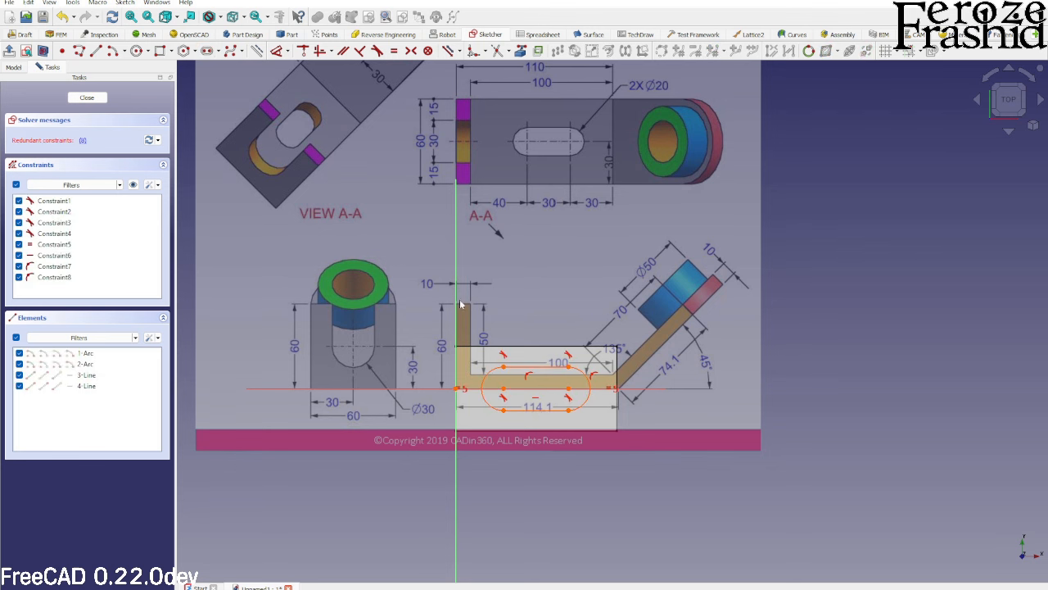
{"action": "left_click", "coordinate": [82, 141]}
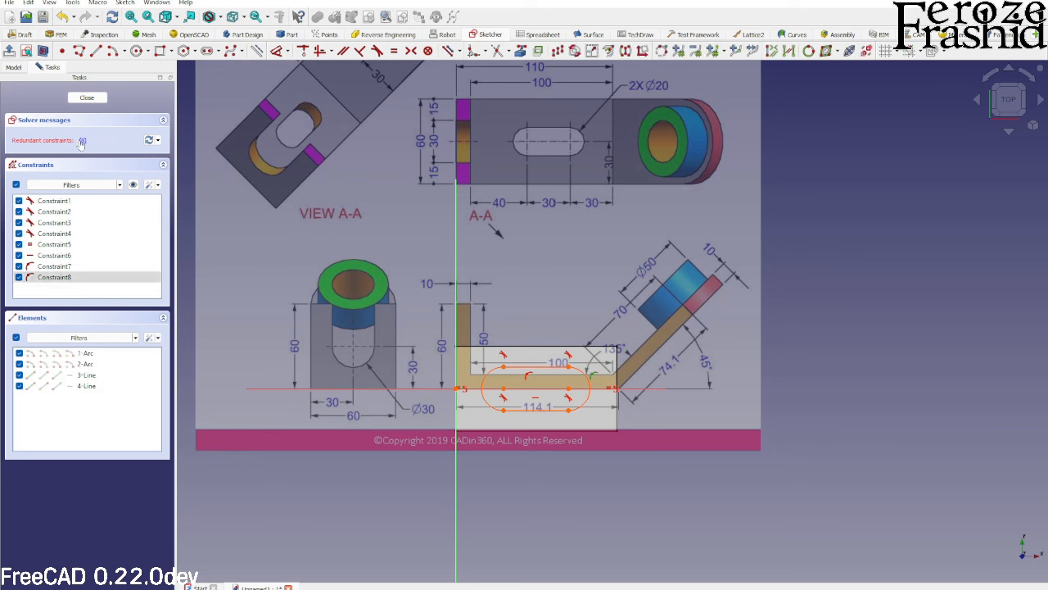
{"action": "key", "text": "Delete"}
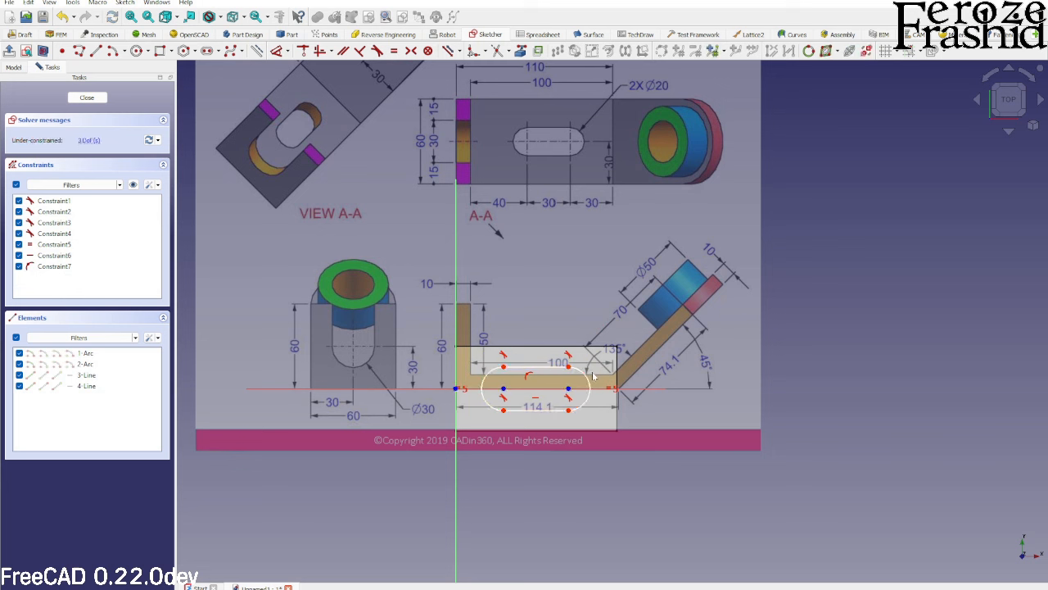
Constrain the base plate slot's end arcs to a 10 mm radius and its straight side to 30 mm length
{"action": "left_click", "coordinate": [589, 382]}
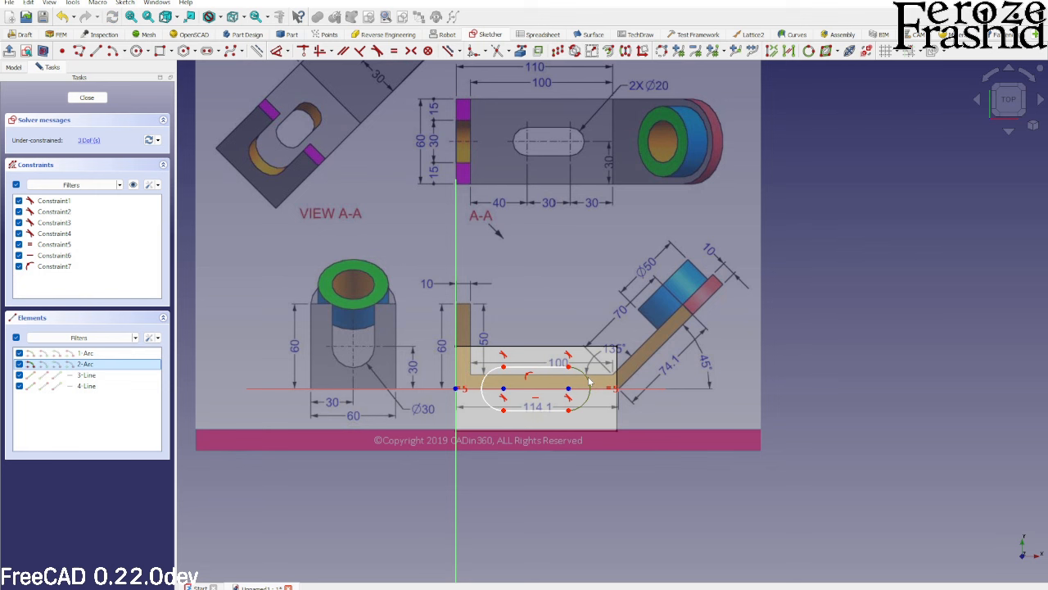
{"action": "key", "text": "d"}
{"action": "left_click", "coordinate": [616, 292]}
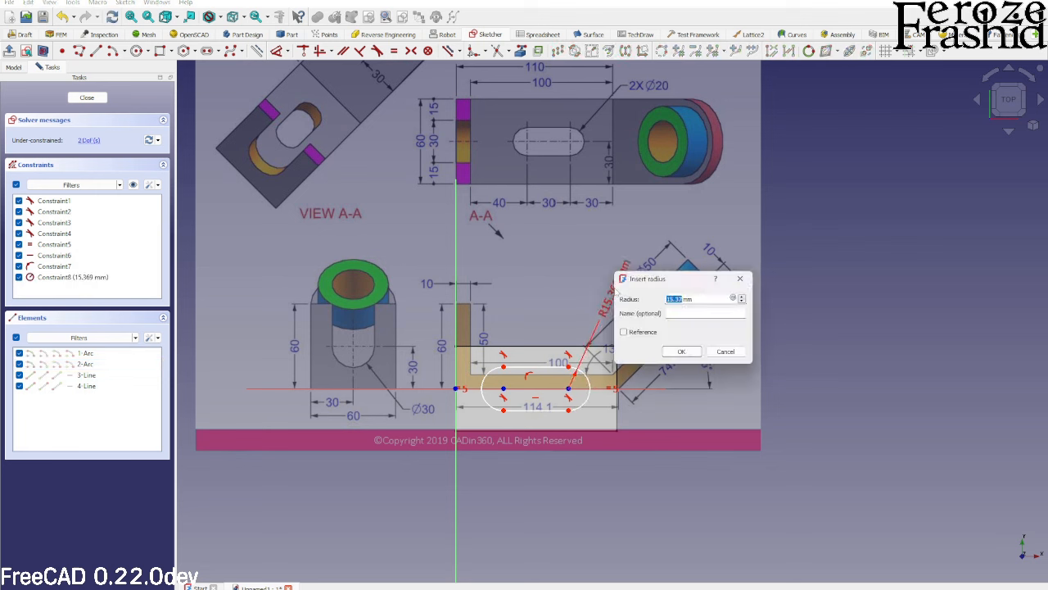
{"action": "type", "text": "10"}
{"action": "key", "text": "Return"}
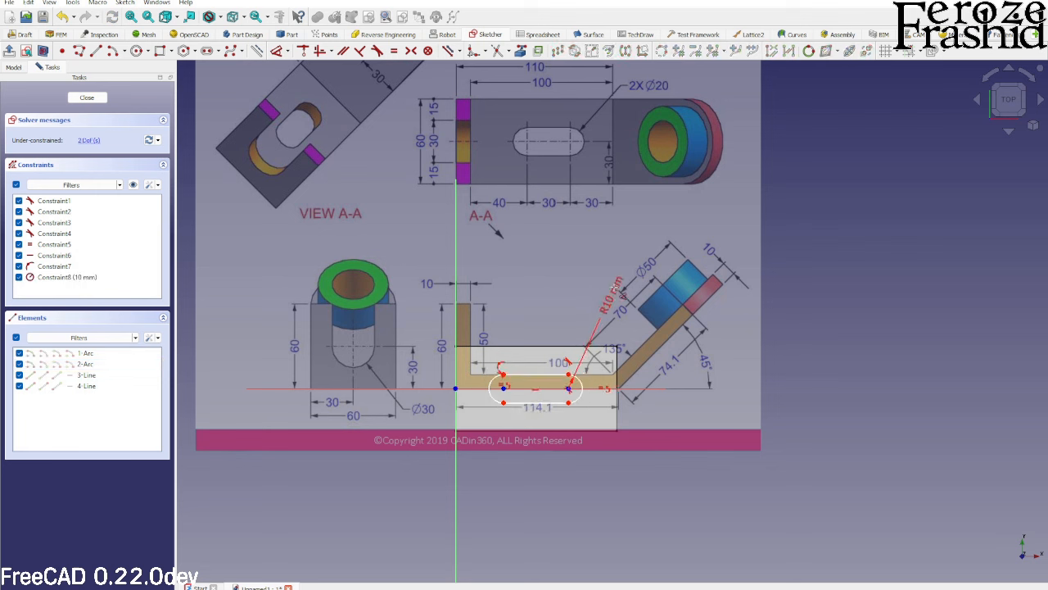
{"action": "left_click", "coordinate": [533, 378]}
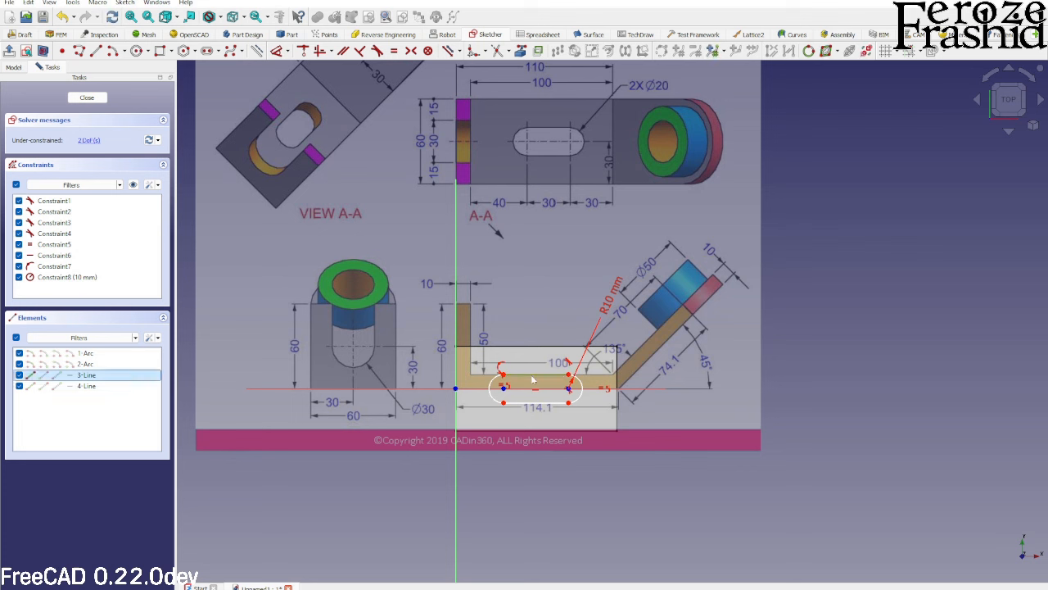
{"action": "type", "text": "l"}
{"action": "type", "text": "30"}
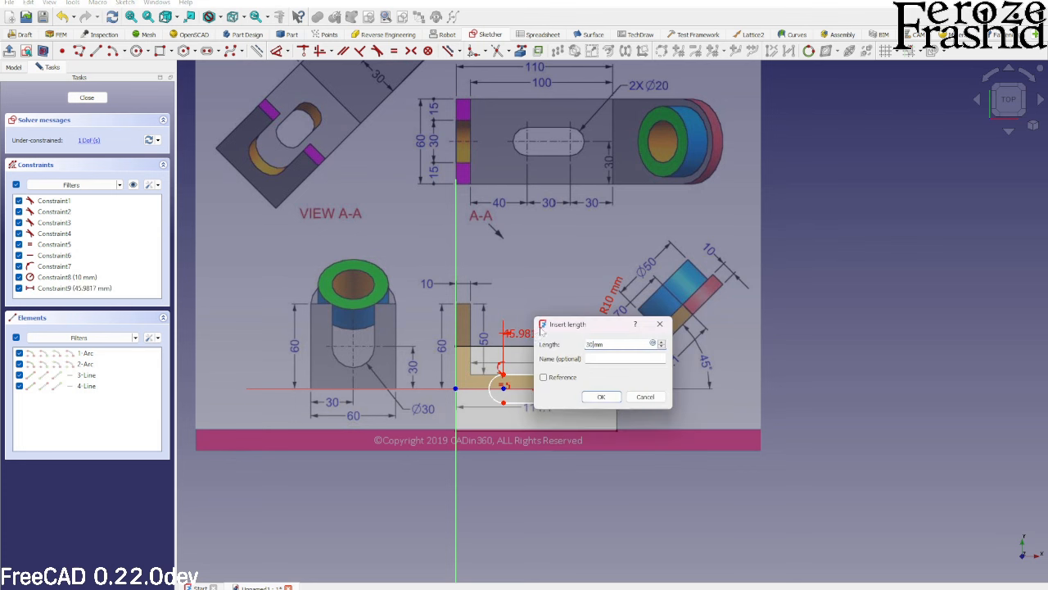
{"action": "key", "text": "Return"}
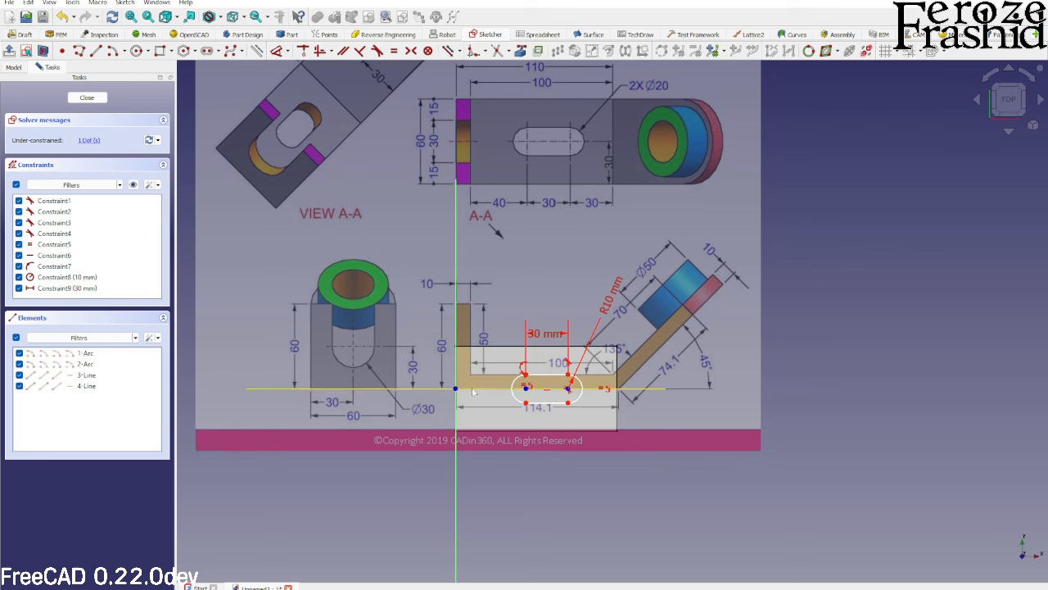
Position the slot's arc centre nearest the upright wall 50 mm from the vertical axis and close the sketch
{"action": "left_click", "coordinate": [528, 391]}
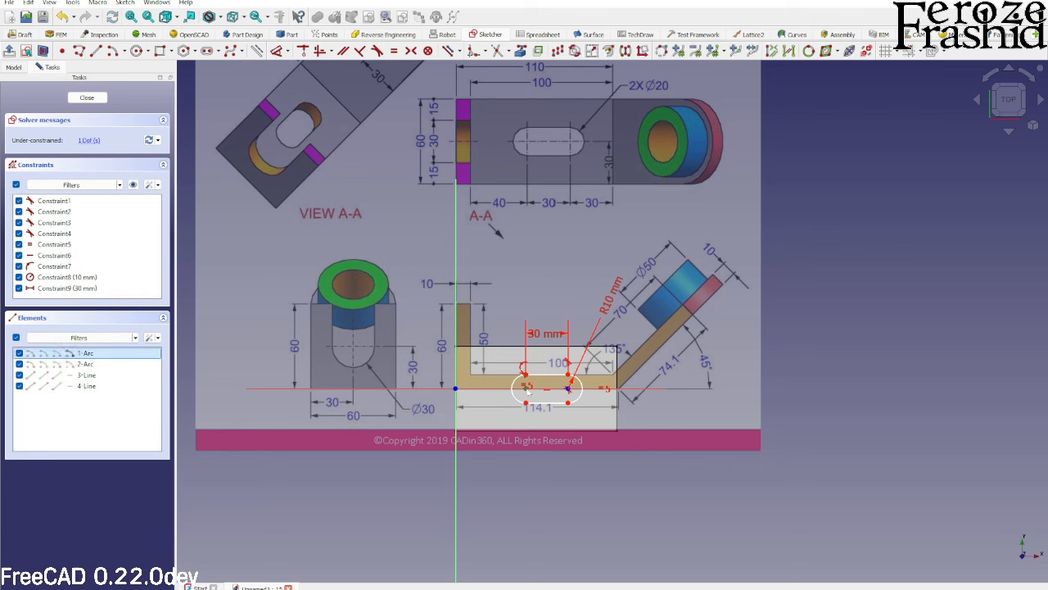
{"action": "key", "text": "d"}
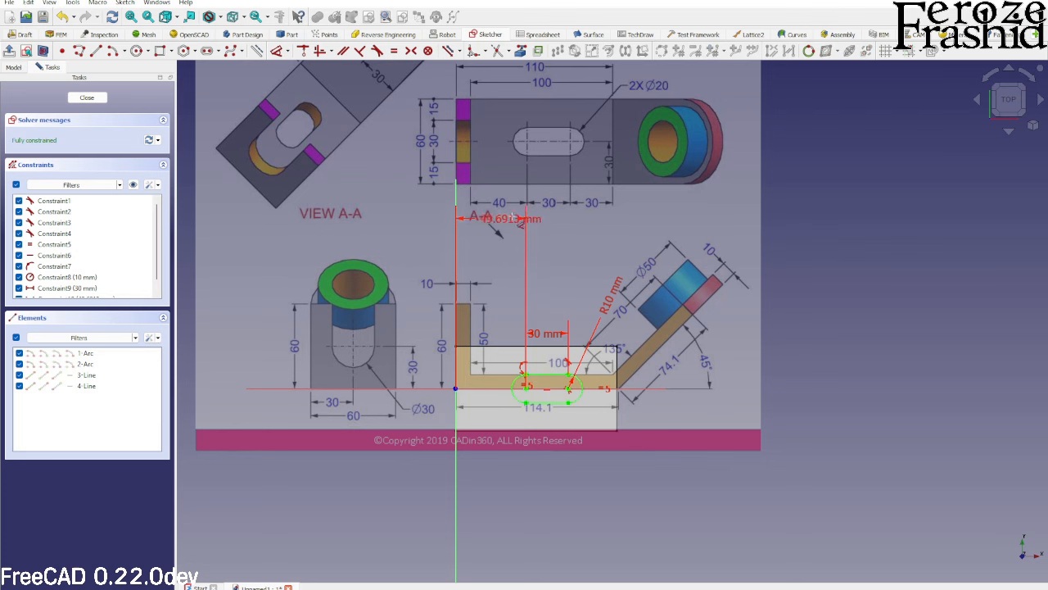
{"action": "left_click", "coordinate": [514, 215]}
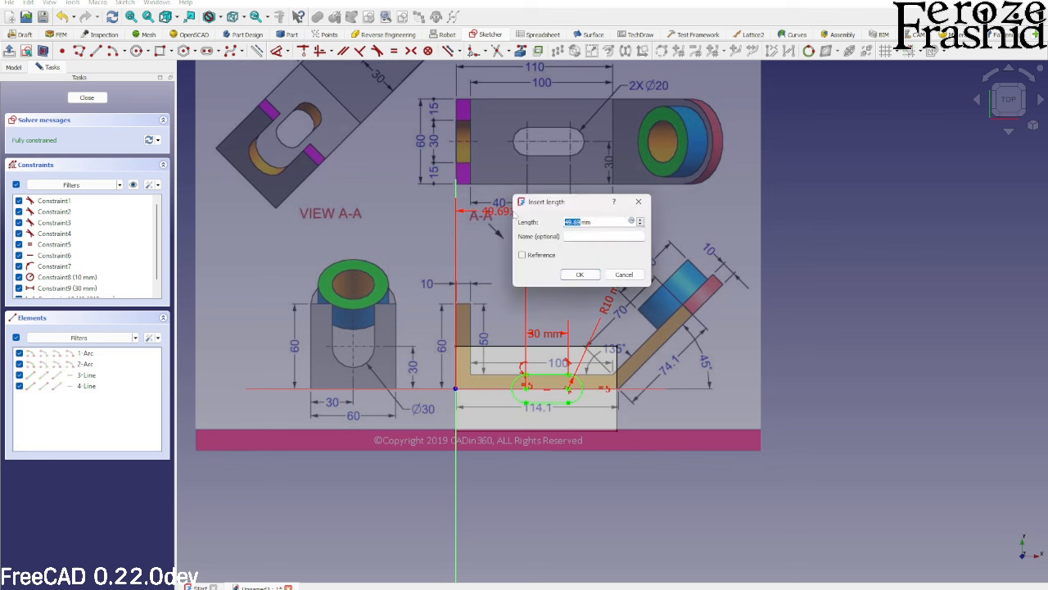
{"action": "type", "text": "50"}
{"action": "key", "text": "Return"}
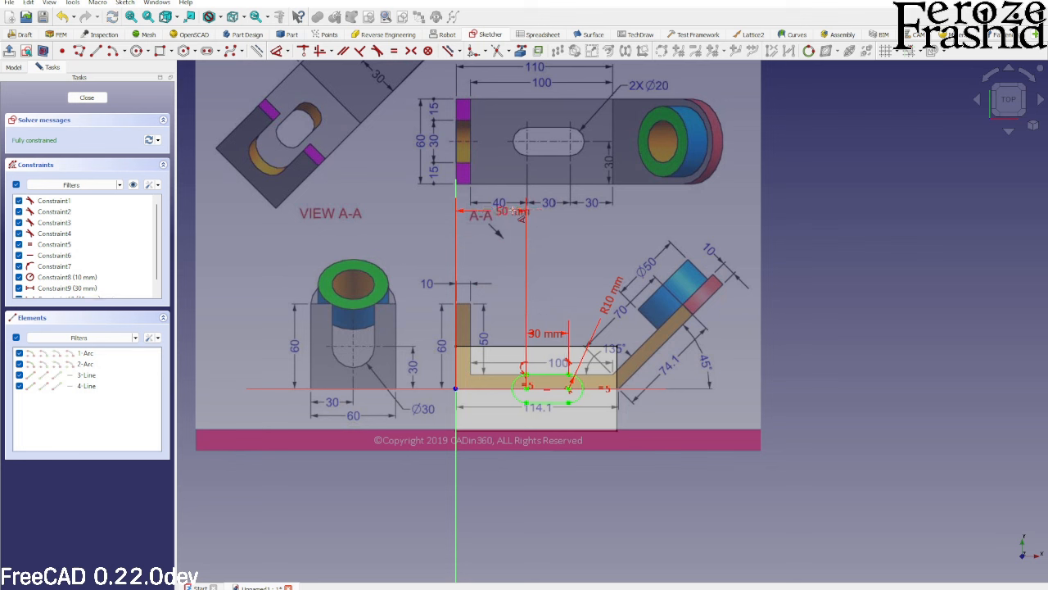
{"action": "left_click", "coordinate": [102, 101]}
{"action": "mouse_move", "coordinate": [685, 402]}
{"action": "middle_mouse_down"}
{"action": "mouse_move", "coordinate": [628, 291]}
{"action": "mouse_move", "coordinate": [620, 184]}
{"action": "middle_mouse_up"}
{"action": "middle_click_drag", "start_coordinate": [580, 360], "coordinate": [618, 456]}
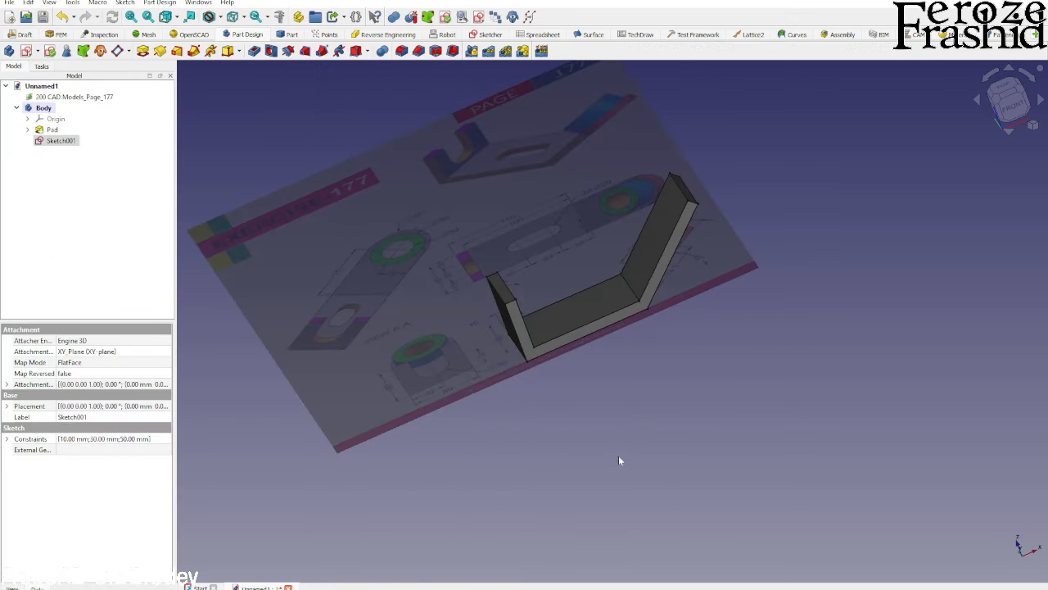
Rename the base plate's slot sketch to sksPocketSlot
{"action": "left_click", "coordinate": [61, 141]}
{"action": "left_click", "coordinate": [64, 141]}
{"action": "type", "text": "s"}
{"action": "type", "text": "ksPocketSlot"}
{"action": "key", "text": "Return"}
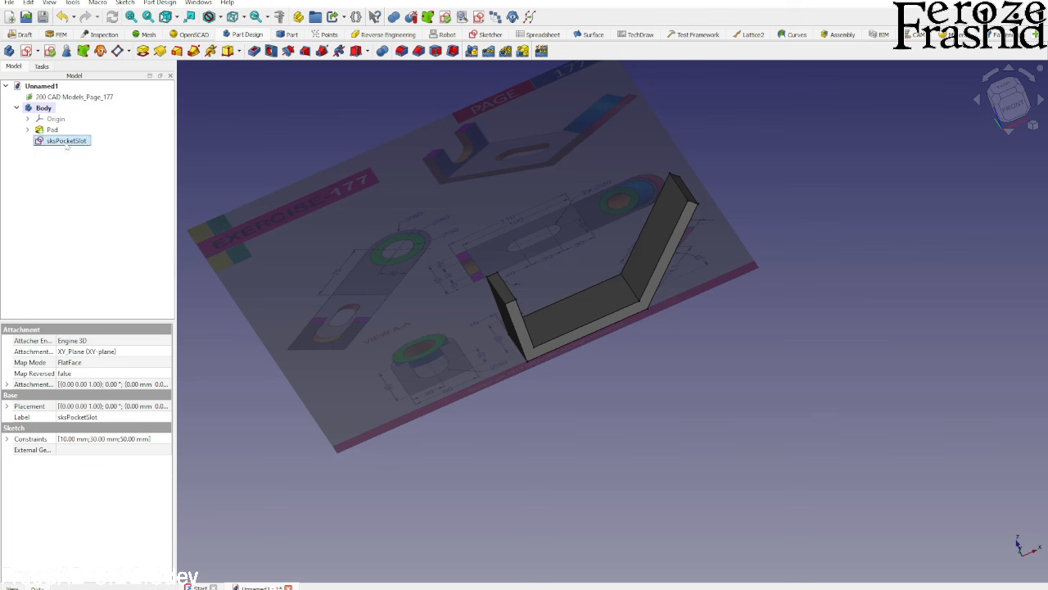
Pocket the sksPocketSlot sketch through all of the base plate in the reversed direction
{"action": "left_click", "coordinate": [254, 51]}
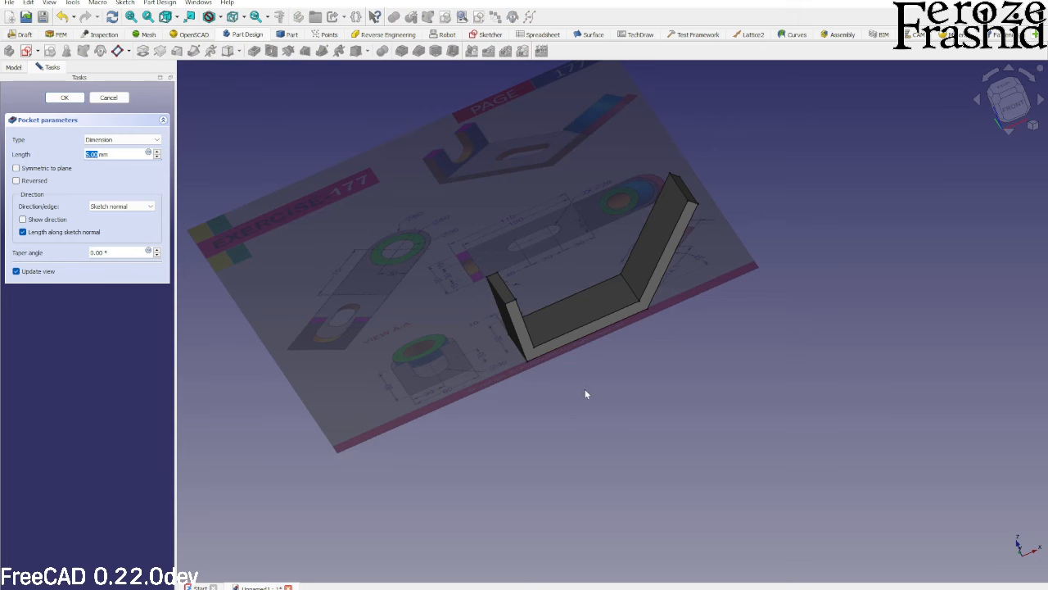
{"action": "mouse_move", "coordinate": [585, 391]}
{"action": "middle_mouse_down"}
{"action": "mouse_move", "coordinate": [563, 237]}
{"action": "mouse_move", "coordinate": [489, 276]}
{"action": "mouse_move", "coordinate": [572, 388]}
{"action": "middle_mouse_up"}
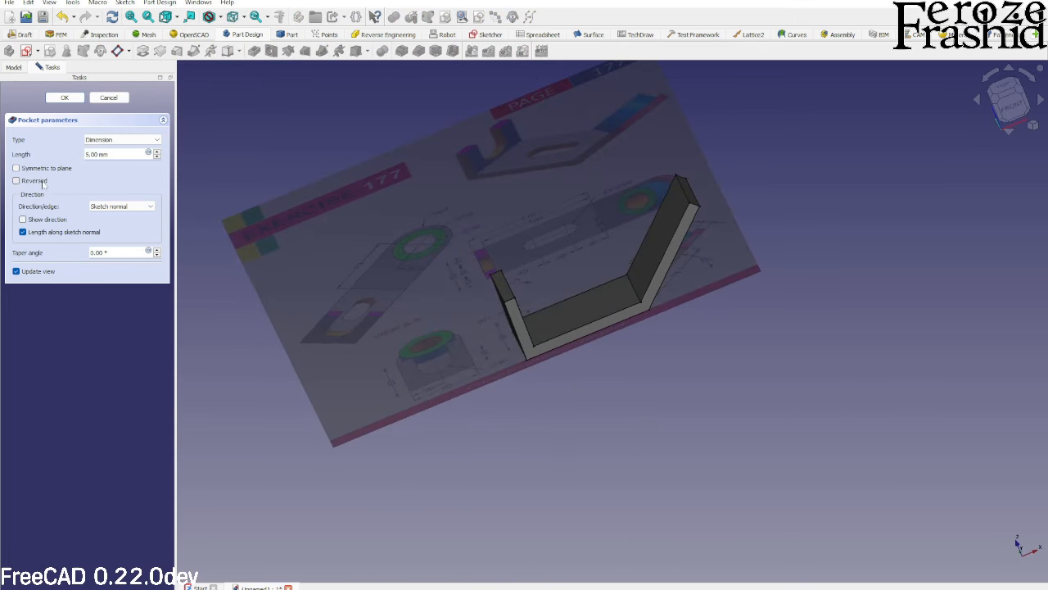
{"action": "left_click", "coordinate": [43, 183]}
{"action": "middle_click_drag", "start_coordinate": [549, 393], "coordinate": [507, 227]}
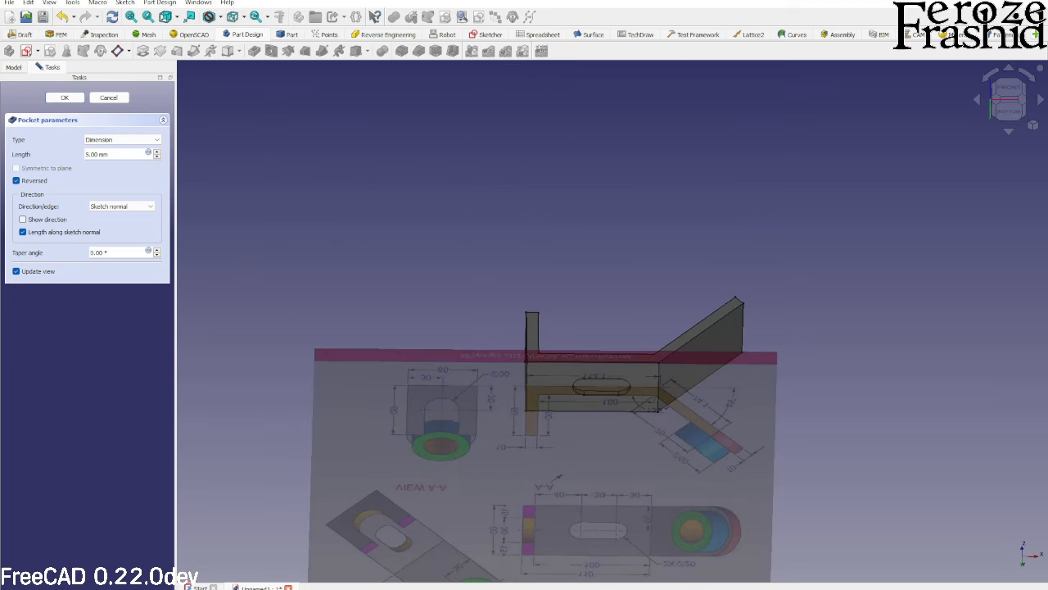
{"action": "left_click", "coordinate": [123, 140]}
{"action": "left_click", "coordinate": [122, 156]}
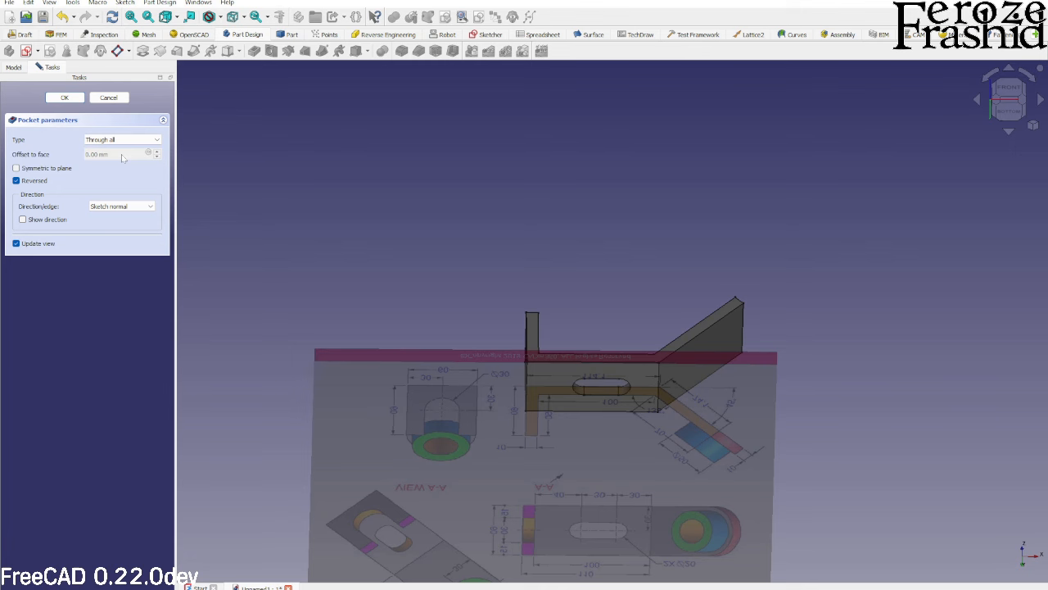
{"action": "left_click", "coordinate": [63, 97]}
{"action": "middle_click_drag", "start_coordinate": [417, 292], "coordinate": [784, 293]}
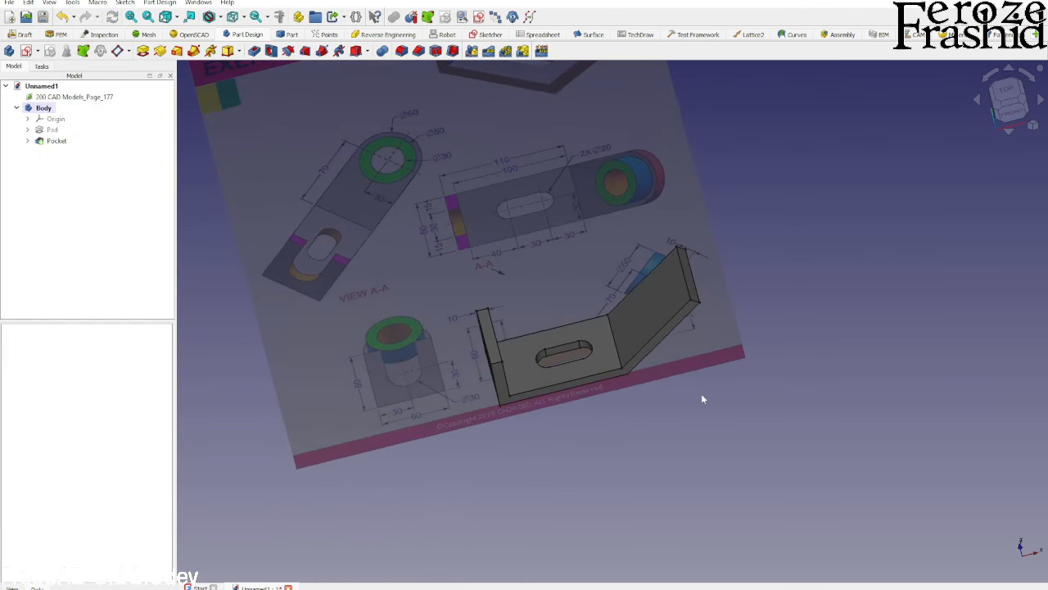
Create a new sketch on the YZ plane, viewed from the right side, and turn on its section view
{"action": "scroll", "coordinate": [656, 308], "scroll_direction": "up", "scroll_amount": 3}
{"action": "middle_click_drag", "start_coordinate": [656, 308], "coordinate": [491, 373]}
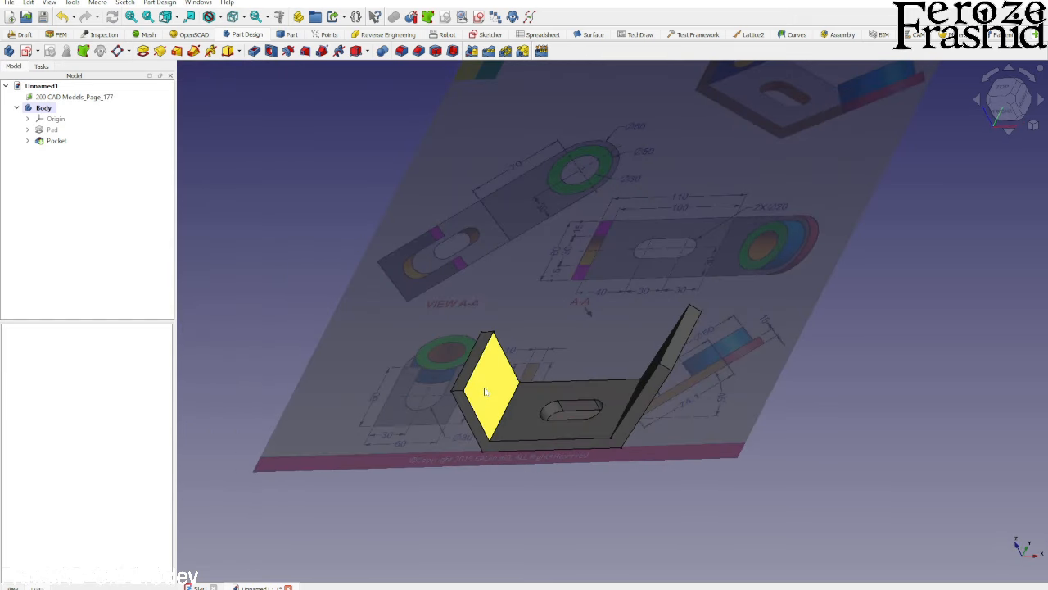
{"action": "mouse_move", "coordinate": [485, 392]}
{"action": "middle_mouse_down"}
{"action": "mouse_move", "coordinate": [308, 396]}
{"action": "mouse_move", "coordinate": [538, 402]}
{"action": "mouse_move", "coordinate": [552, 428]}
{"action": "mouse_move", "coordinate": [398, 459]}
{"action": "middle_mouse_up"}
{"action": "scroll", "coordinate": [357, 449], "scroll_direction": "up", "scroll_amount": 3}
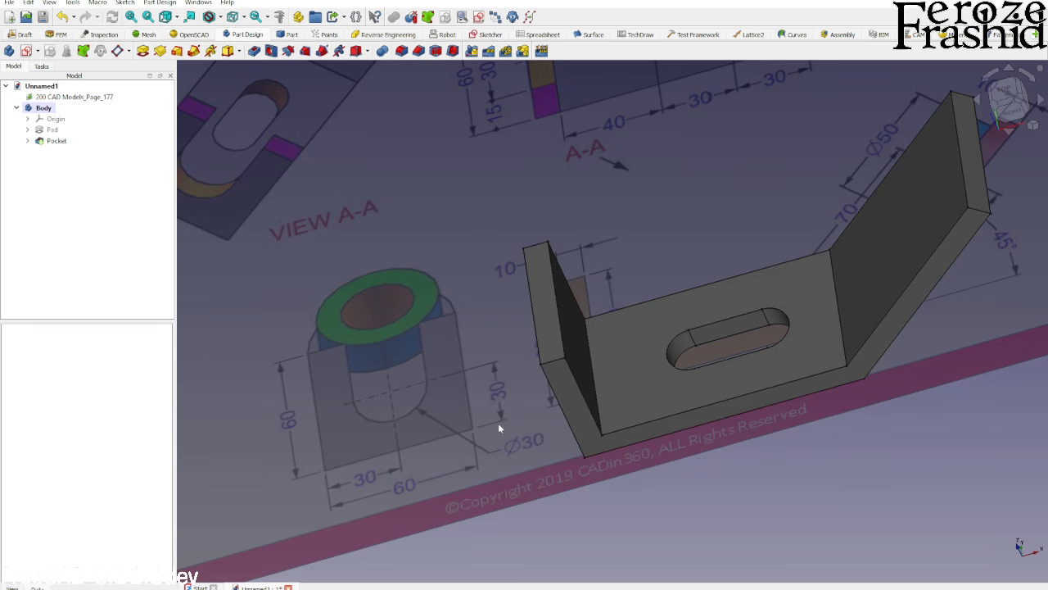
{"action": "middle_click_drag", "start_coordinate": [592, 417], "coordinate": [445, 424]}
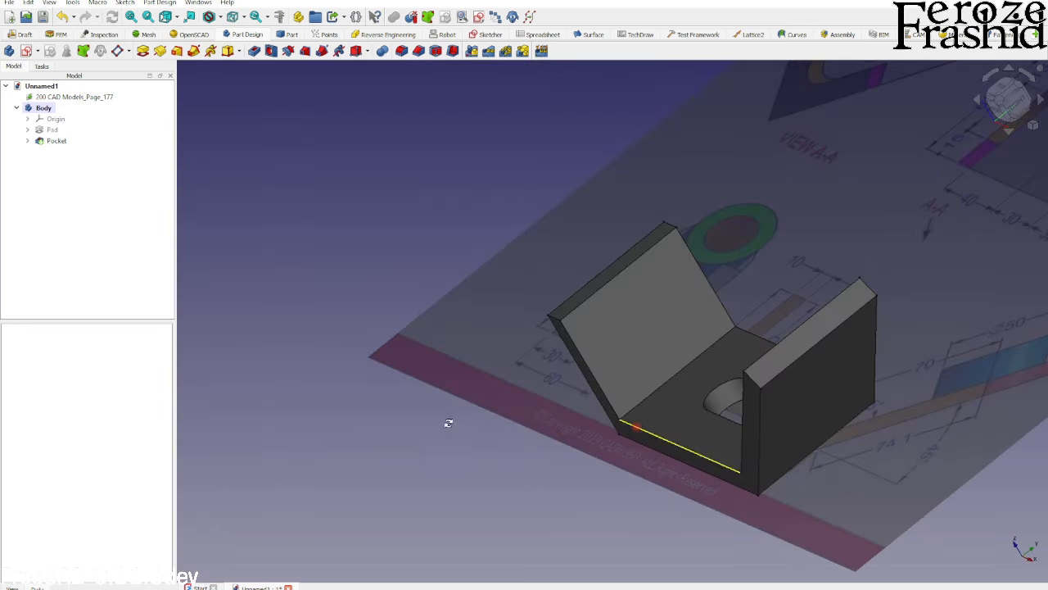
{"action": "middle_click_drag", "start_coordinate": [414, 459], "coordinate": [585, 437]}
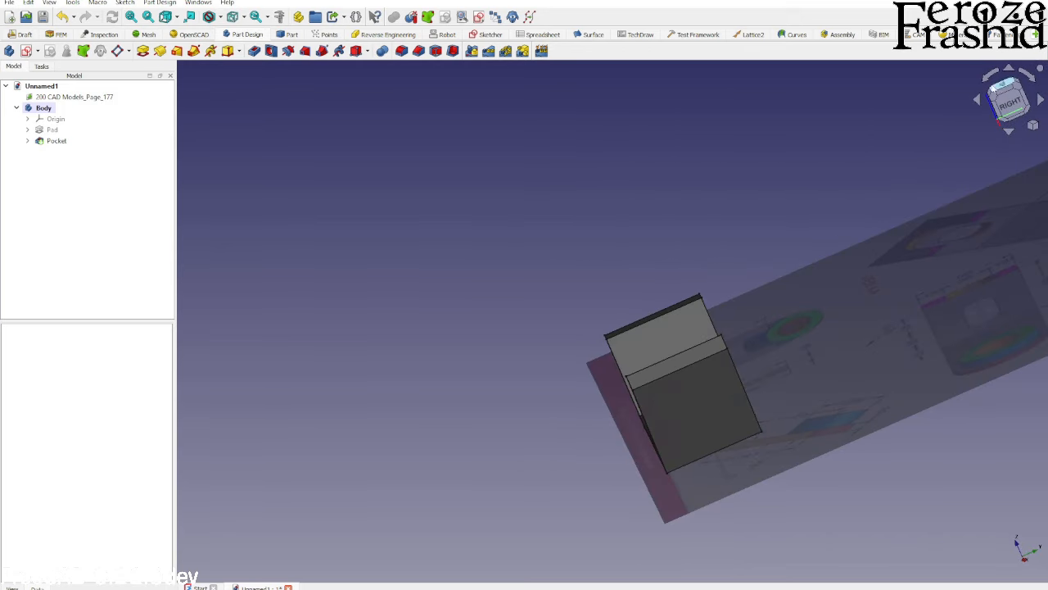
{"action": "left_click", "coordinate": [1009, 101]}
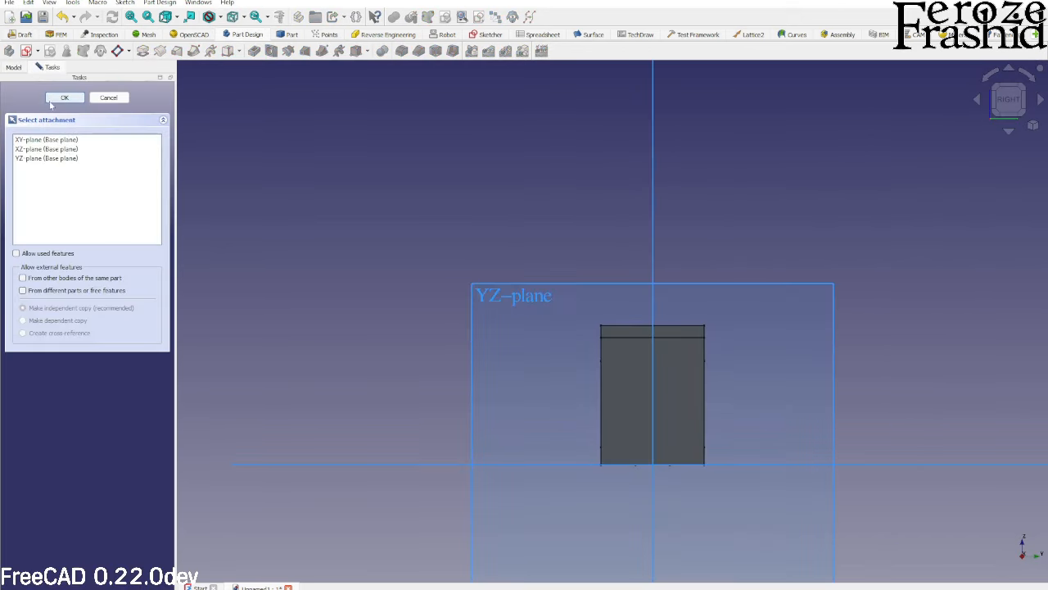
{"action": "left_click", "coordinate": [46, 158]}
{"action": "left_click", "coordinate": [63, 97]}
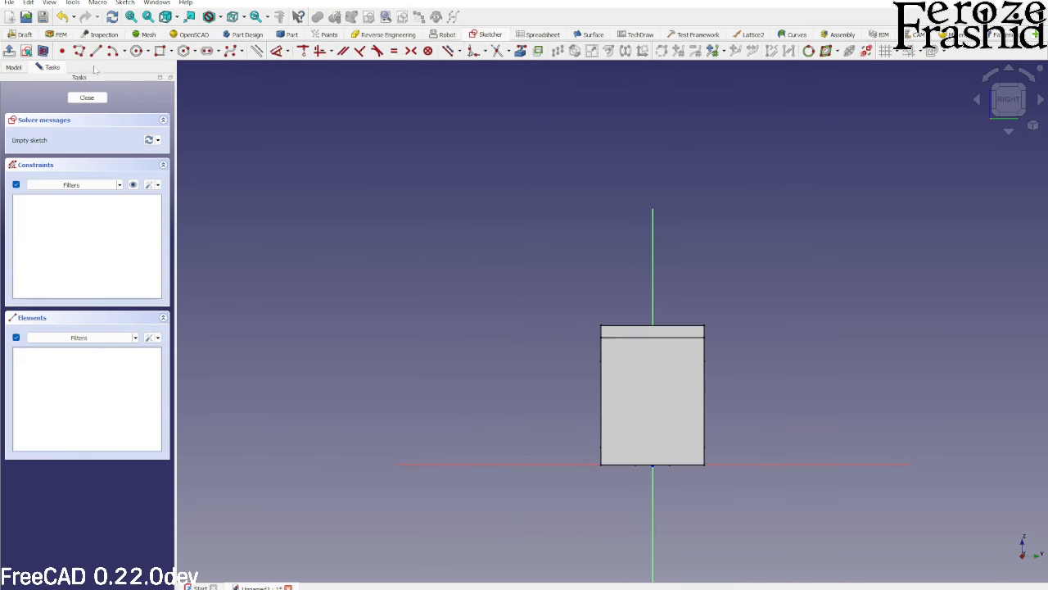
{"action": "left_click", "coordinate": [43, 51]}
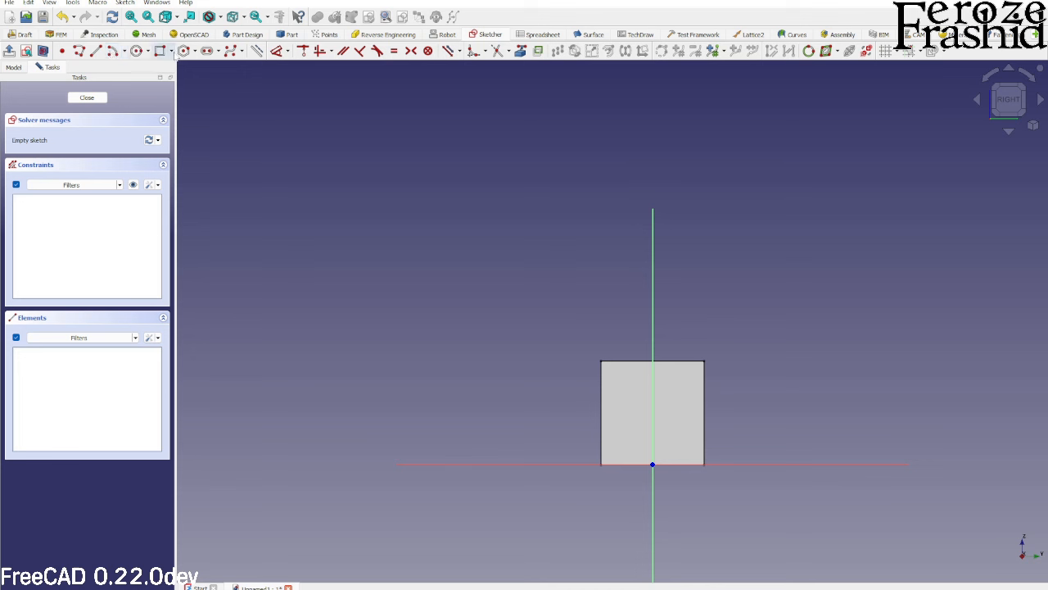
Draw a vertical slot of 15 mm radius centred on the vertical axis, its lower arc centre about 34 mm above the horizontal axis
{"action": "left_click", "coordinate": [206, 51]}
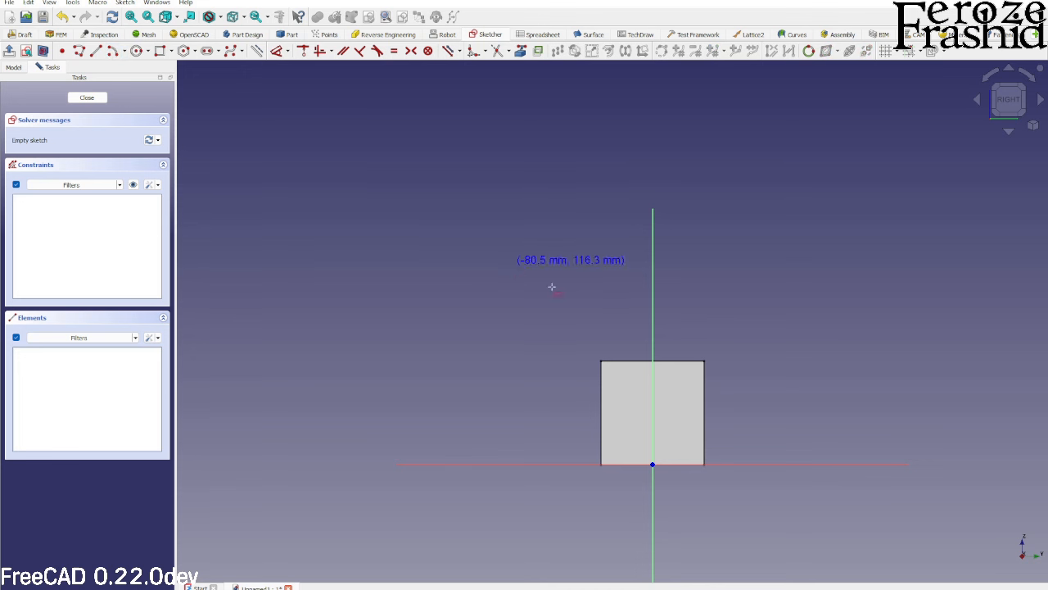
{"action": "left_click", "coordinate": [656, 406]}
{"action": "left_click", "coordinate": [657, 325]}
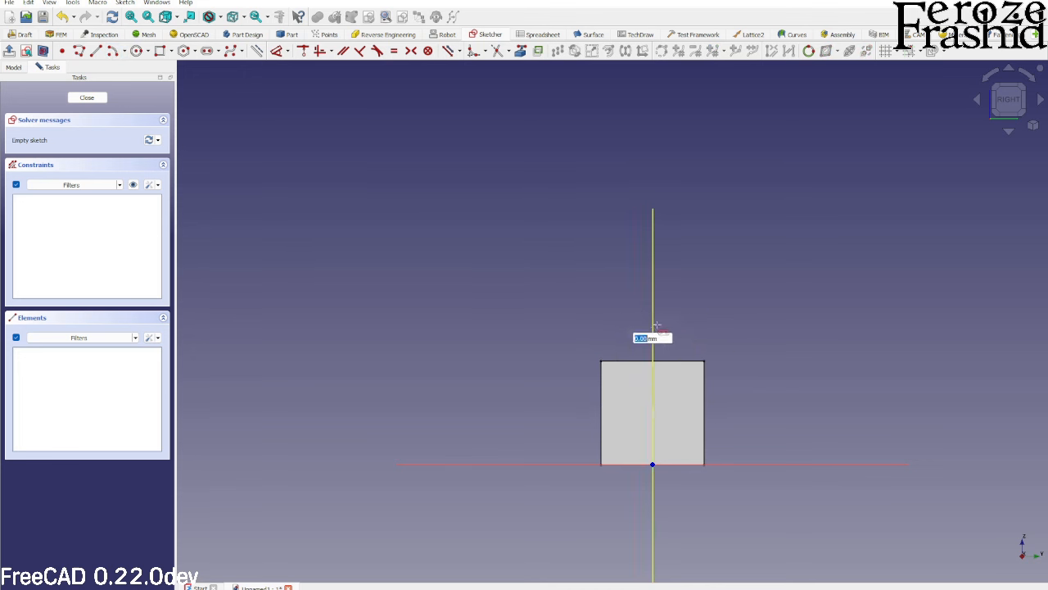
{"action": "type", "text": "15"}
{"action": "key", "text": "Return"}
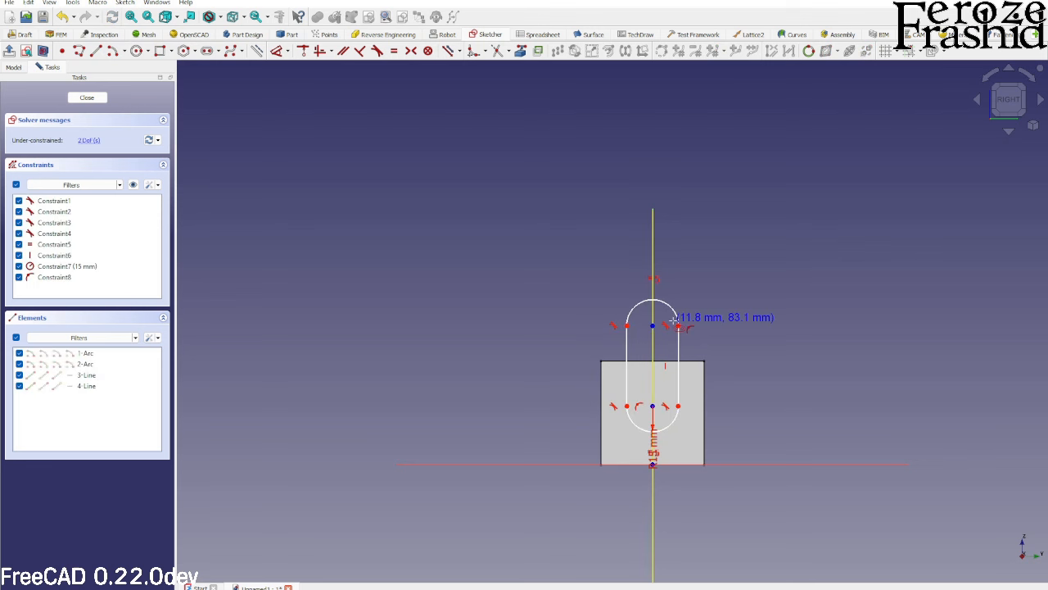
{"action": "right_click", "coordinate": [677, 318]}
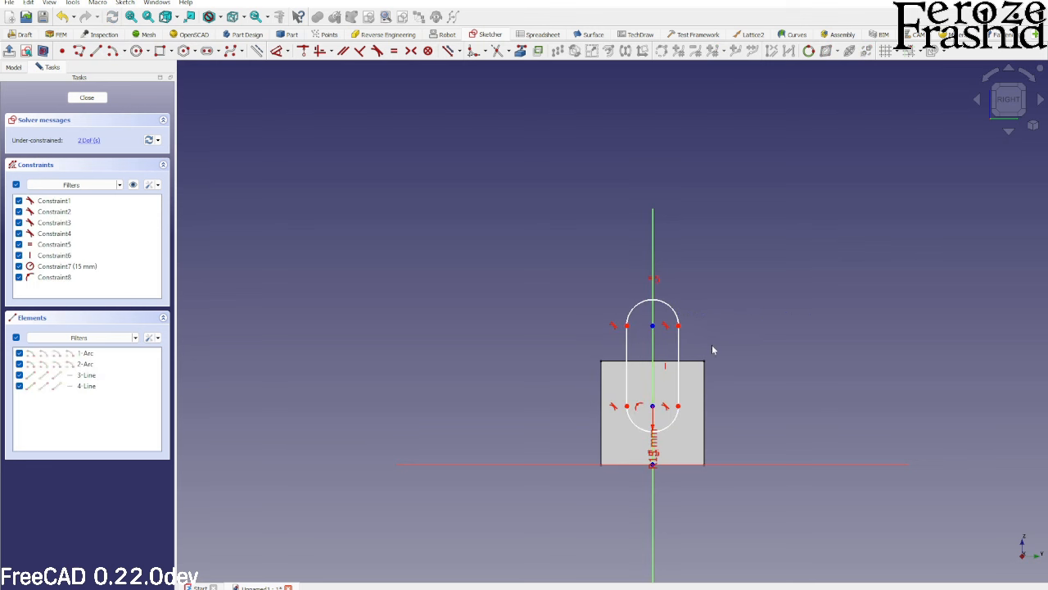
Constrain the vertical slot's lower arc centre to 30 mm above the horizontal axis
{"action": "left_click", "coordinate": [654, 407]}
{"action": "key", "text": "i"}
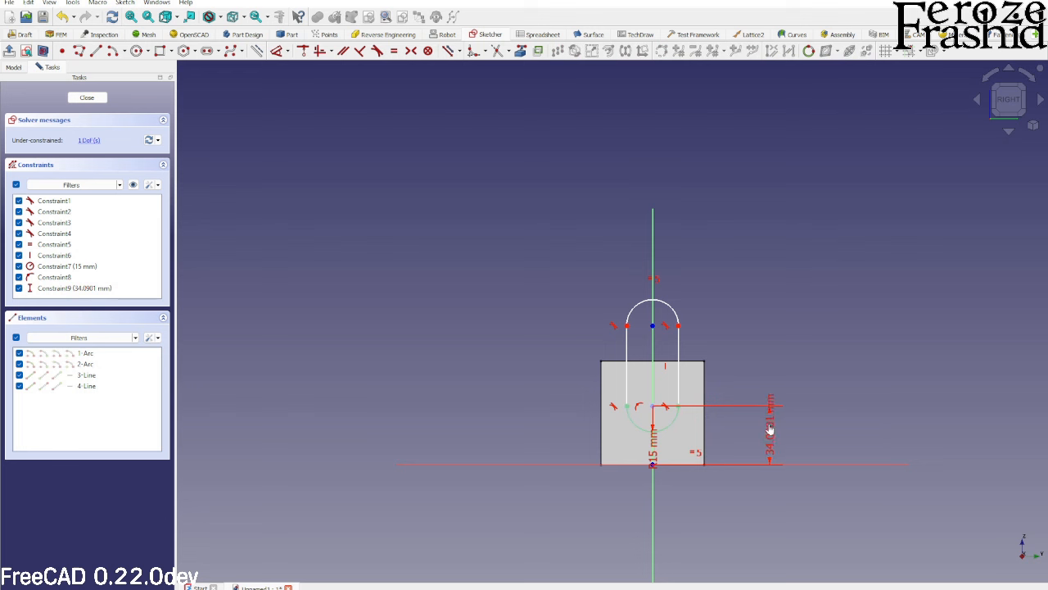
{"action": "left_click", "coordinate": [770, 426]}
{"action": "type", "text": "30"}
{"action": "key", "text": "Return"}
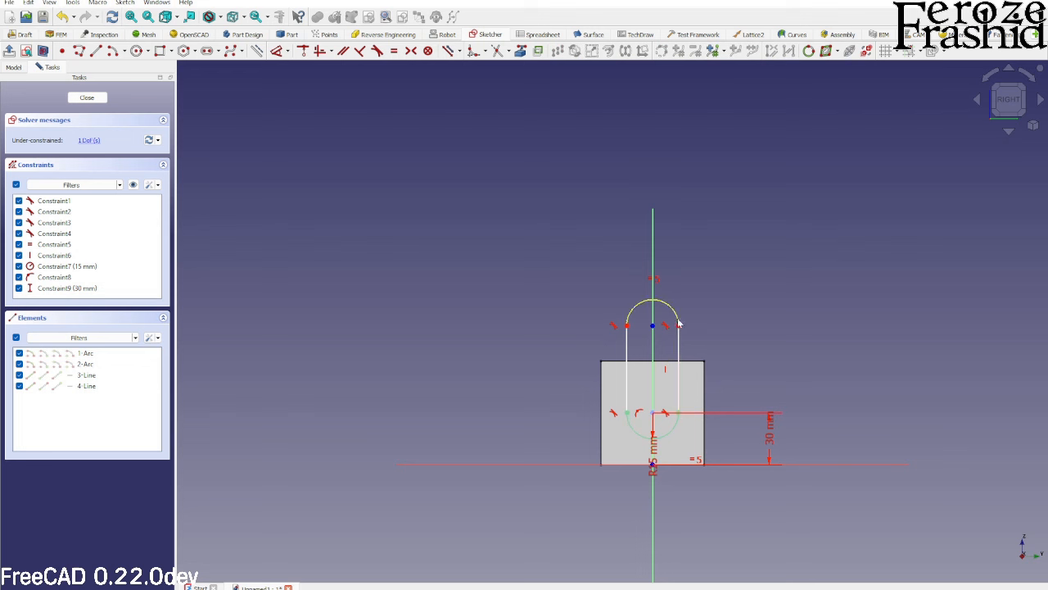
Constrain the vertical slot's straight side to 50 mm and close the sketch
{"action": "left_click", "coordinate": [678, 346]}
{"action": "type", "text": "i"}
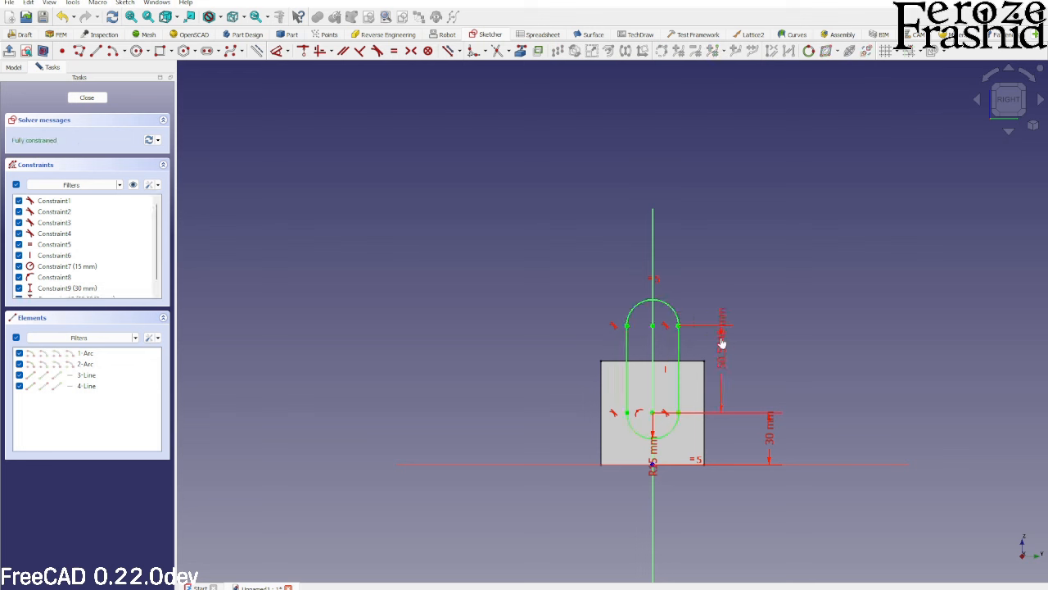
{"action": "type", "text": "0"}
{"action": "key", "text": "Return"}
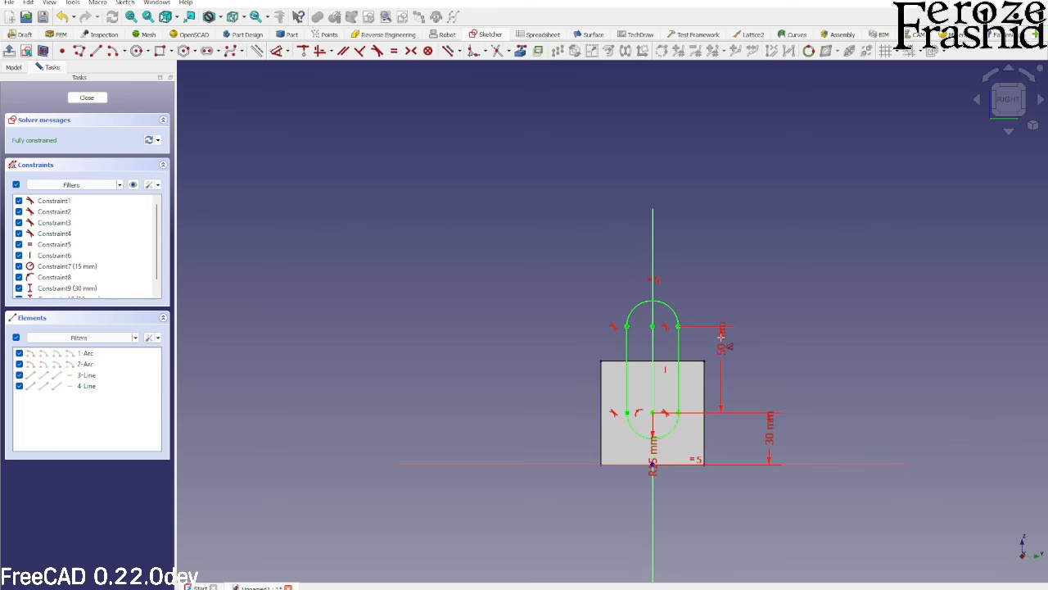
{"action": "left_click", "coordinate": [87, 97]}
Start a pocket from the vertical slot sketch and reverse its direction toward the upright wall
{"action": "mouse_move", "coordinate": [538, 281]}
{"action": "middle_mouse_down"}
{"action": "mouse_move", "coordinate": [715, 407]}
{"action": "mouse_move", "coordinate": [800, 404]}
{"action": "middle_mouse_up"}
{"action": "scroll", "coordinate": [801, 405], "scroll_direction": "down", "scroll_amount": 1}
{"action": "scroll", "coordinate": [287, 198], "scroll_direction": "up", "scroll_amount": 2}
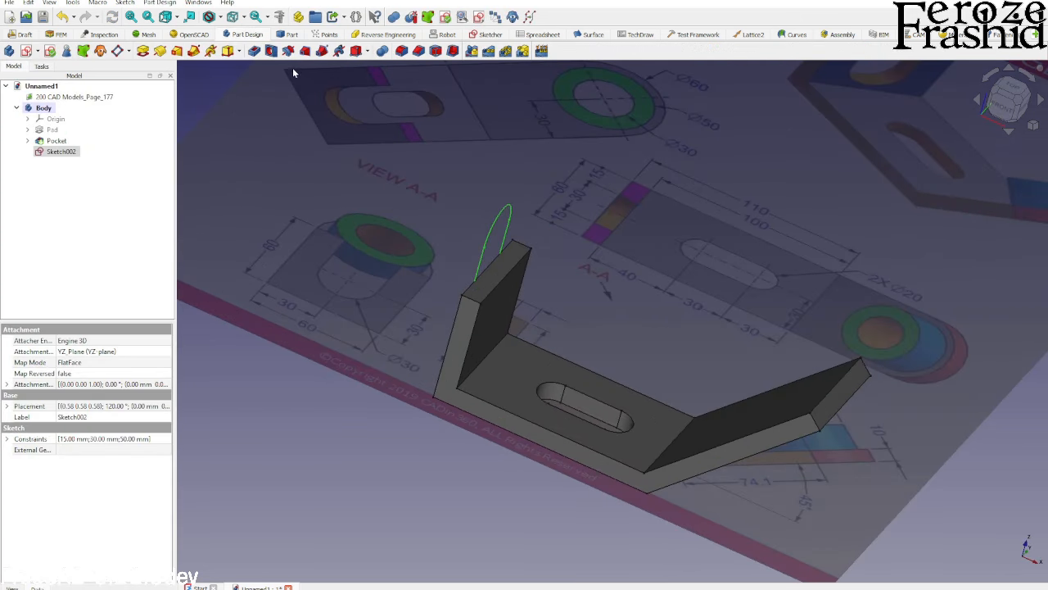
{"action": "left_click", "coordinate": [61, 151]}
{"action": "left_click", "coordinate": [255, 52]}
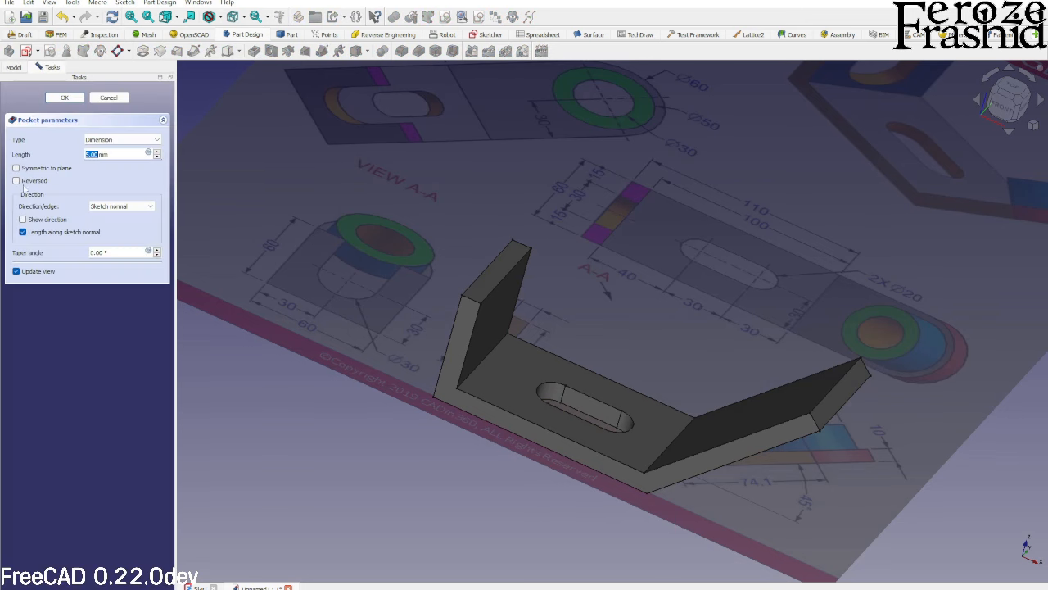
{"action": "left_click", "coordinate": [16, 181]}
{"action": "middle_click_drag", "start_coordinate": [434, 327], "coordinate": [472, 348]}
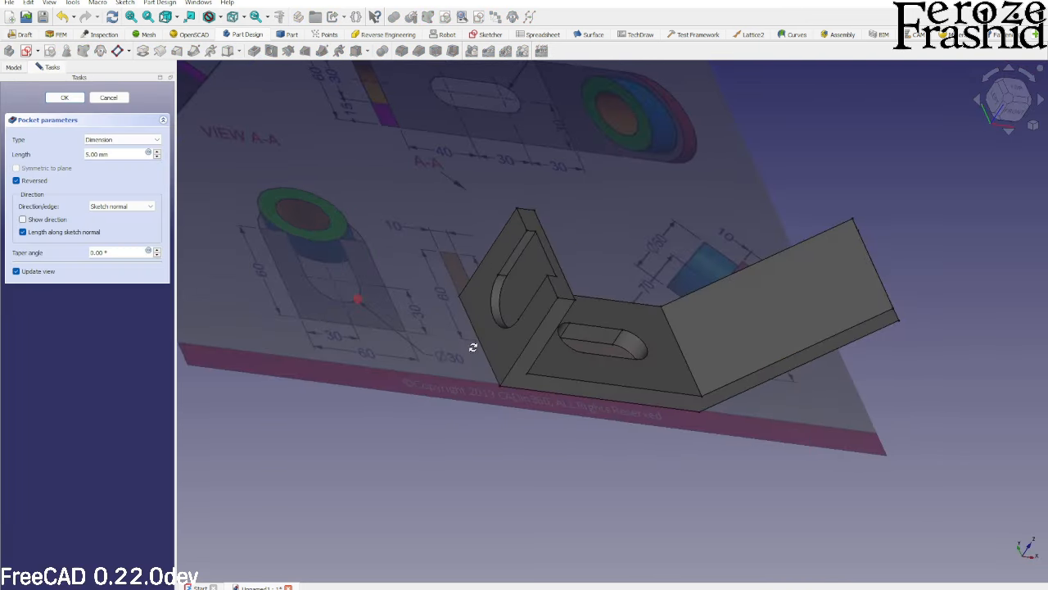
Try the Through all type for the reversed pocket
{"action": "left_click", "coordinate": [105, 141]}
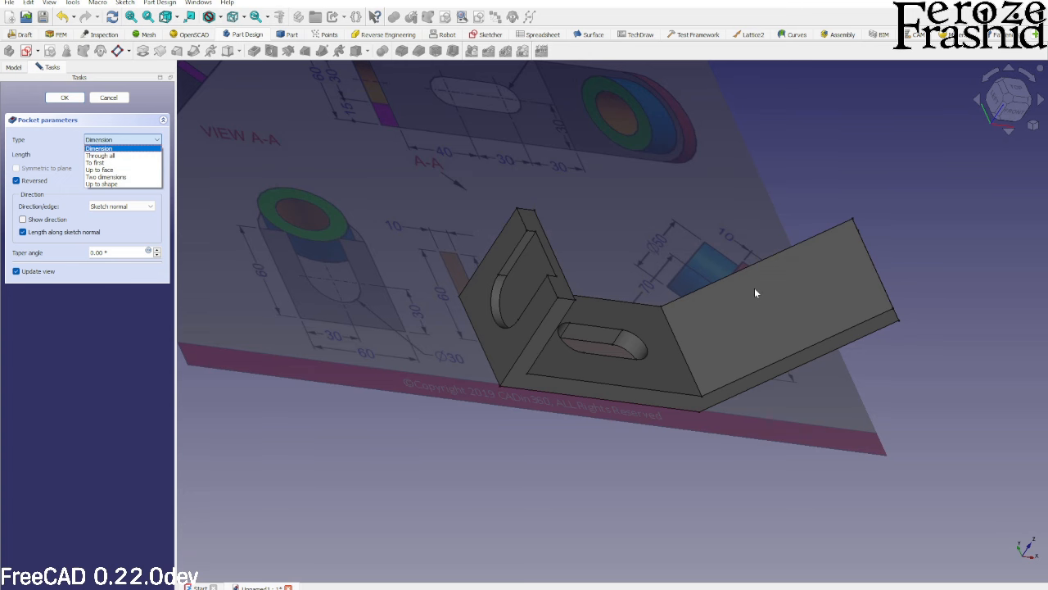
{"action": "left_click", "coordinate": [101, 155]}
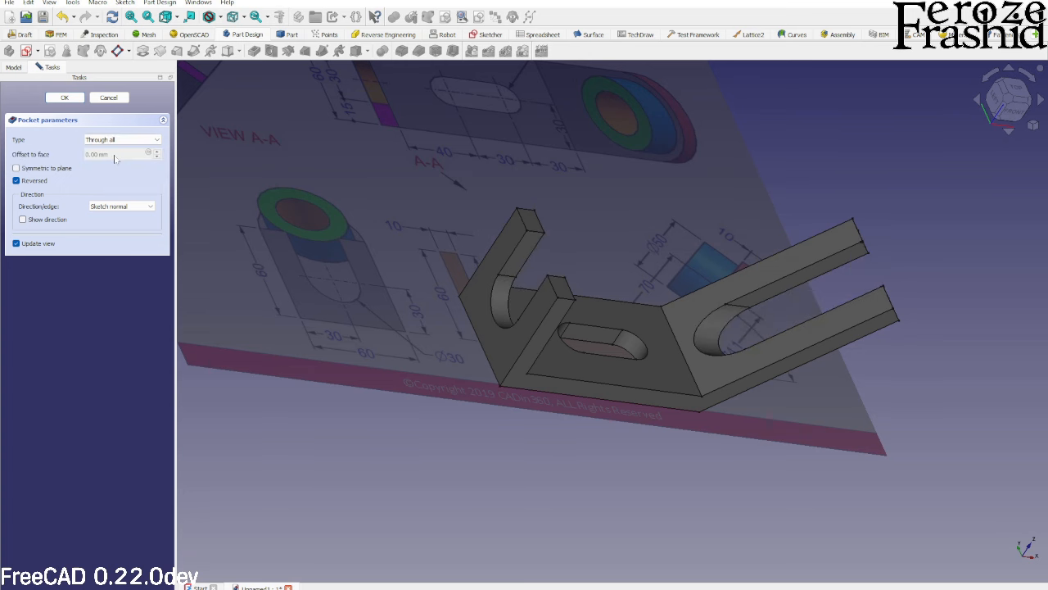
{"action": "middle_click_drag", "start_coordinate": [682, 317], "coordinate": [672, 336]}
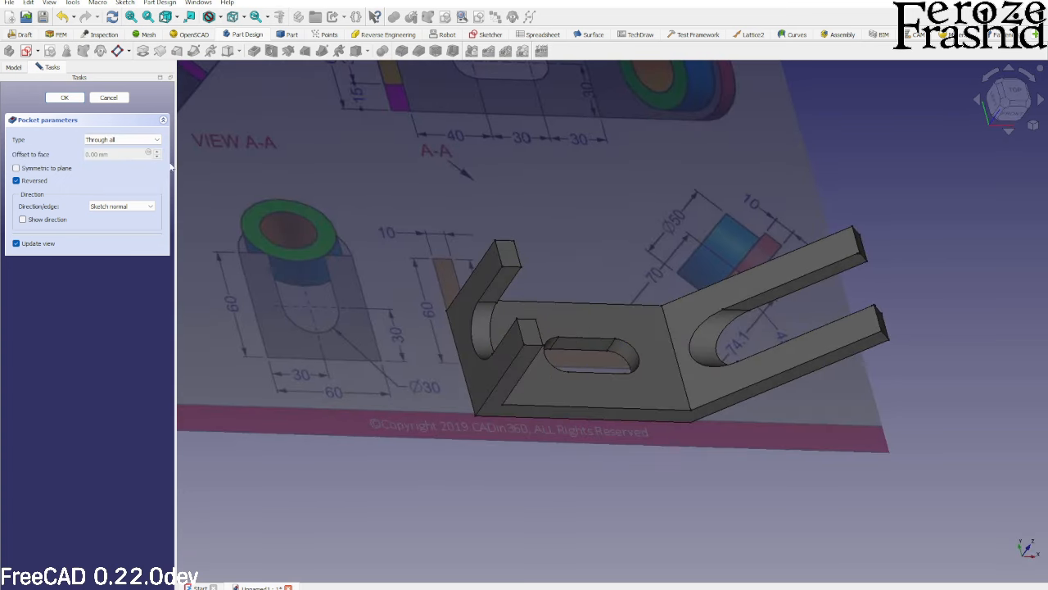
Set the pocket type to Dimension with a length of 15 mm and accept the pocket
{"action": "left_click", "coordinate": [124, 140]}
{"action": "left_click", "coordinate": [124, 148]}
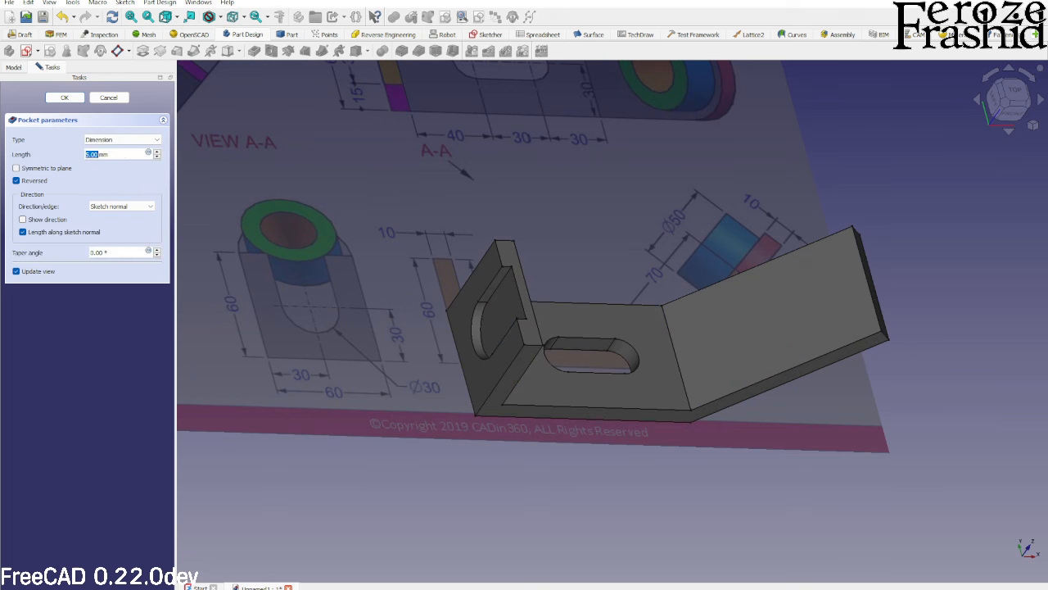
{"action": "type", "text": "1"}
{"action": "left_click", "coordinate": [64, 98]}
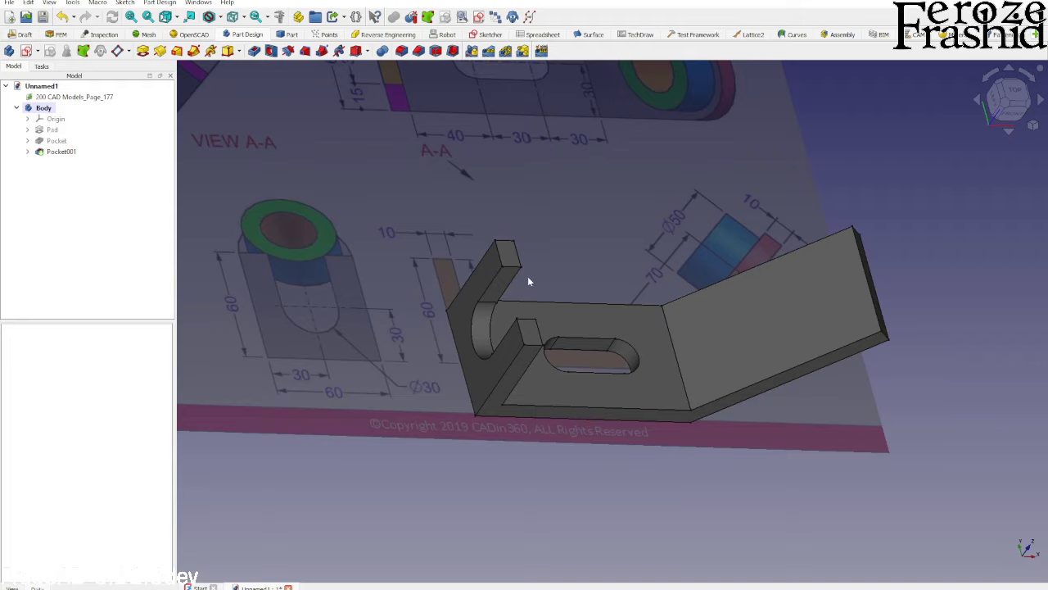
Create a new sketch on the inner face of the inclined wall
{"action": "middle_click_drag", "start_coordinate": [528, 276], "coordinate": [363, 308]}
{"action": "mouse_move", "coordinate": [524, 345]}
{"action": "middle_mouse_down"}
{"action": "mouse_move", "coordinate": [435, 368]}
{"action": "mouse_move", "coordinate": [510, 351]}
{"action": "middle_mouse_up"}
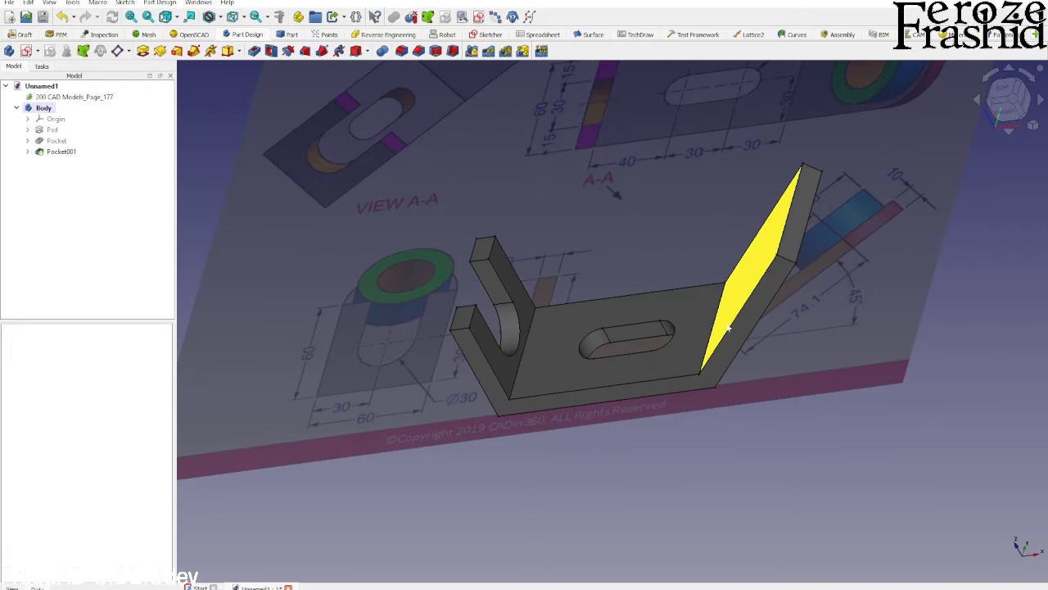
{"action": "middle_click_drag", "start_coordinate": [712, 378], "coordinate": [730, 421]}
{"action": "middle_click_drag", "start_coordinate": [676, 362], "coordinate": [676, 305]}
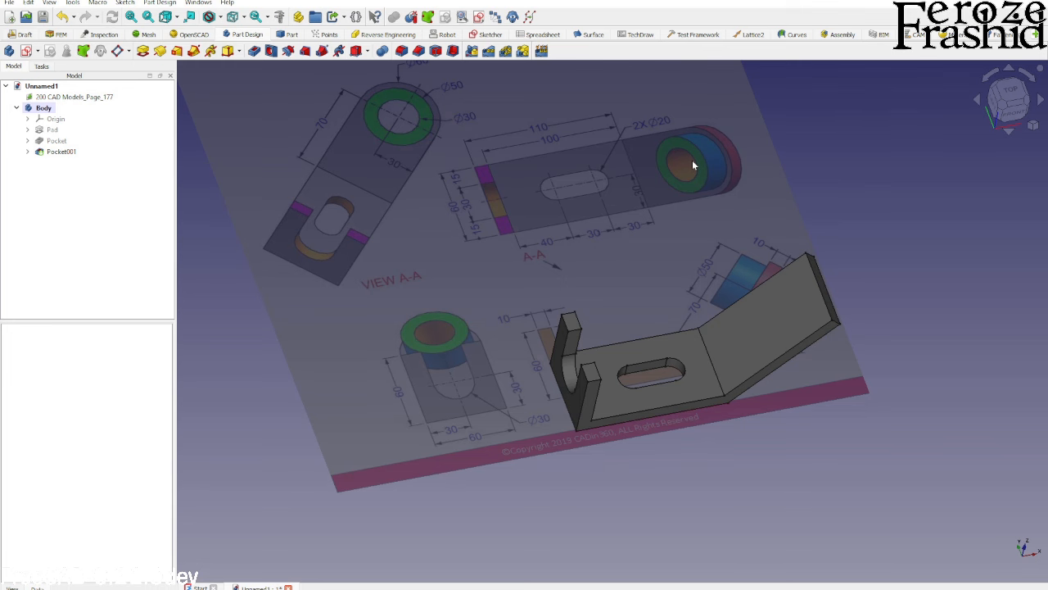
{"action": "middle_click_drag", "start_coordinate": [718, 298], "coordinate": [750, 328]}
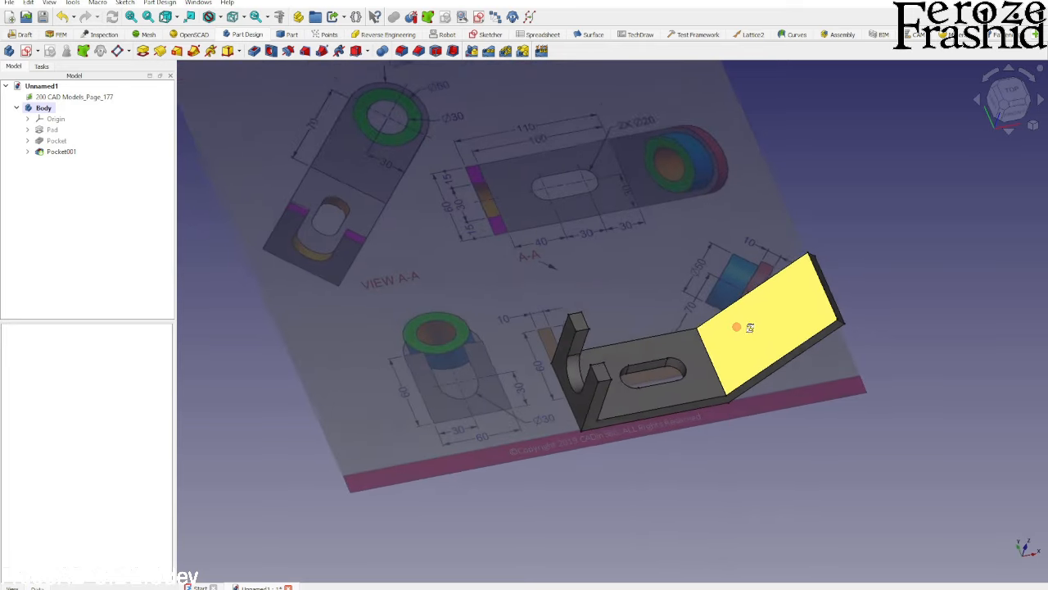
{"action": "scroll", "coordinate": [788, 320], "scroll_direction": "up", "scroll_amount": 1}
{"action": "scroll", "coordinate": [788, 320], "scroll_direction": "up", "scroll_amount": 1}
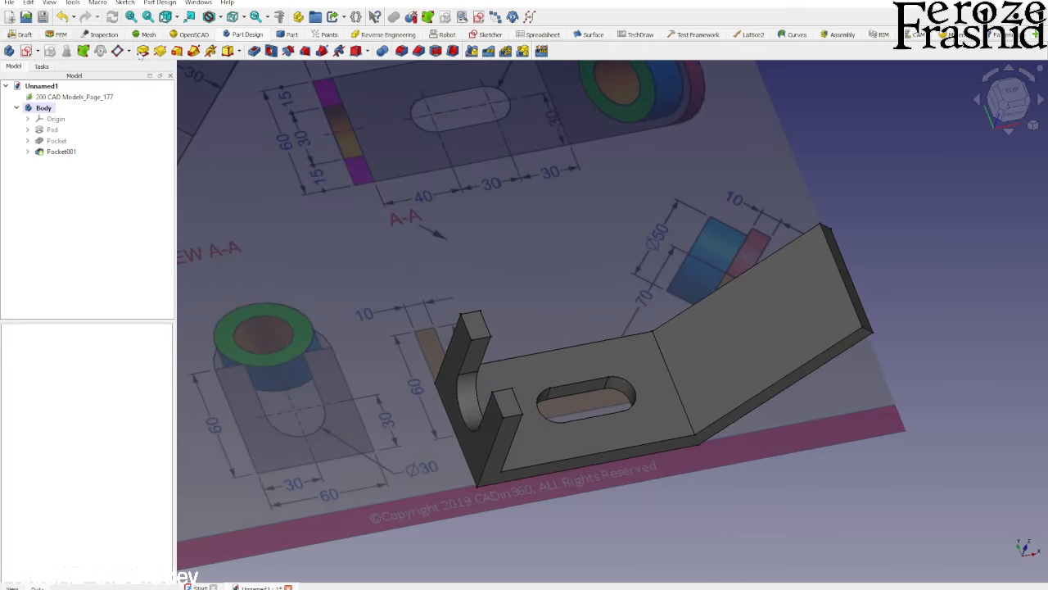
{"action": "middle_click_drag", "start_coordinate": [892, 388], "coordinate": [917, 366]}
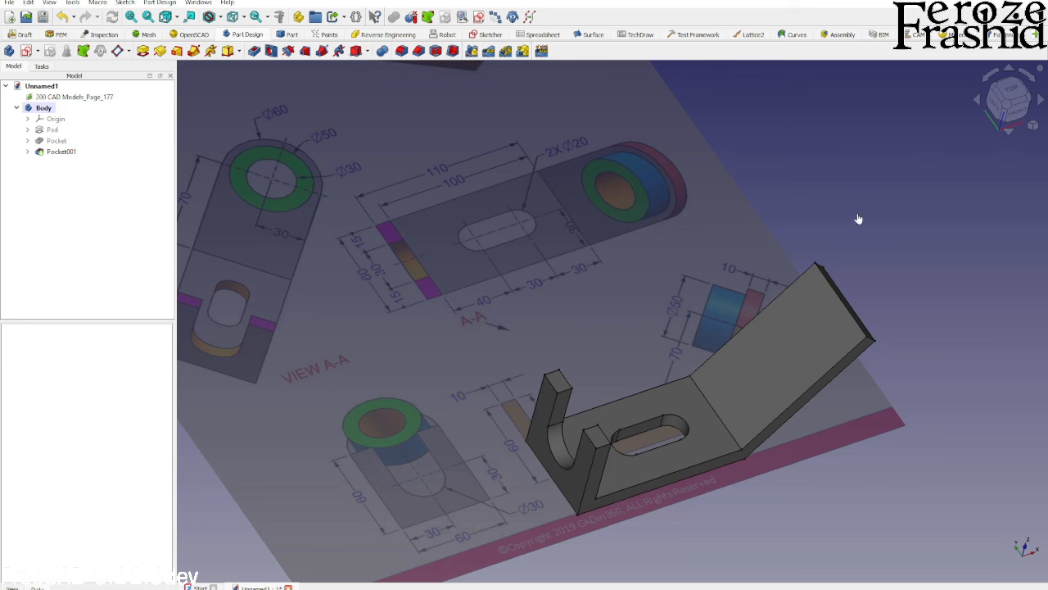
{"action": "left_click", "coordinate": [794, 357]}
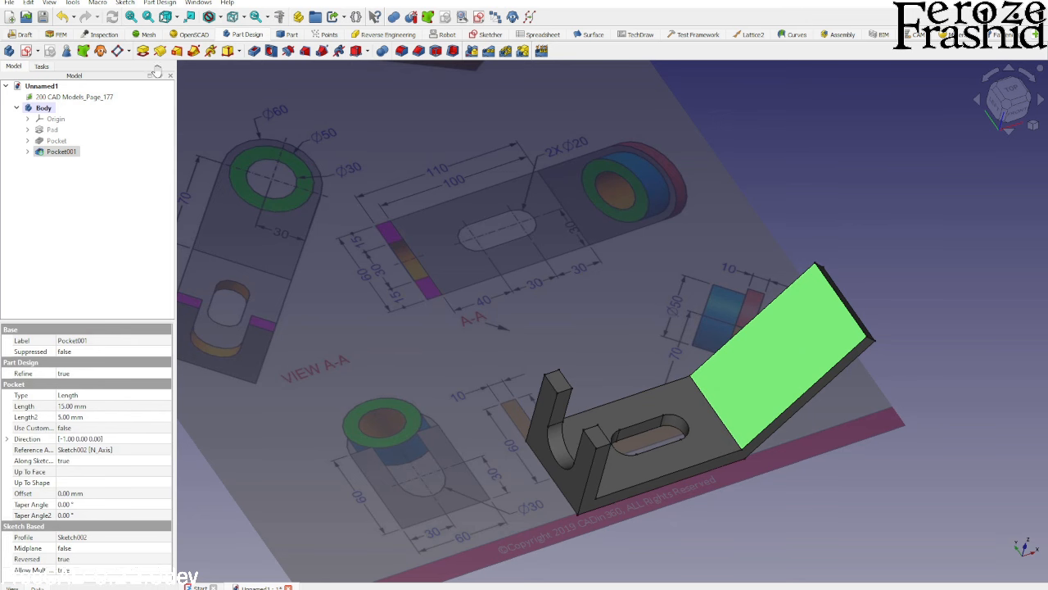
{"action": "left_click", "coordinate": [26, 51]}
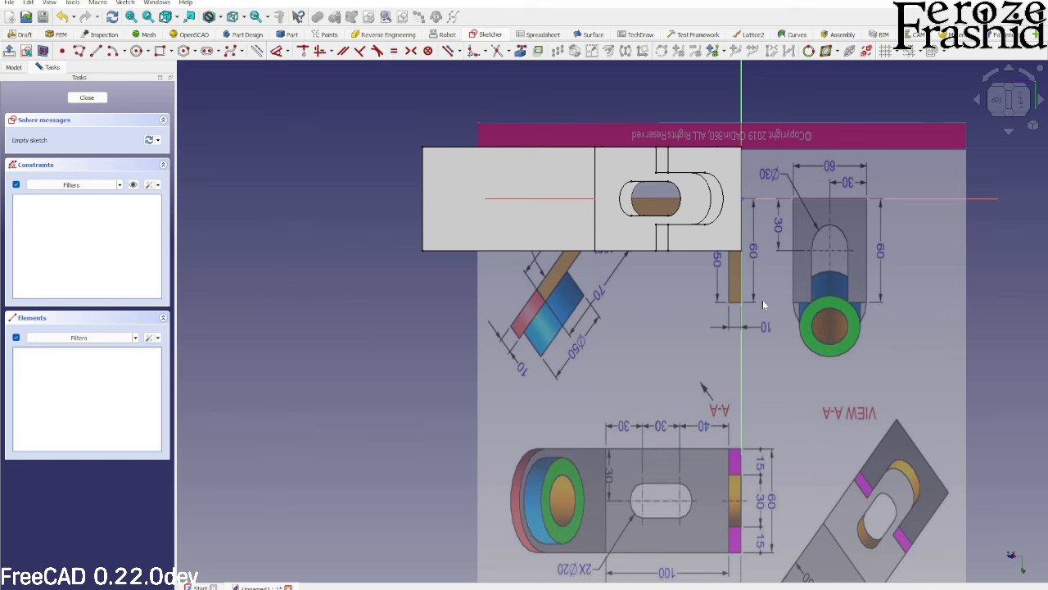
Draw two concentric circles on the inclined wall's face, centred on the sketch's horizontal axis near the free end
{"action": "left_click", "coordinate": [136, 50]}
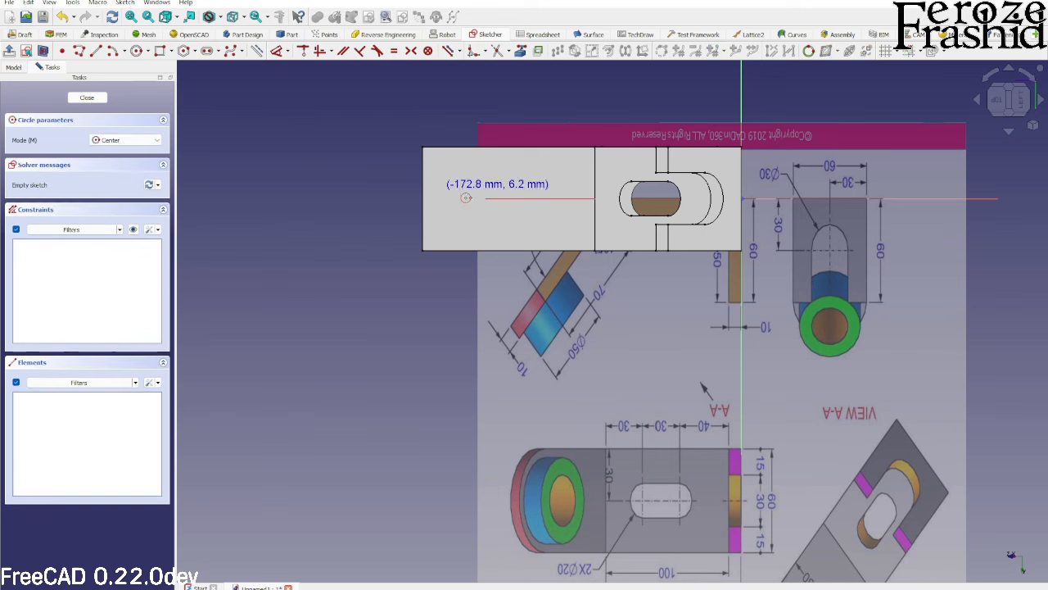
{"action": "left_click", "coordinate": [483, 198]}
{"action": "left_click", "coordinate": [485, 175]}
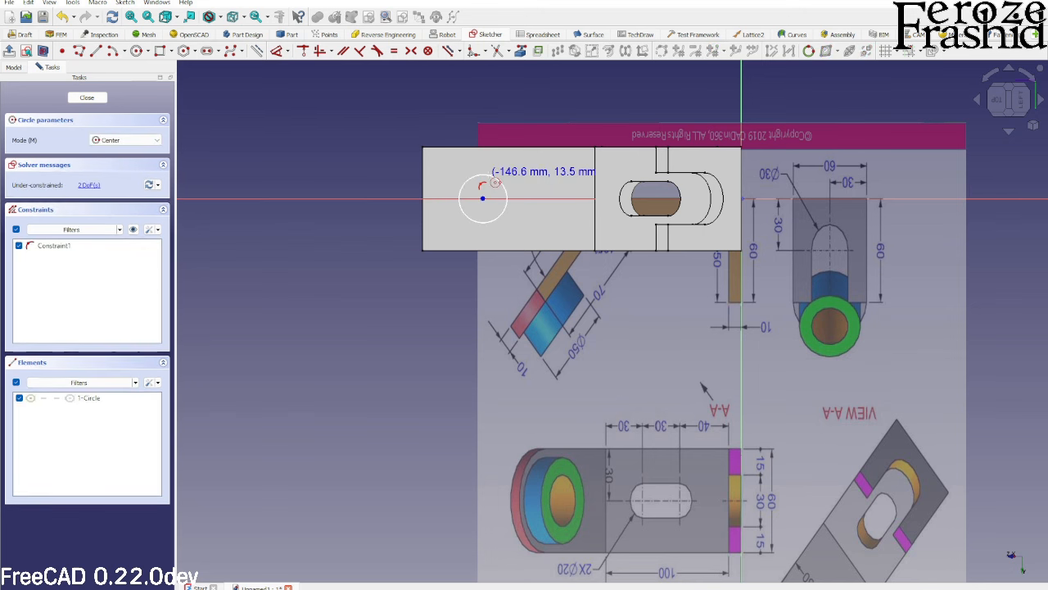
{"action": "left_click", "coordinate": [483, 198]}
{"action": "left_click", "coordinate": [507, 170]}
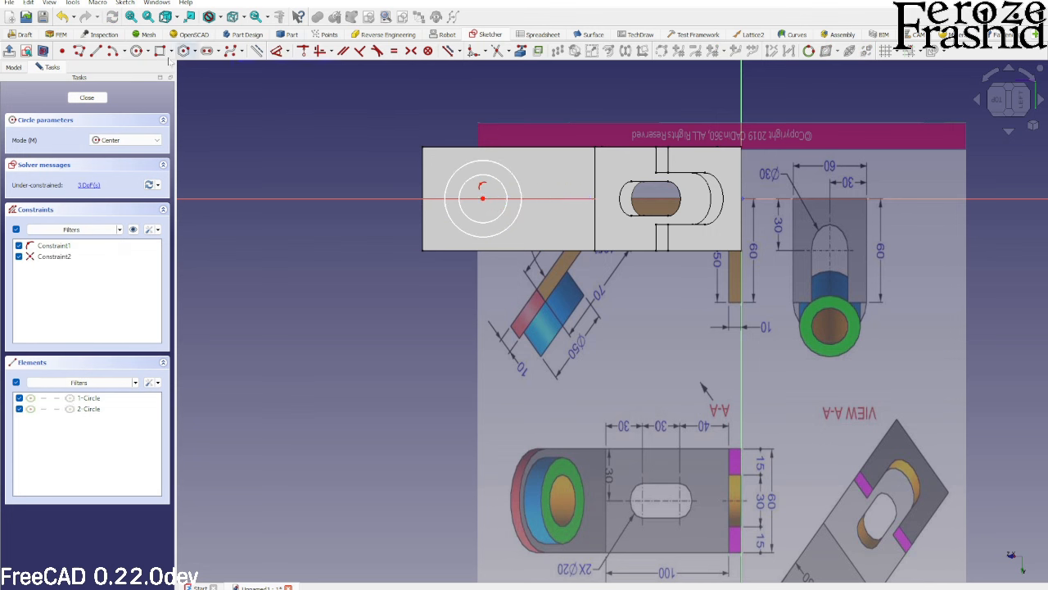
Draw two quarter arcs around the circles' centre, meeting on the horizontal axis to form a half circle facing the wall's free end
{"action": "left_click", "coordinate": [121, 52]}
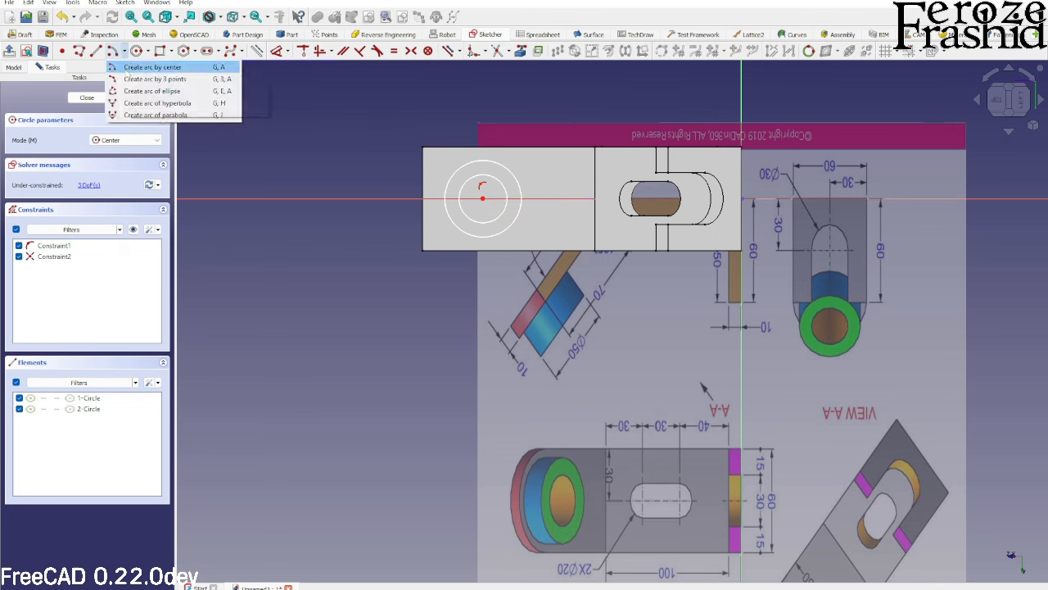
{"action": "left_click", "coordinate": [151, 71]}
{"action": "left_click", "coordinate": [483, 198]}
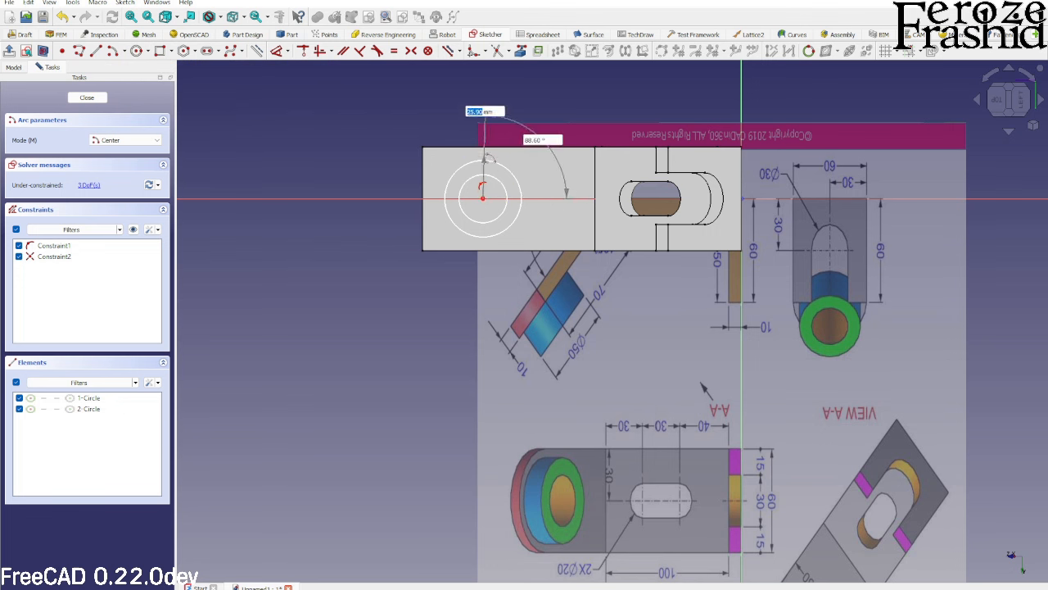
{"action": "left_click", "coordinate": [483, 148]}
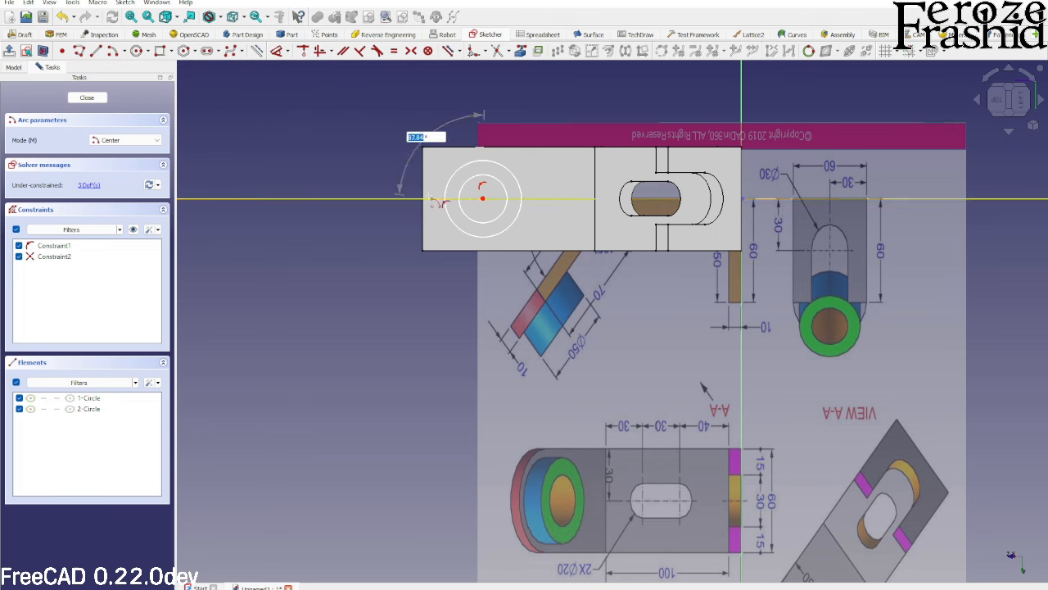
{"action": "left_click", "coordinate": [432, 196]}
{"action": "left_click", "coordinate": [483, 197]}
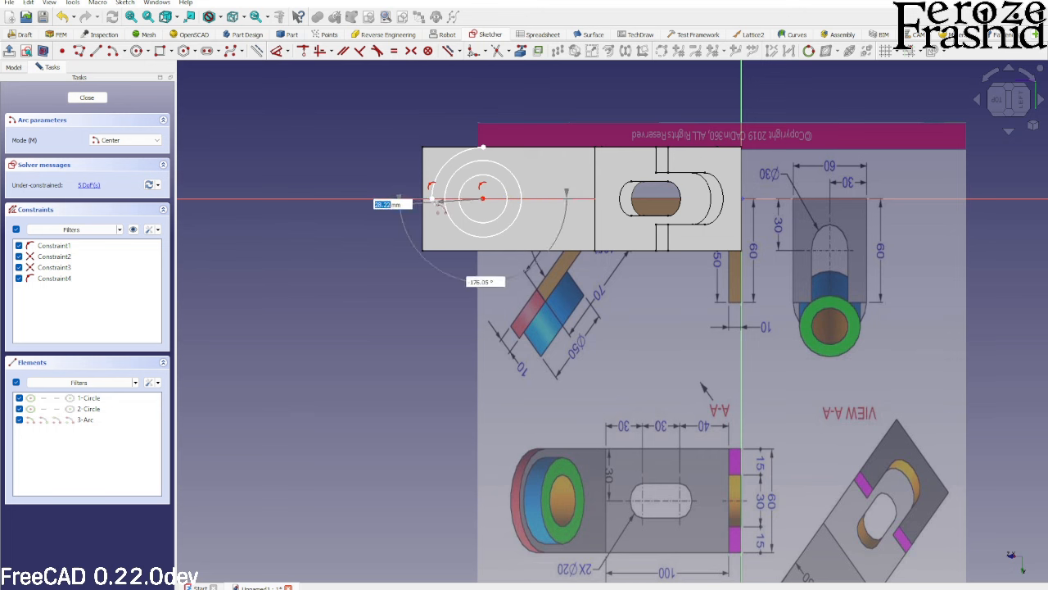
{"action": "left_click", "coordinate": [483, 250]}
{"action": "right_click", "coordinate": [528, 303]}
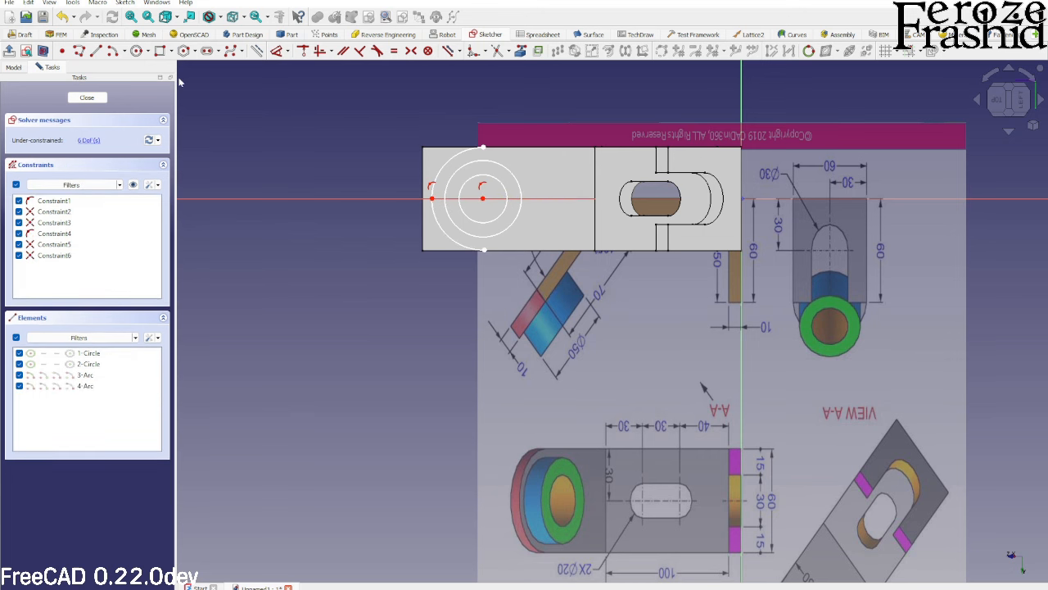
Draw a three-segment polyline from one open arc end, out past the wall's free end, and back to the other arc end
{"action": "left_click", "coordinate": [78, 51]}
{"action": "left_click", "coordinate": [80, 56]}
{"action": "left_click", "coordinate": [483, 148]}
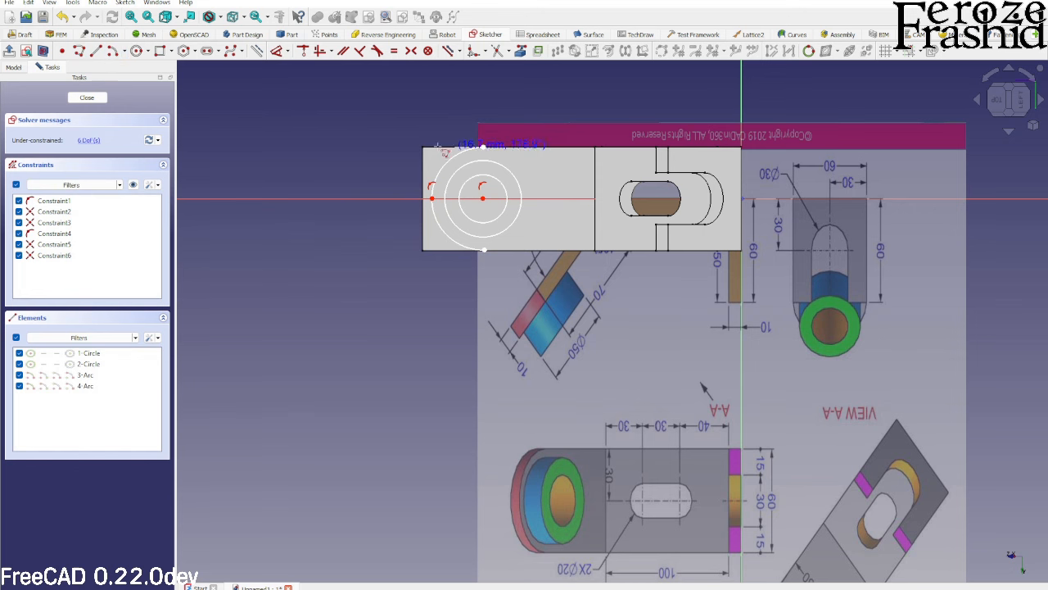
{"action": "left_click", "coordinate": [382, 147]}
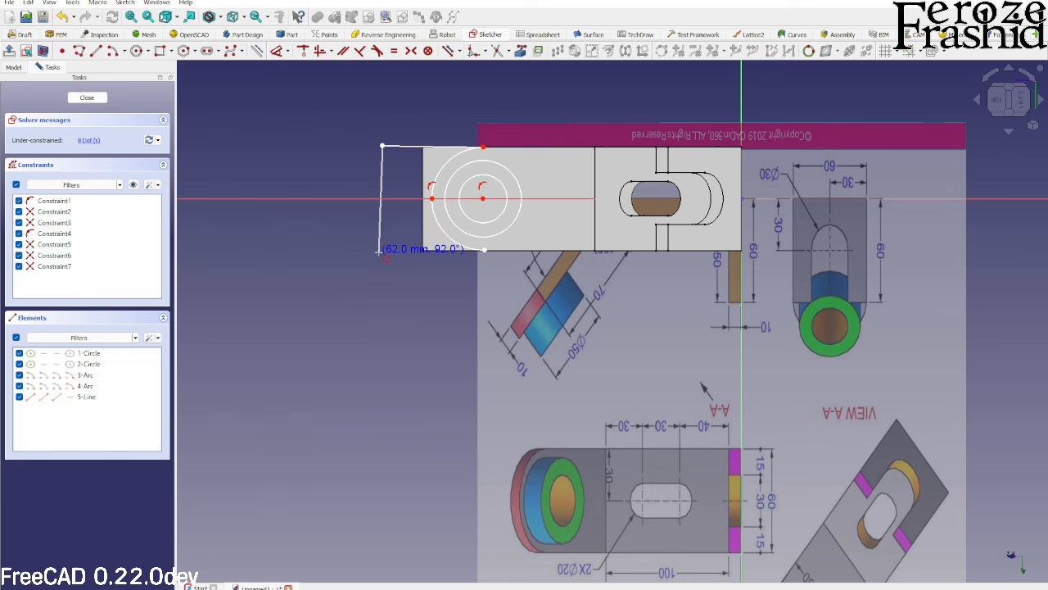
{"action": "left_click", "coordinate": [378, 253]}
{"action": "left_click", "coordinate": [484, 250]}
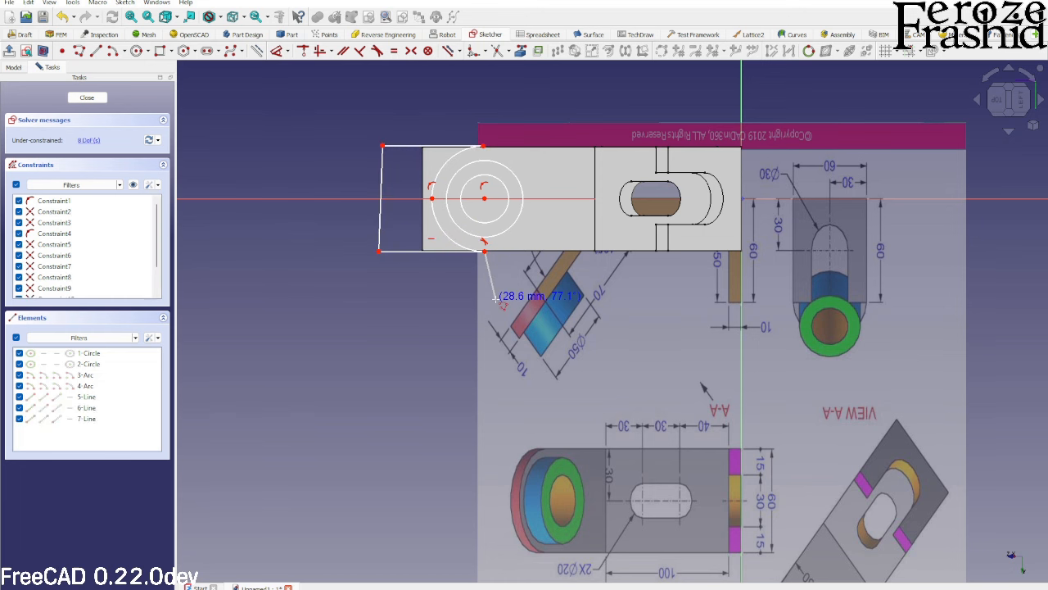
Constrain the polyline's middle segment beyond the wall's free end to be vertical
{"action": "scroll", "coordinate": [453, 282], "scroll_direction": "up", "scroll_amount": 2}
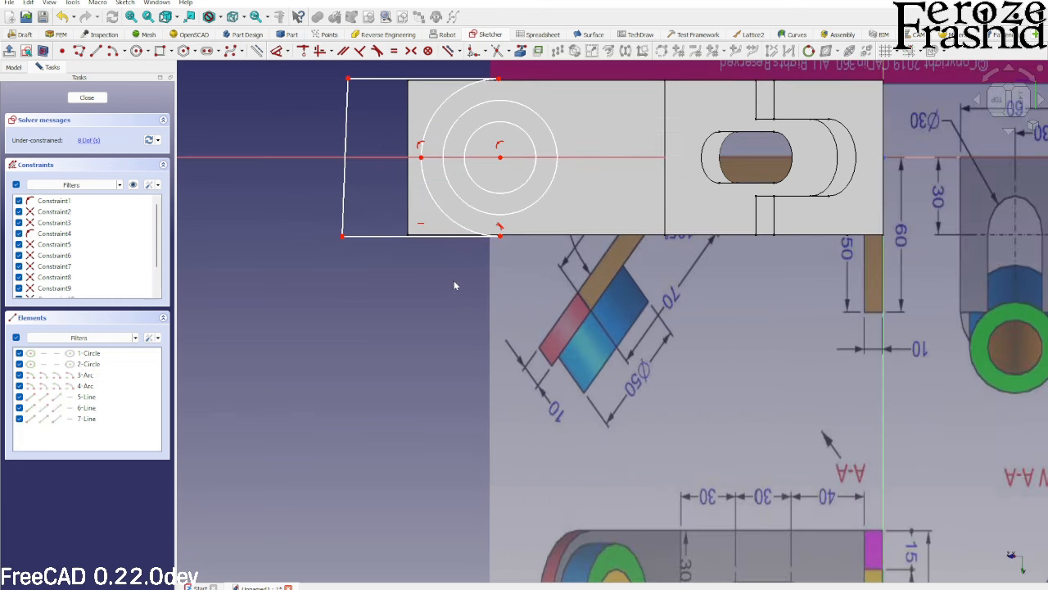
{"action": "left_click", "coordinate": [344, 215]}
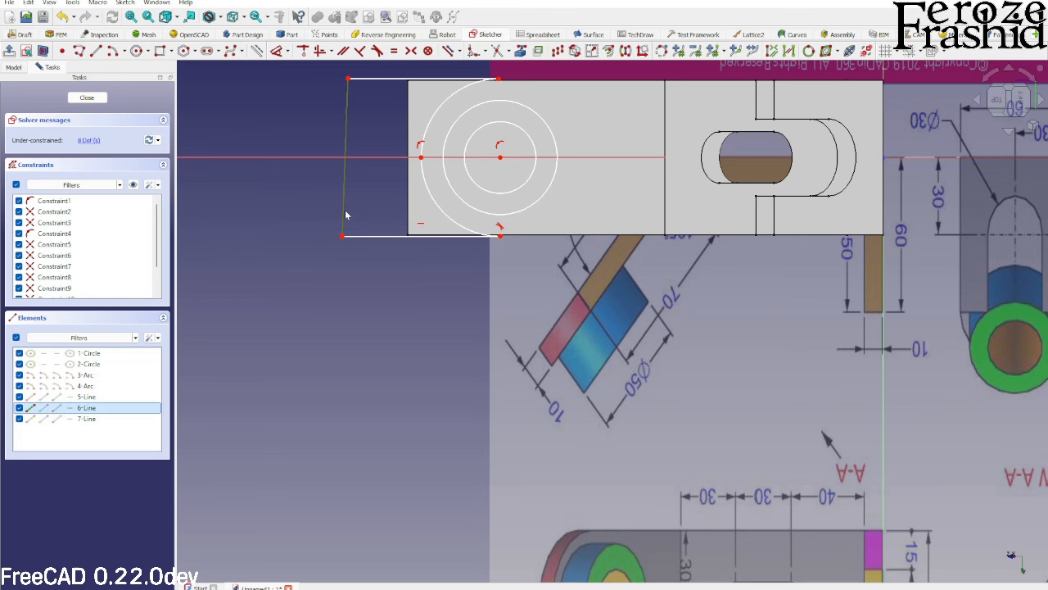
{"action": "key", "text": "v"}
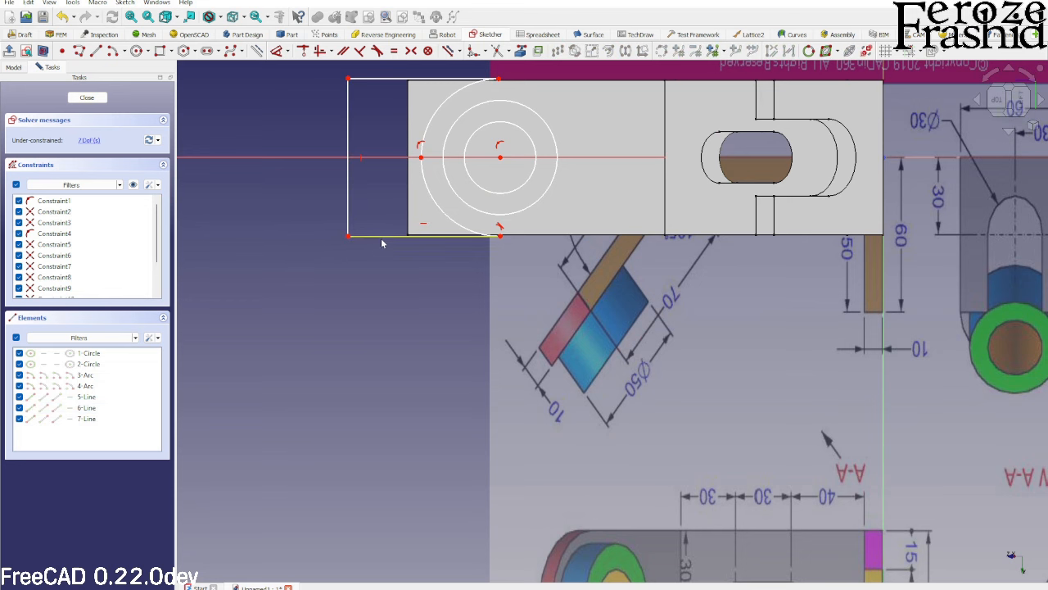
Project the inclined wall's two long edges into the sketch as external geometry
{"action": "scroll", "coordinate": [381, 238], "scroll_direction": "down", "scroll_amount": 3}
{"action": "scroll", "coordinate": [495, 231], "scroll_direction": "up", "scroll_amount": 2}
{"action": "scroll", "coordinate": [504, 300], "scroll_direction": "down", "scroll_amount": 1}
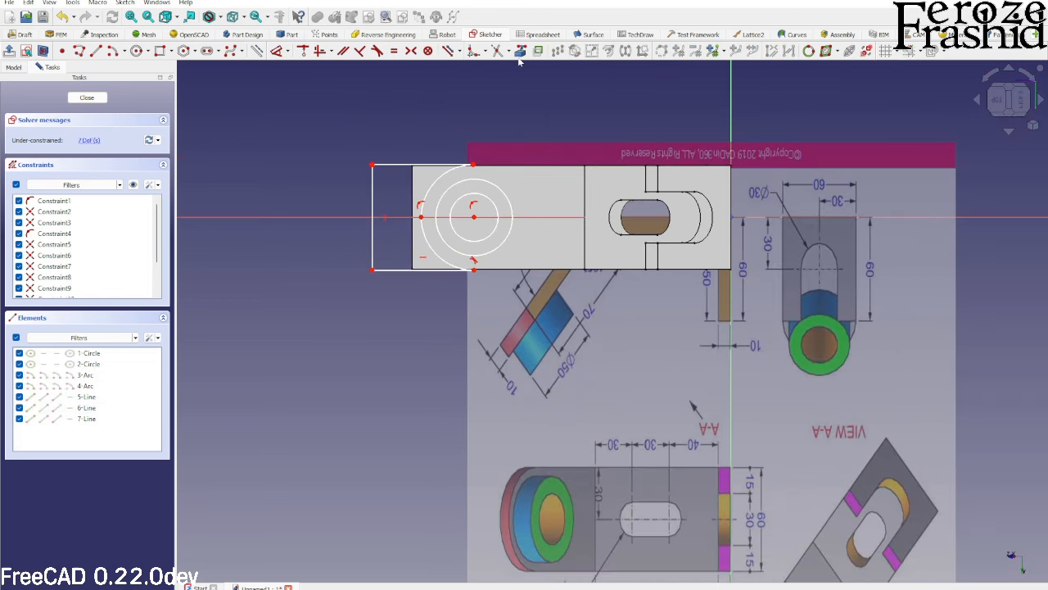
{"action": "left_click", "coordinate": [524, 166]}
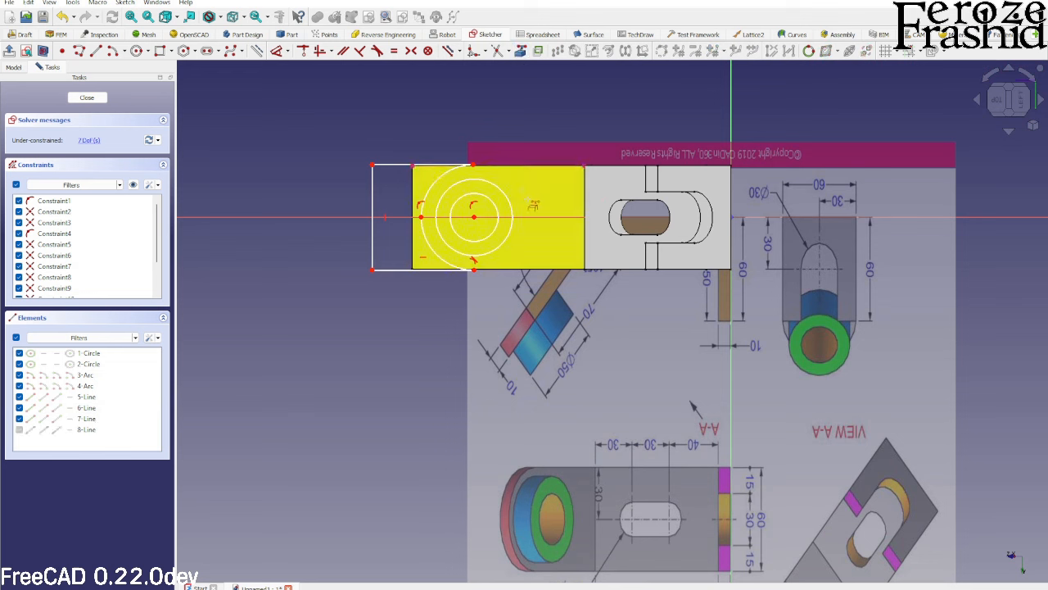
{"action": "left_click", "coordinate": [521, 269]}
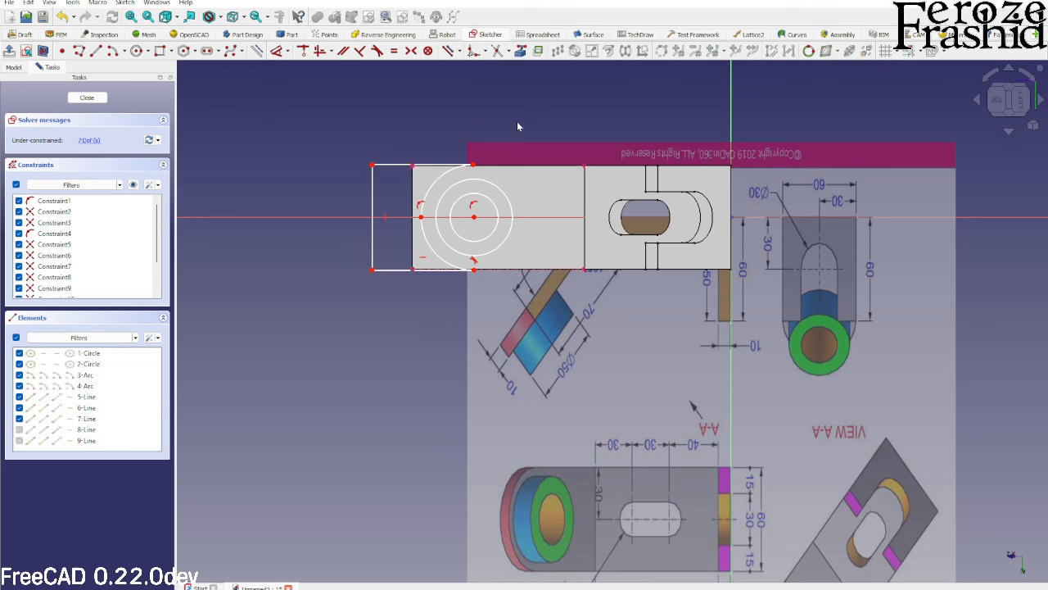
Constrain the two open arc ends onto the projected long edges of the inclined wall
{"action": "left_click", "coordinate": [475, 166]}
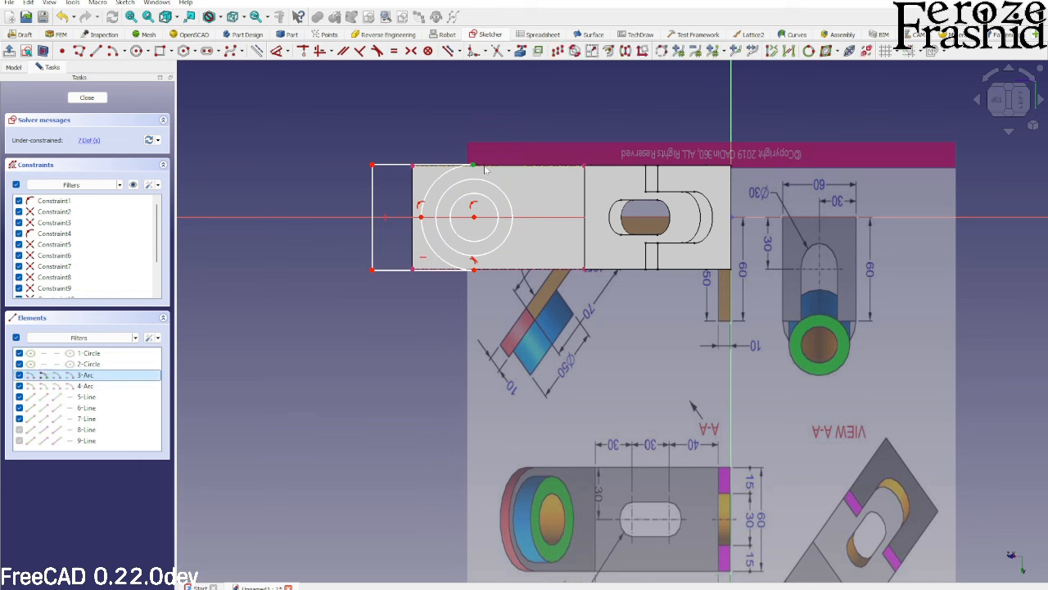
{"action": "left_click", "coordinate": [484, 167]}
{"action": "key", "text": "c"}
{"action": "left_click", "coordinate": [475, 270]}
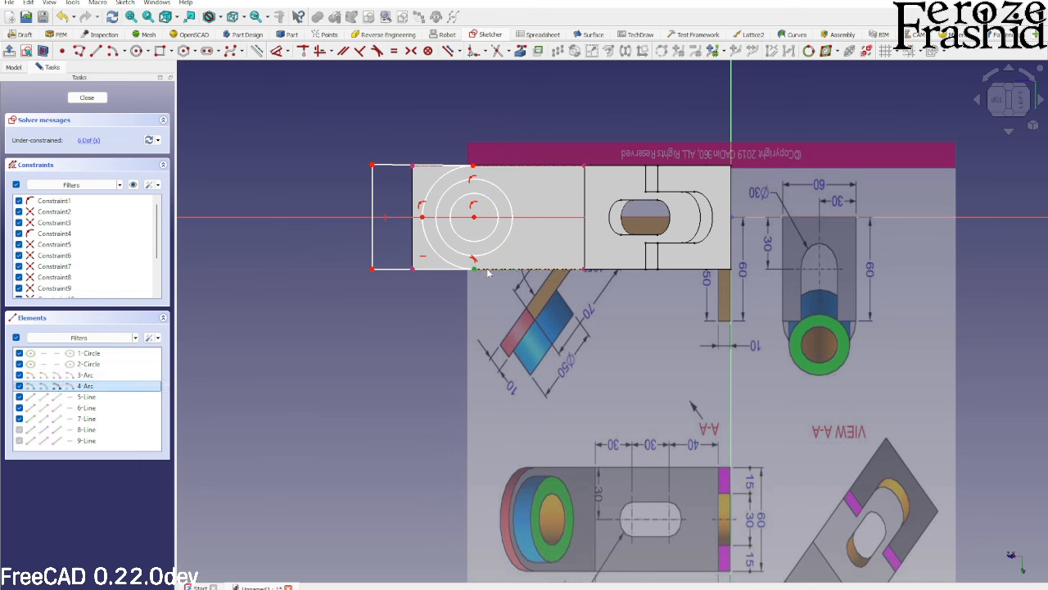
{"action": "left_click", "coordinate": [496, 271]}
{"action": "key", "text": "c"}
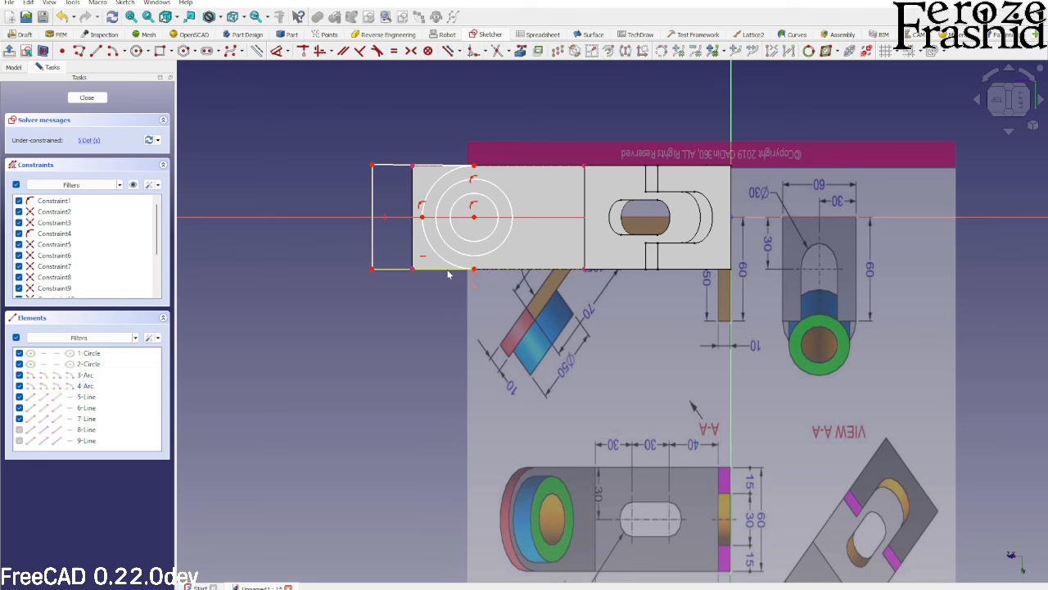
Constrain the polyline's upper long segment to be horizontal and set its length to 60 mm
{"action": "left_click", "coordinate": [401, 167]}
{"action": "key", "text": "h"}
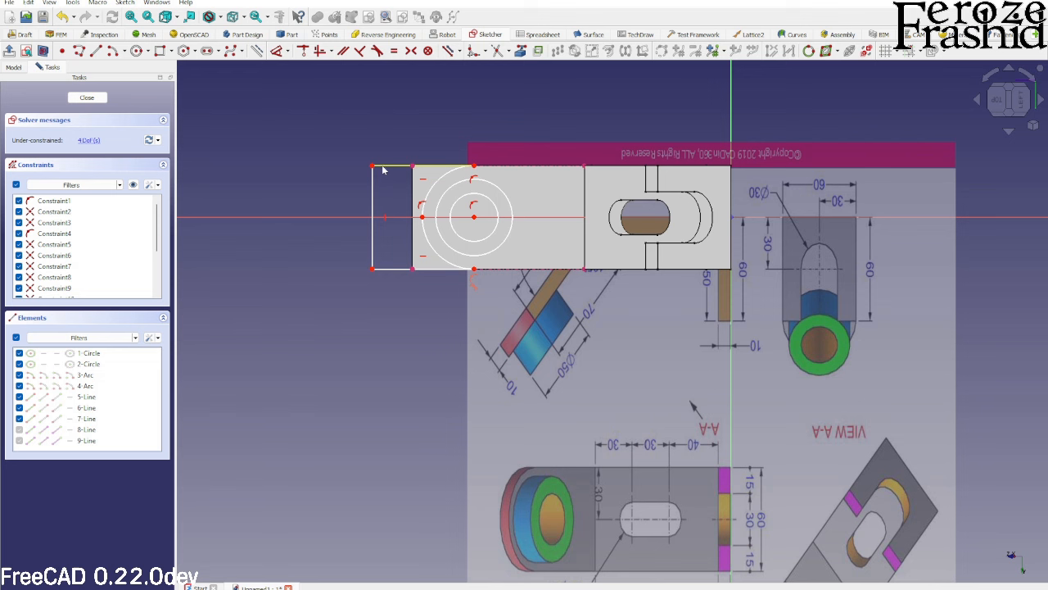
{"action": "mouse_move", "coordinate": [383, 167]}
{"action": "left_mouse_down"}
{"action": "mouse_move", "coordinate": [391, 149]}
{"action": "mouse_move", "coordinate": [385, 169]}
{"action": "left_mouse_up"}
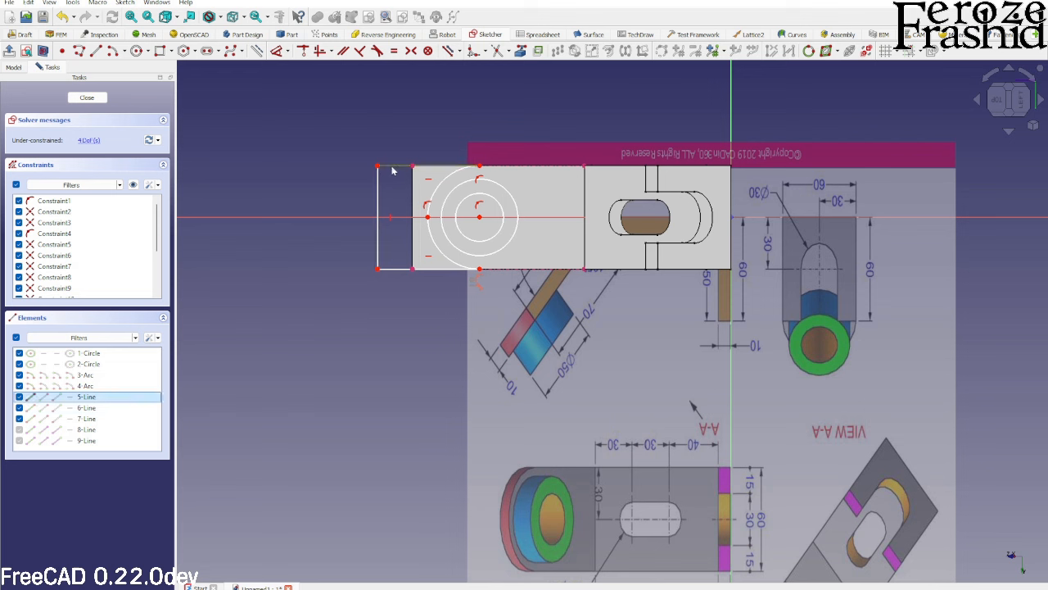
{"action": "key", "text": "d"}
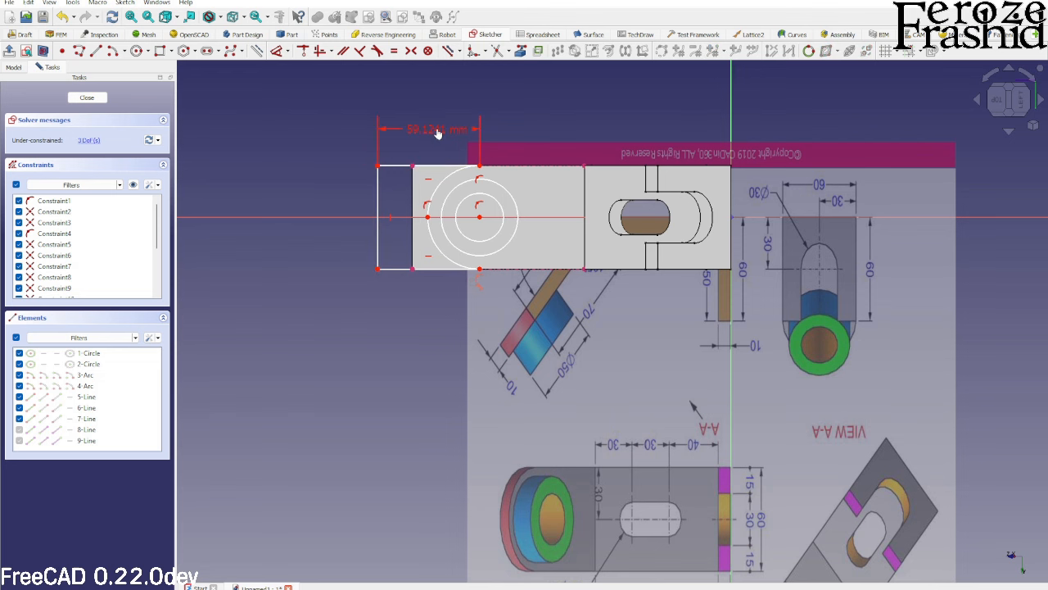
{"action": "left_click", "coordinate": [432, 129]}
{"action": "type", "text": "60"}
{"action": "key", "text": "Return"}
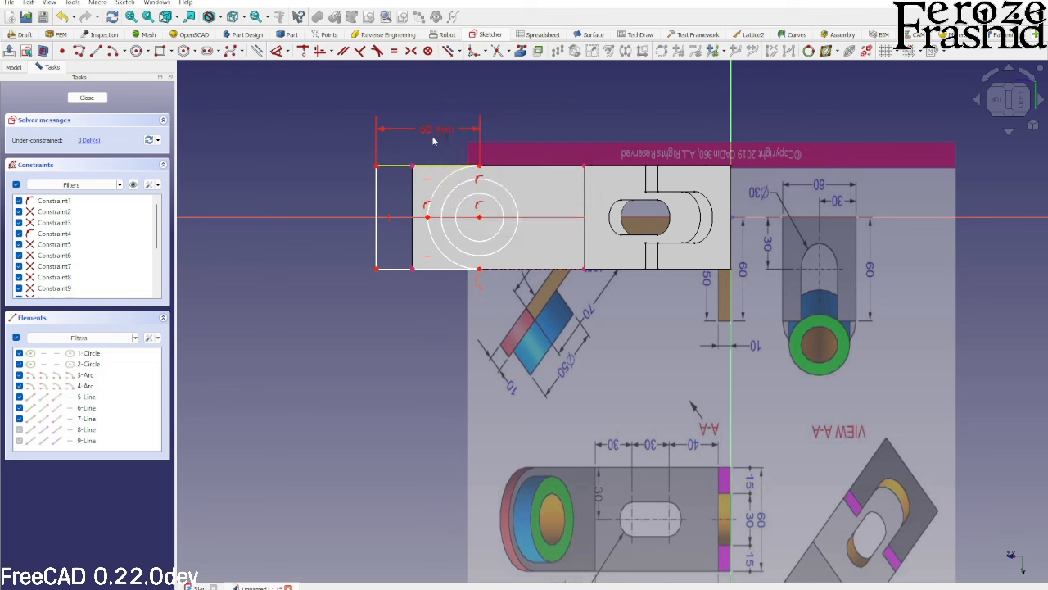
Project the inclined wall's free-end edge as external geometry and constrain the shared point of the two arcs onto it
{"action": "left_click", "coordinate": [825, 51]}
{"action": "left_click", "coordinate": [412, 187]}
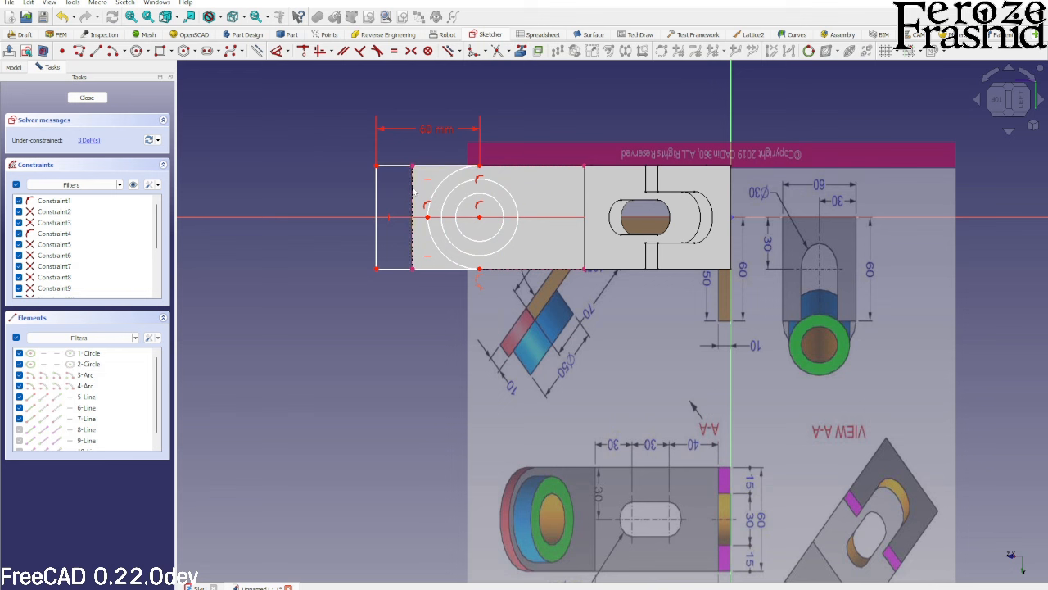
{"action": "left_click", "coordinate": [427, 216]}
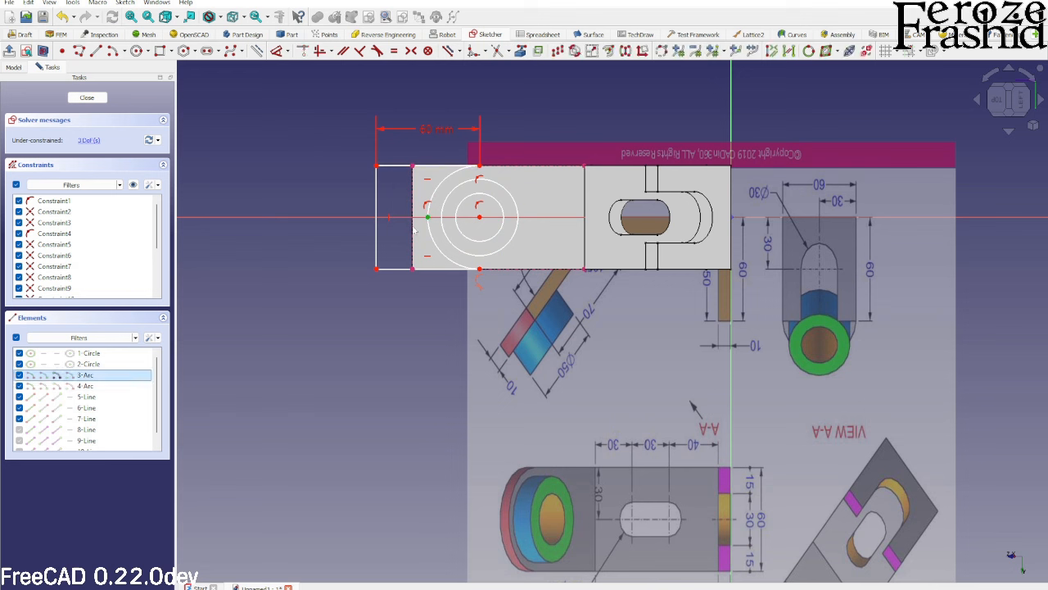
{"action": "left_click", "coordinate": [413, 228]}
{"action": "key", "text": "c"}
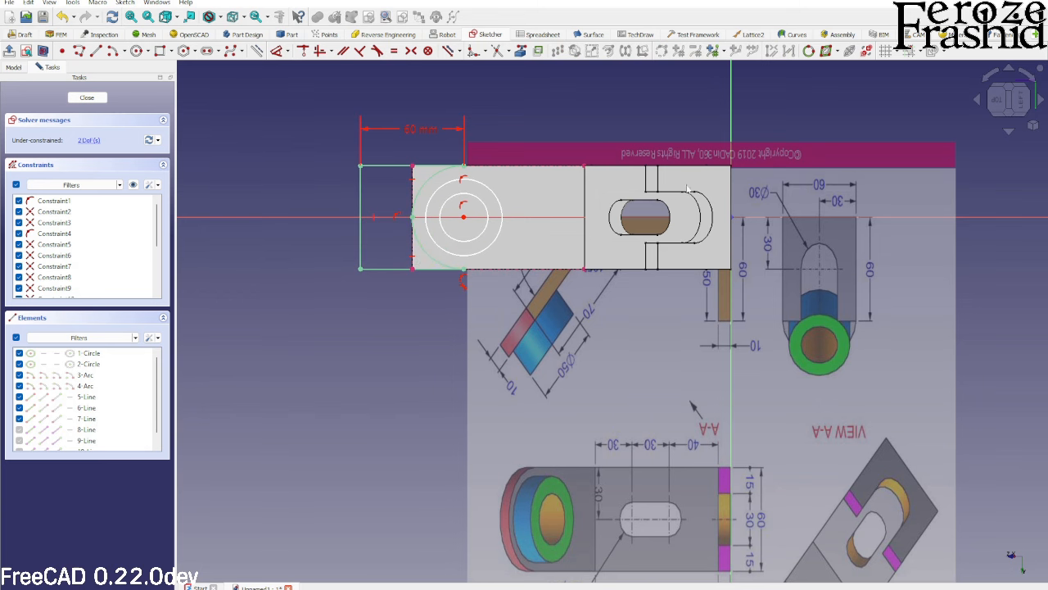
Set the inner circle's diameter to 30 mm
{"action": "scroll", "coordinate": [688, 188], "scroll_direction": "down", "scroll_amount": 2}
{"action": "scroll", "coordinate": [747, 561], "scroll_direction": "up", "scroll_amount": 2}
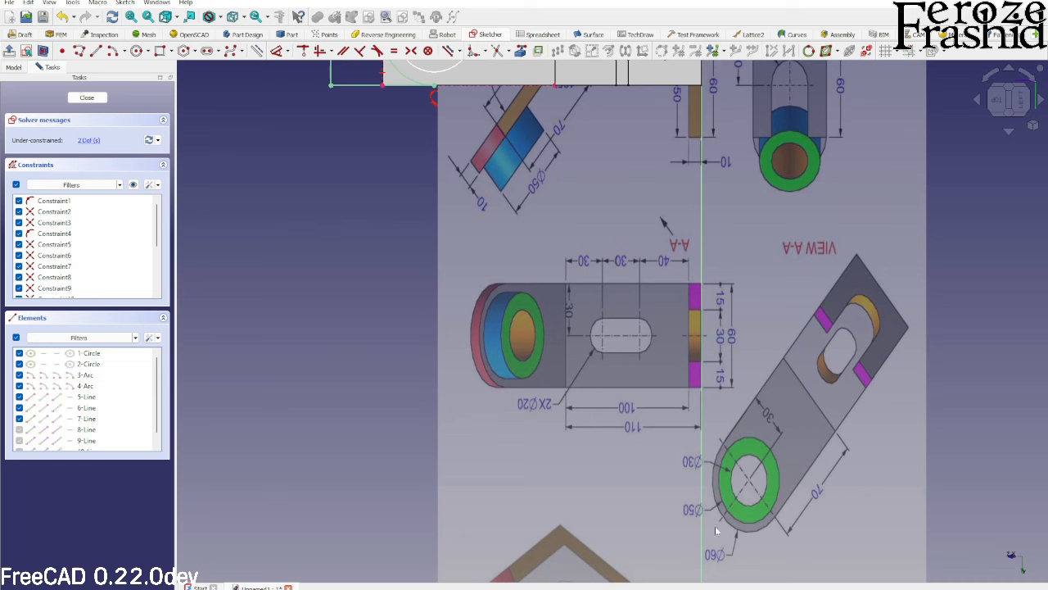
{"action": "scroll", "coordinate": [705, 504], "scroll_direction": "down", "scroll_amount": 1}
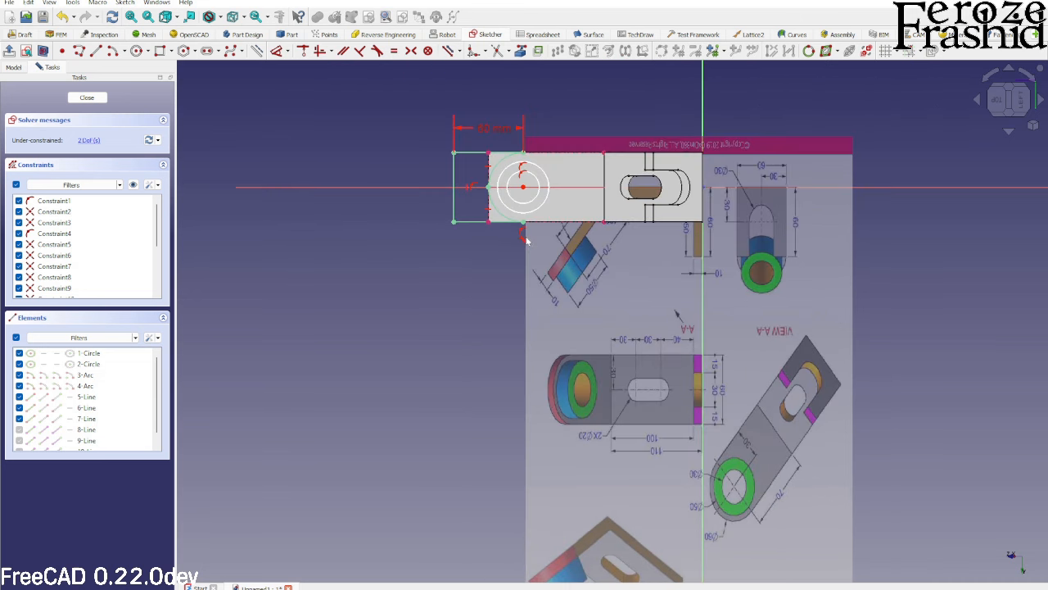
{"action": "left_click", "coordinate": [512, 199]}
{"action": "key", "text": "d"}
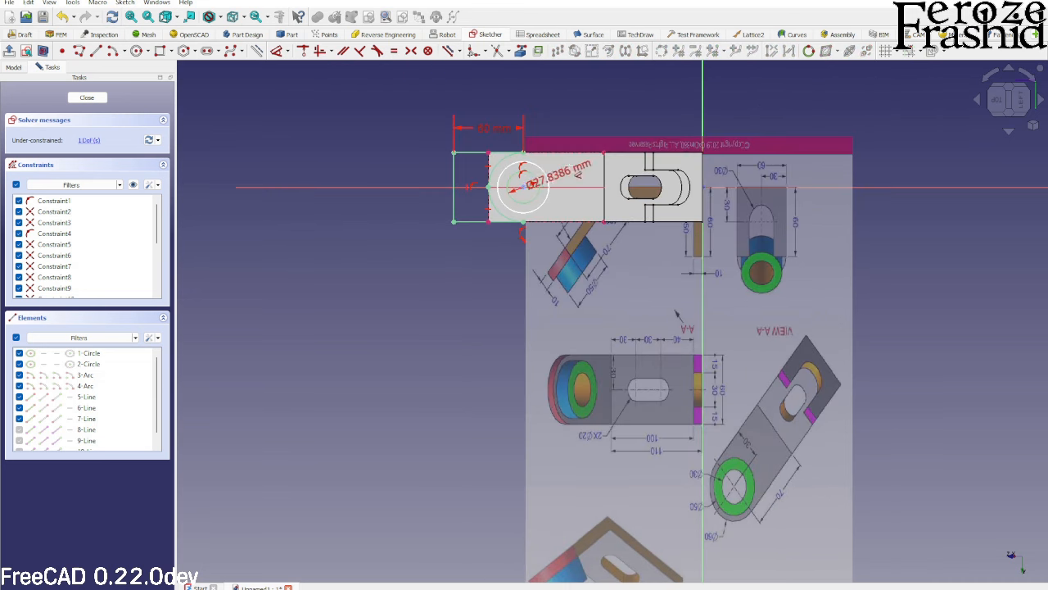
{"action": "left_click", "coordinate": [577, 132]}
{"action": "type", "text": "30"}
{"action": "key", "text": "Return"}
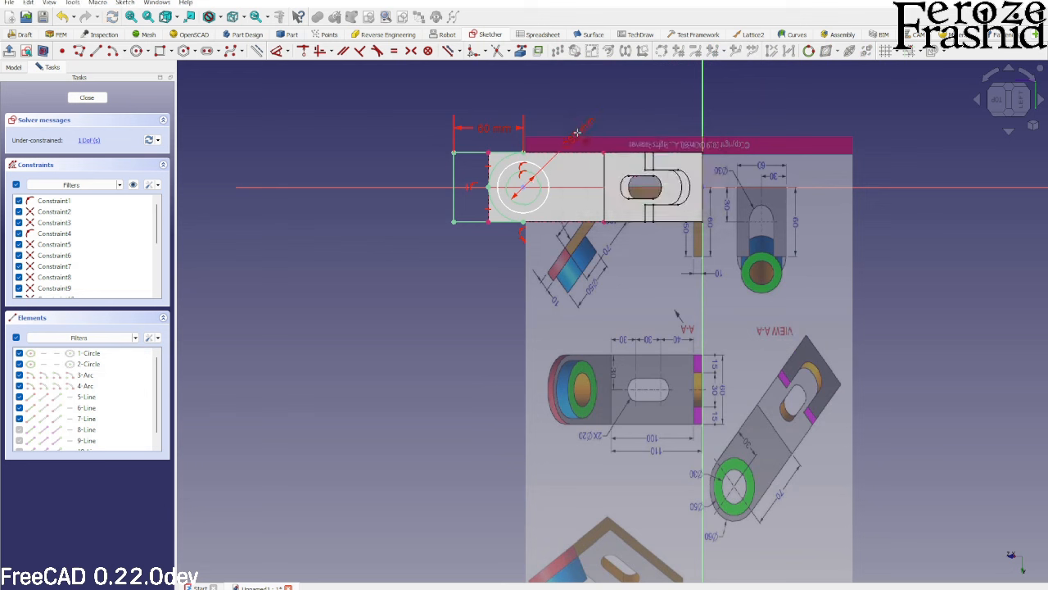
Set the outer circle's diameter to 50 mm and close the sketch
{"action": "left_click", "coordinate": [555, 188]}
{"action": "left_click", "coordinate": [573, 170]}
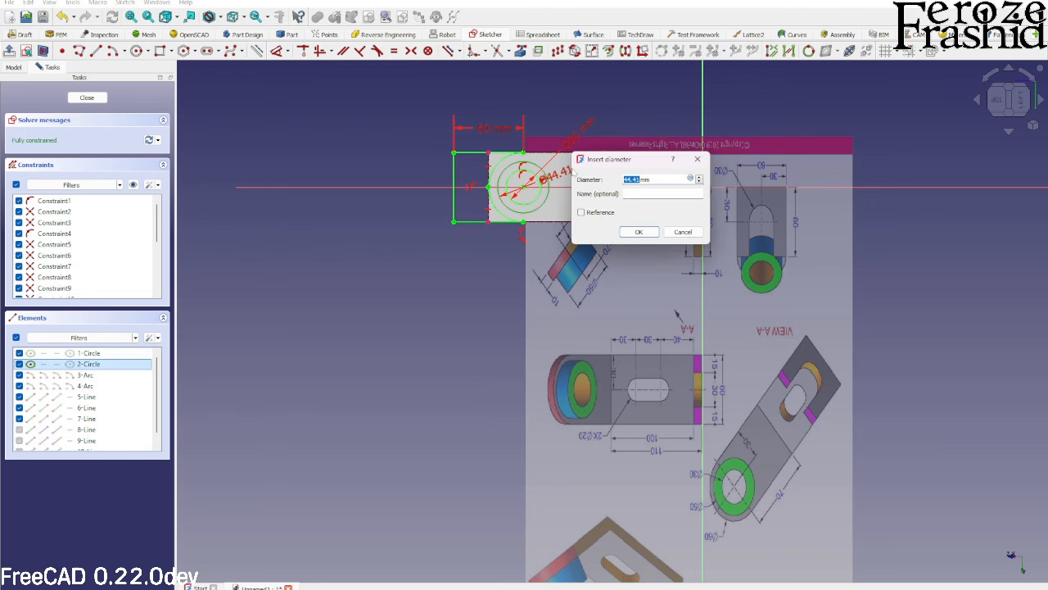
{"action": "type", "text": "50"}
{"action": "key", "text": "Return"}
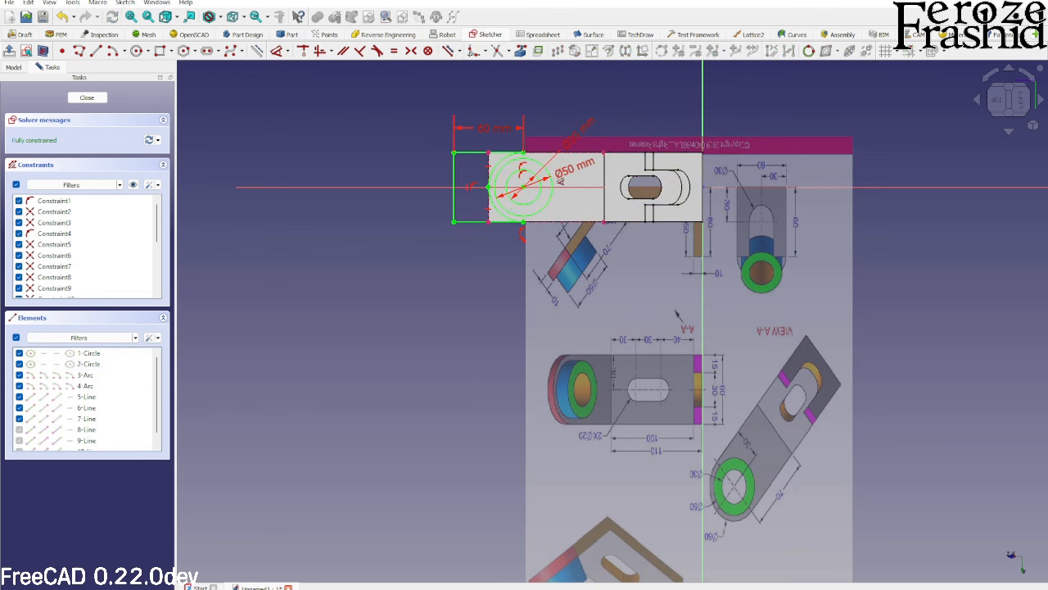
{"action": "scroll", "coordinate": [542, 165], "scroll_direction": "up", "scroll_amount": 2}
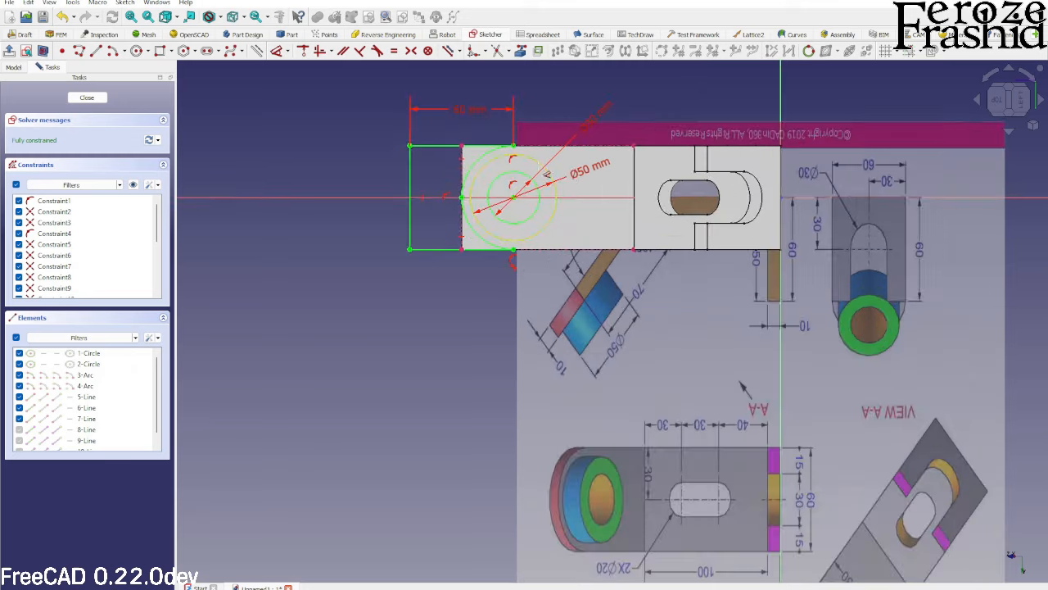
{"action": "left_click", "coordinate": [87, 98]}
Pocket the rounded-end outline and the inner circle through all of the inclined wall, using only those sketch edges
{"action": "middle_click_drag", "start_coordinate": [631, 365], "coordinate": [578, 337]}
{"action": "scroll", "coordinate": [862, 258], "scroll_direction": "up", "scroll_amount": 2}
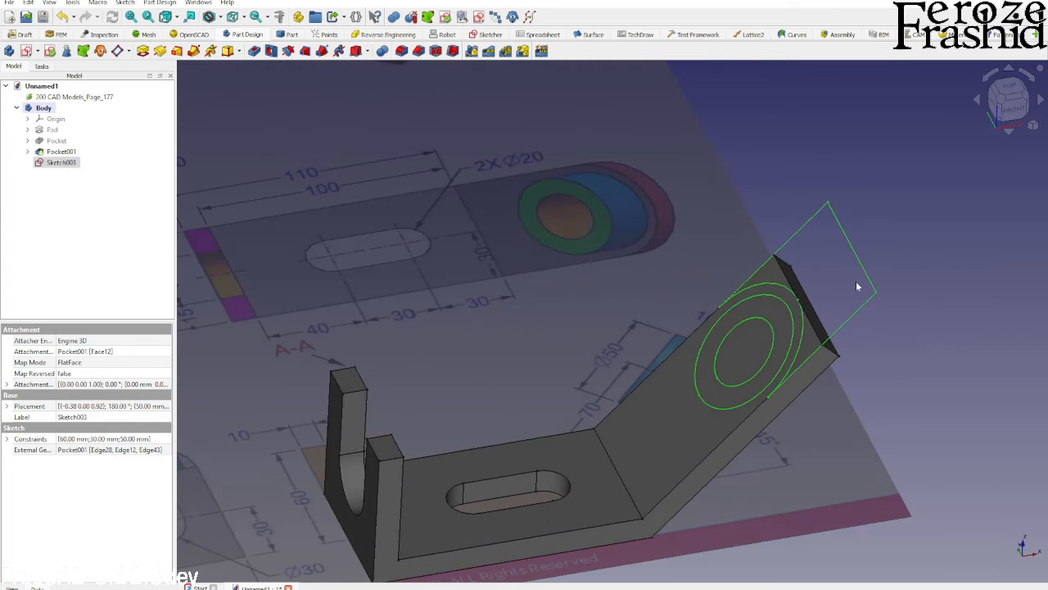
{"action": "left_click", "coordinate": [866, 305]}
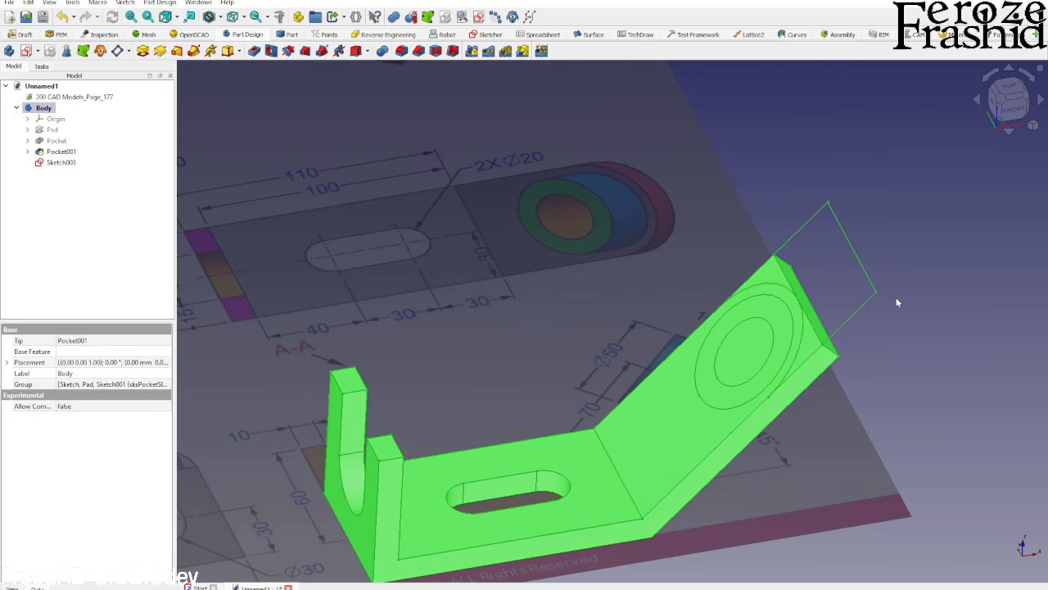
{"action": "left_click", "coordinate": [897, 304]}
{"action": "left_click", "coordinate": [852, 321]}
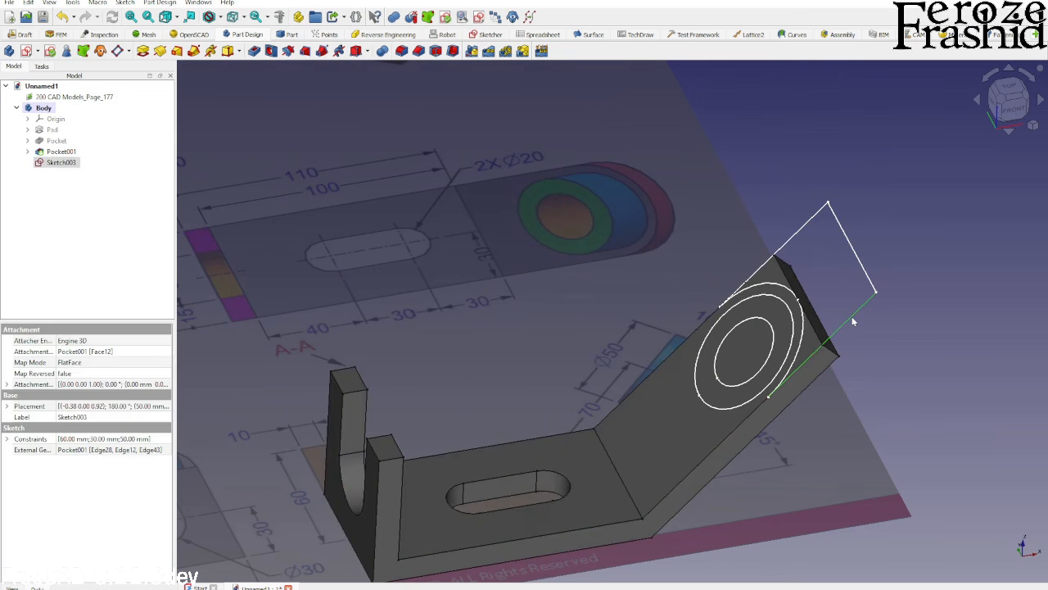
{"action": "left_click", "coordinate": [868, 274], "text": "ctrl"}
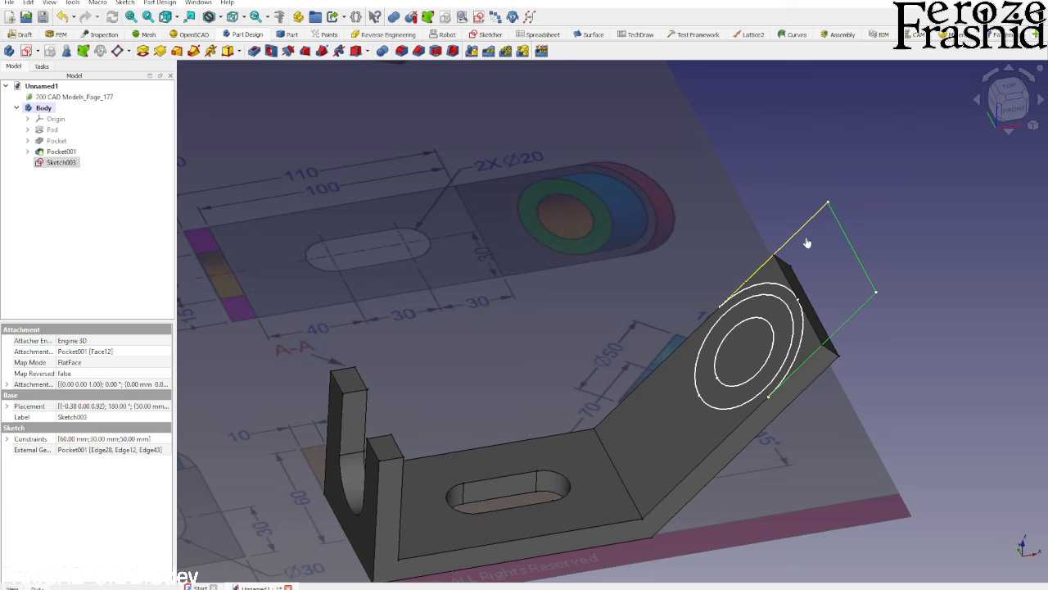
{"action": "left_click", "coordinate": [806, 243], "text": "ctrl"}
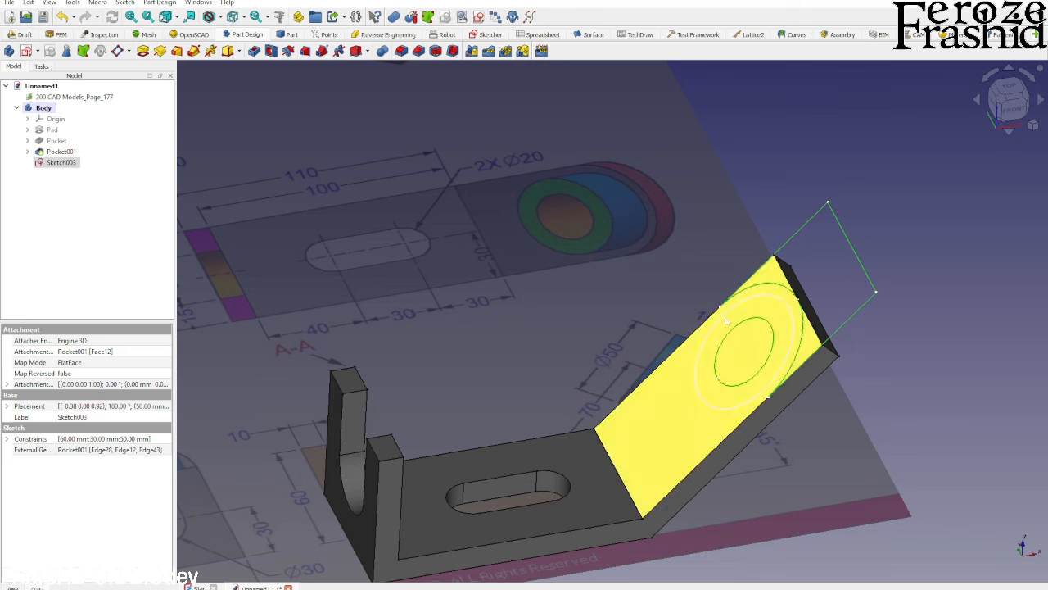
{"action": "left_click", "coordinate": [254, 51]}
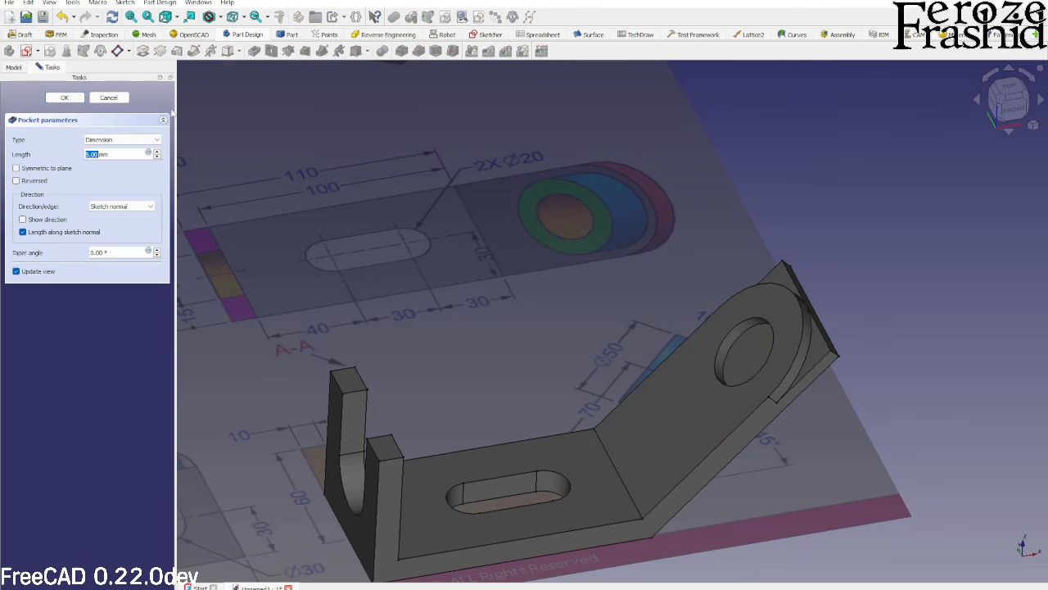
{"action": "left_click", "coordinate": [119, 141]}
{"action": "left_click", "coordinate": [116, 157]}
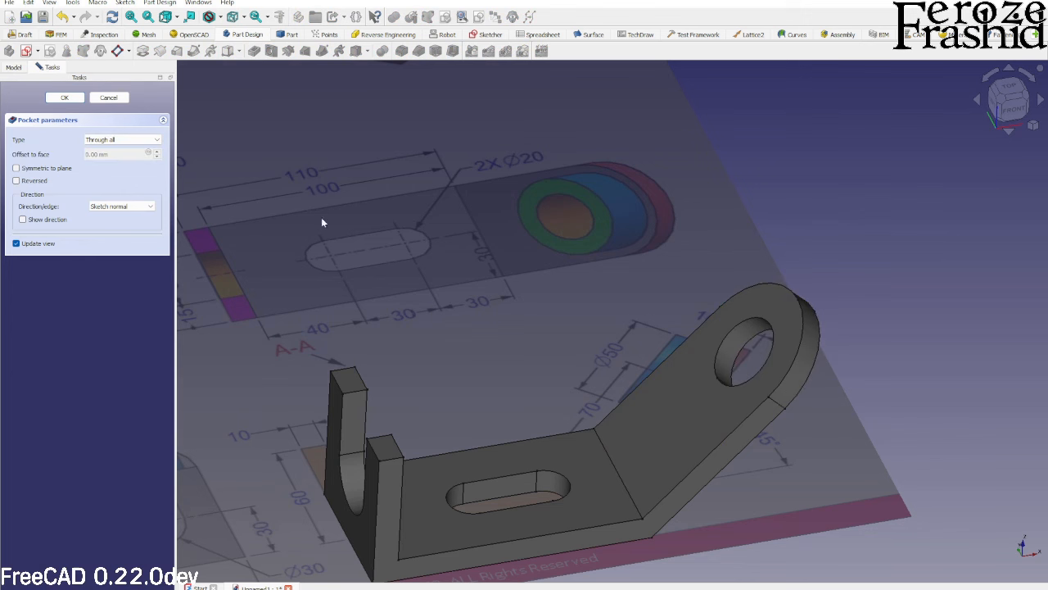
{"action": "left_click", "coordinate": [65, 97]}
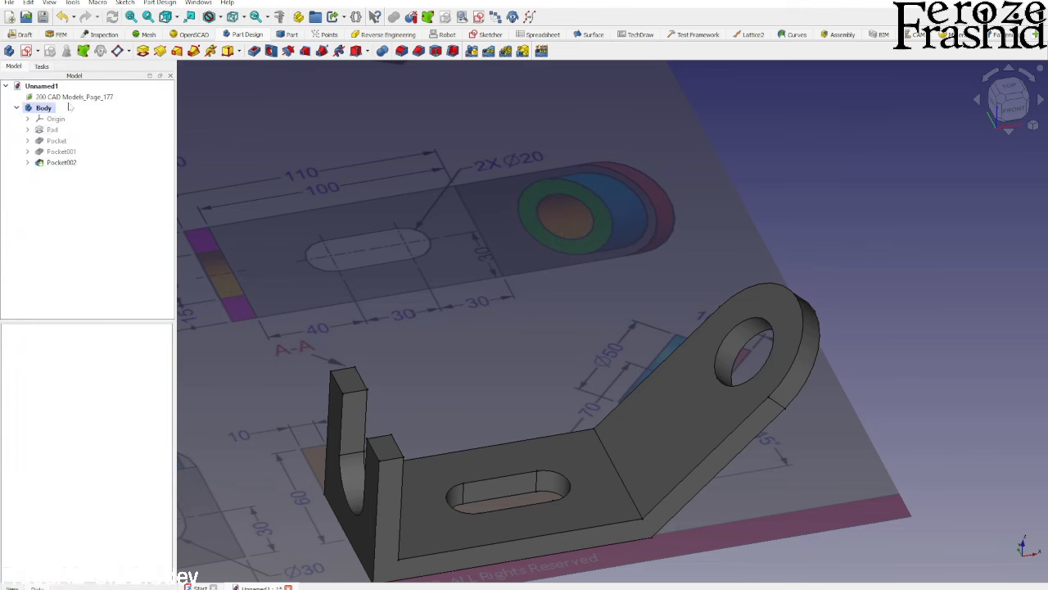
Show the sketch used by the latest pocket and hide the pocket's solid
{"action": "left_click", "coordinate": [27, 162]}
{"action": "left_click", "coordinate": [59, 173]}
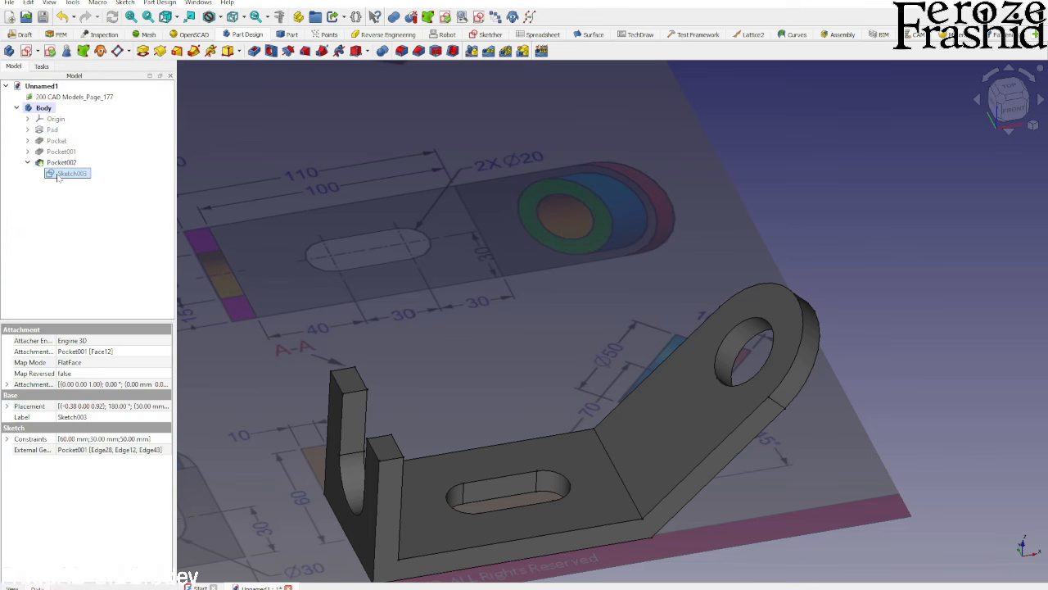
{"action": "key", "text": "space"}
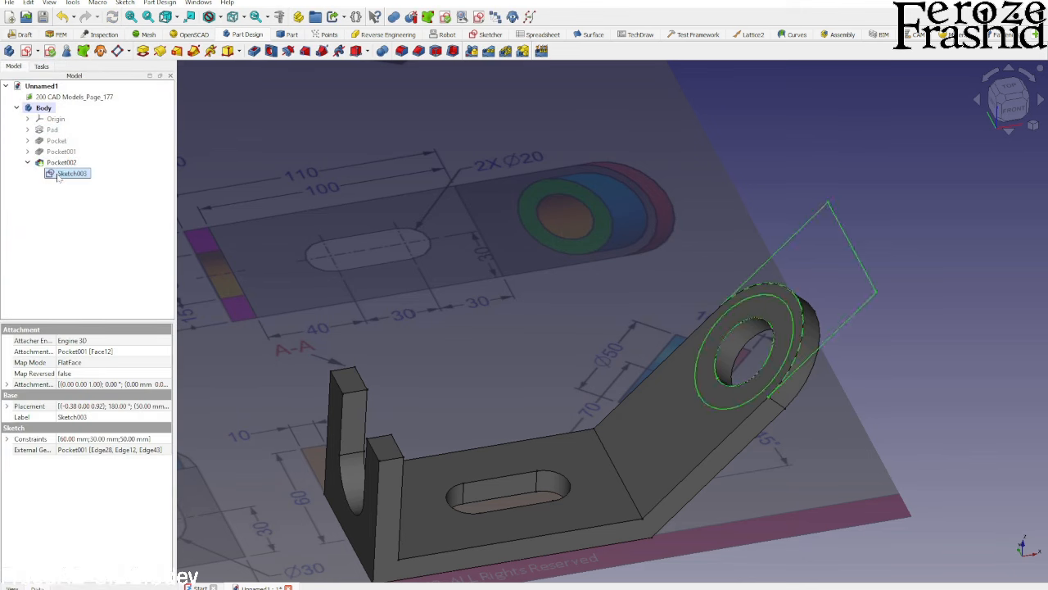
{"action": "left_click", "coordinate": [959, 329]}
{"action": "left_click", "coordinate": [760, 323]}
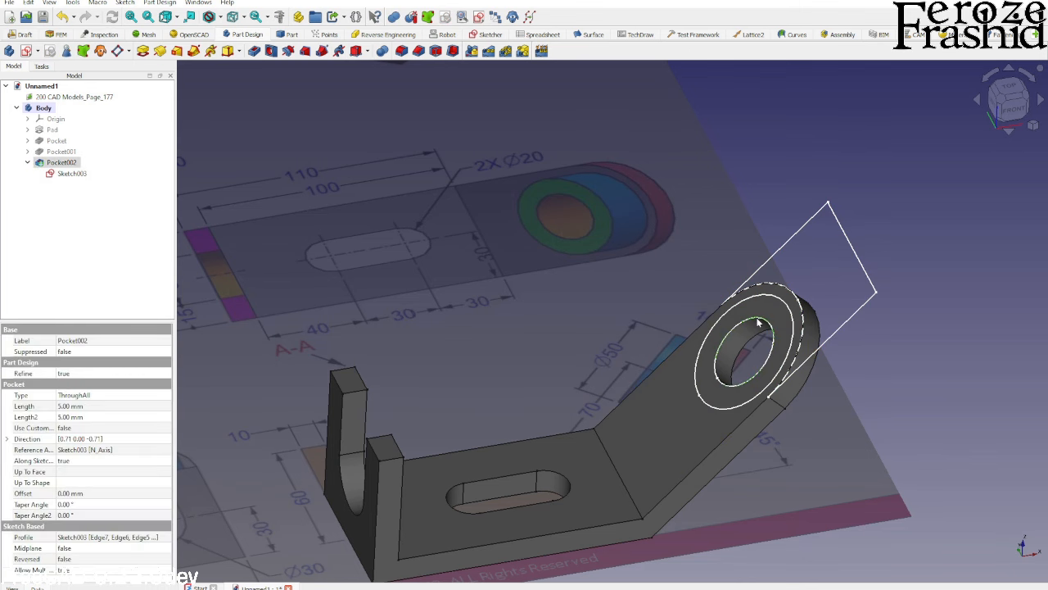
{"action": "scroll", "coordinate": [777, 337], "scroll_direction": "up", "scroll_amount": 3}
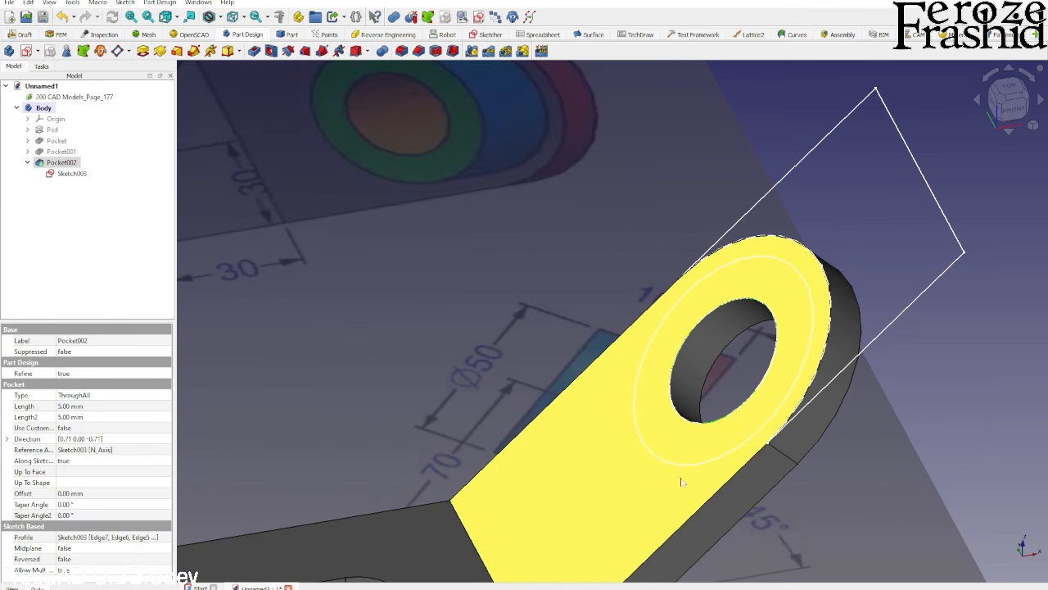
{"action": "key", "text": "space"}
Pad the ring between the sketch's 30 mm and 50 mm circles by 20 mm
{"action": "left_click", "coordinate": [766, 321]}
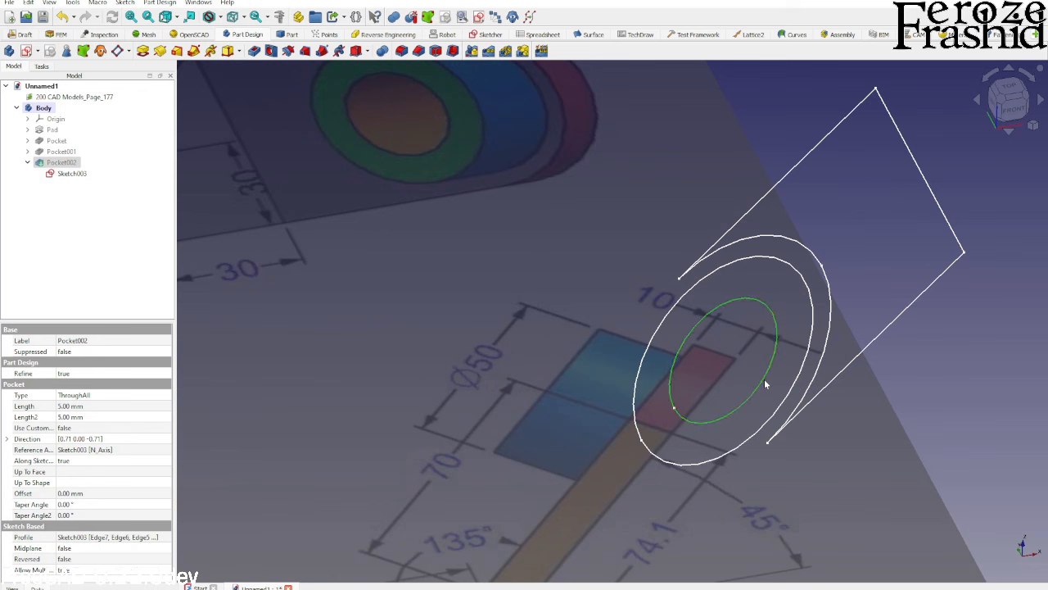
{"action": "left_click", "coordinate": [813, 329], "text": "ctrl"}
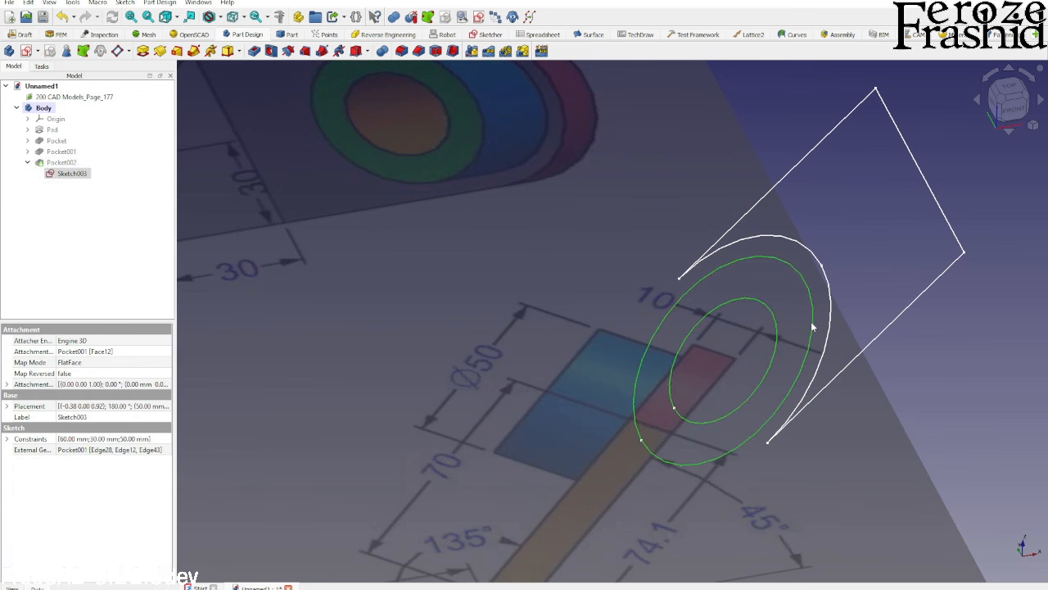
{"action": "scroll", "coordinate": [824, 227], "scroll_direction": "down", "scroll_amount": 3}
{"action": "scroll", "coordinate": [824, 228], "scroll_direction": "down", "scroll_amount": 3}
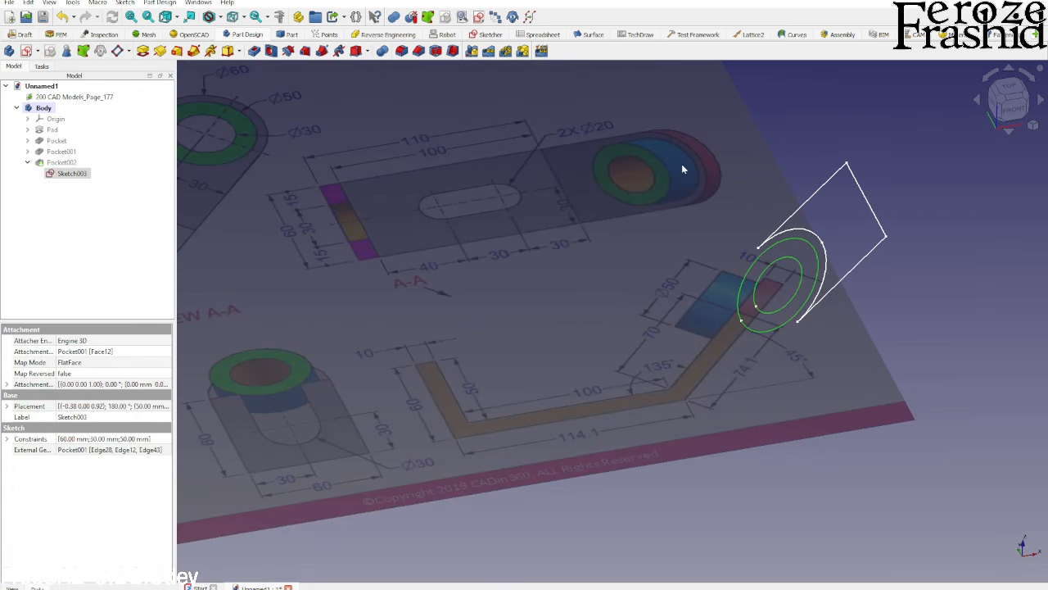
{"action": "scroll", "coordinate": [682, 164], "scroll_direction": "down", "scroll_amount": 2}
{"action": "scroll", "coordinate": [739, 375], "scroll_direction": "down", "scroll_amount": 2}
{"action": "scroll", "coordinate": [584, 191], "scroll_direction": "up", "scroll_amount": 2}
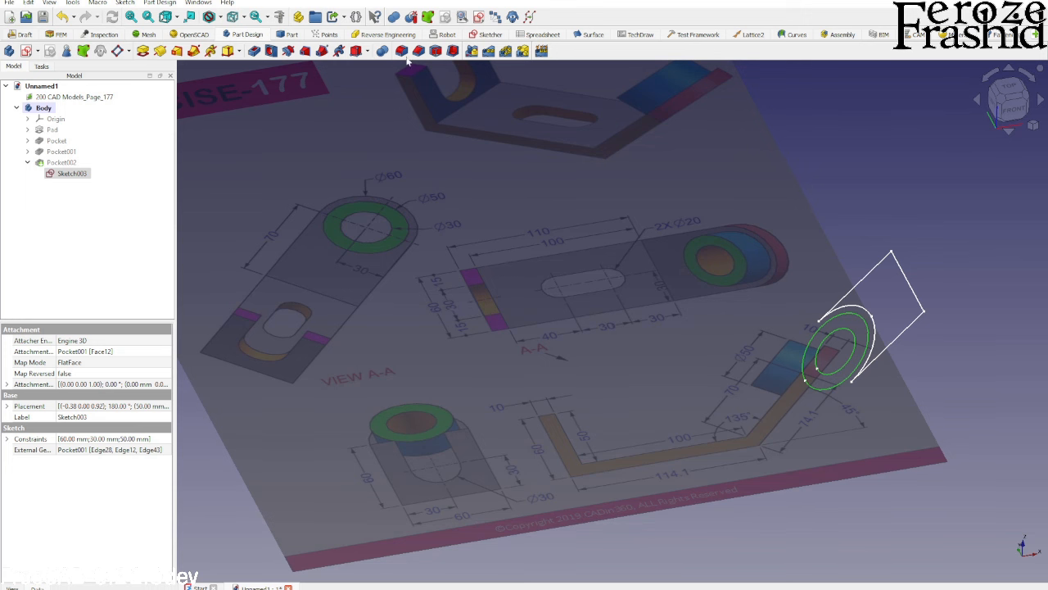
{"action": "left_click", "coordinate": [142, 50]}
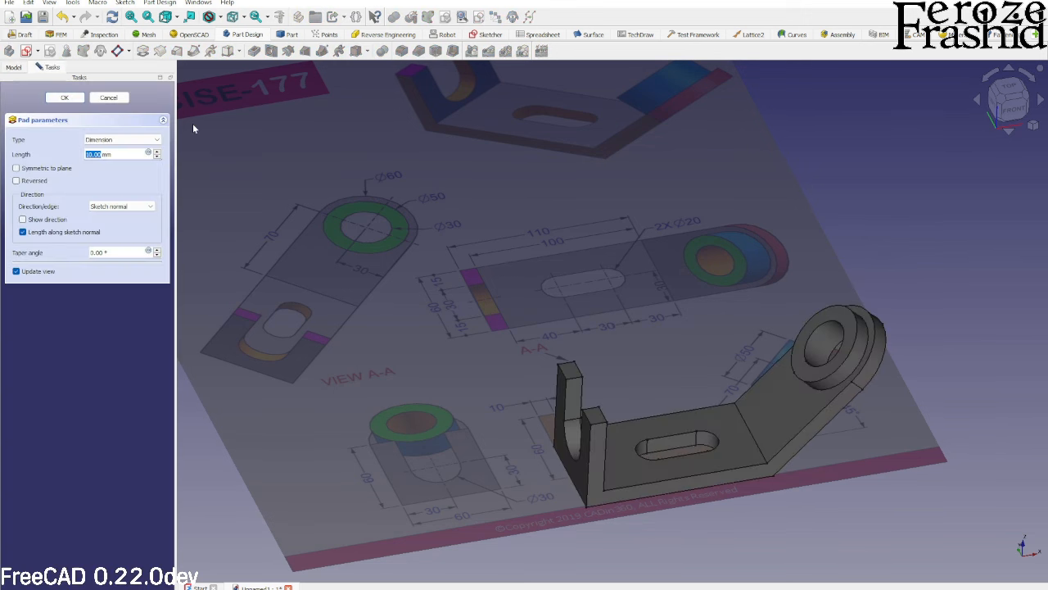
{"action": "type", "text": "20"}
{"action": "key", "text": "Return"}
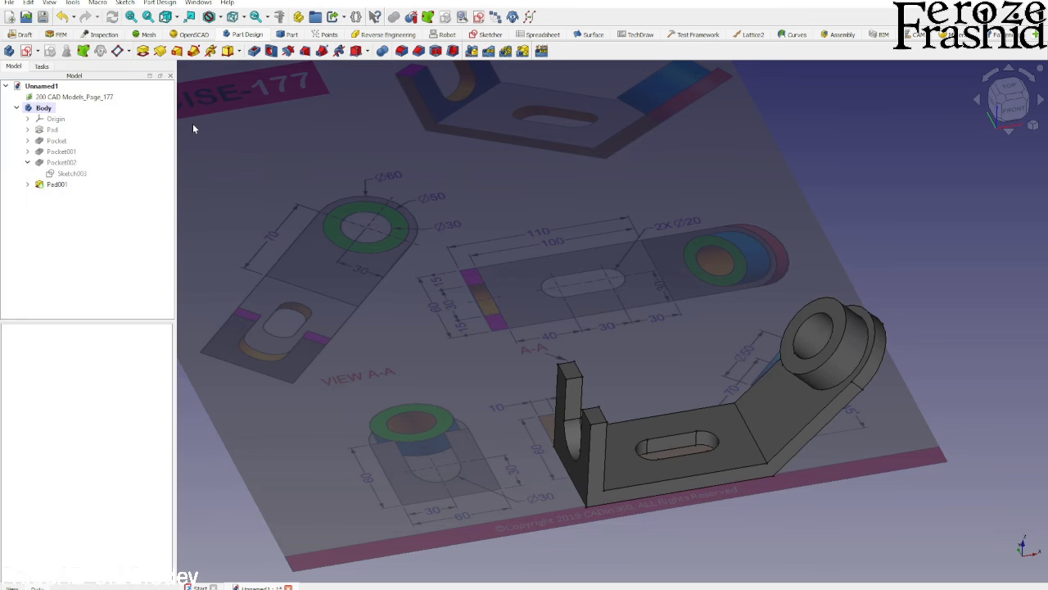
{"action": "mouse_move", "coordinate": [825, 239]}
{"action": "middle_mouse_down"}
{"action": "mouse_move", "coordinate": [937, 270]}
{"action": "mouse_move", "coordinate": [919, 284]}
{"action": "mouse_move", "coordinate": [843, 262]}
{"action": "mouse_move", "coordinate": [889, 325]}
{"action": "mouse_move", "coordinate": [868, 286]}
{"action": "mouse_move", "coordinate": [592, 292]}
{"action": "mouse_move", "coordinate": [710, 284]}
{"action": "mouse_move", "coordinate": [884, 307]}
{"action": "middle_mouse_up"}
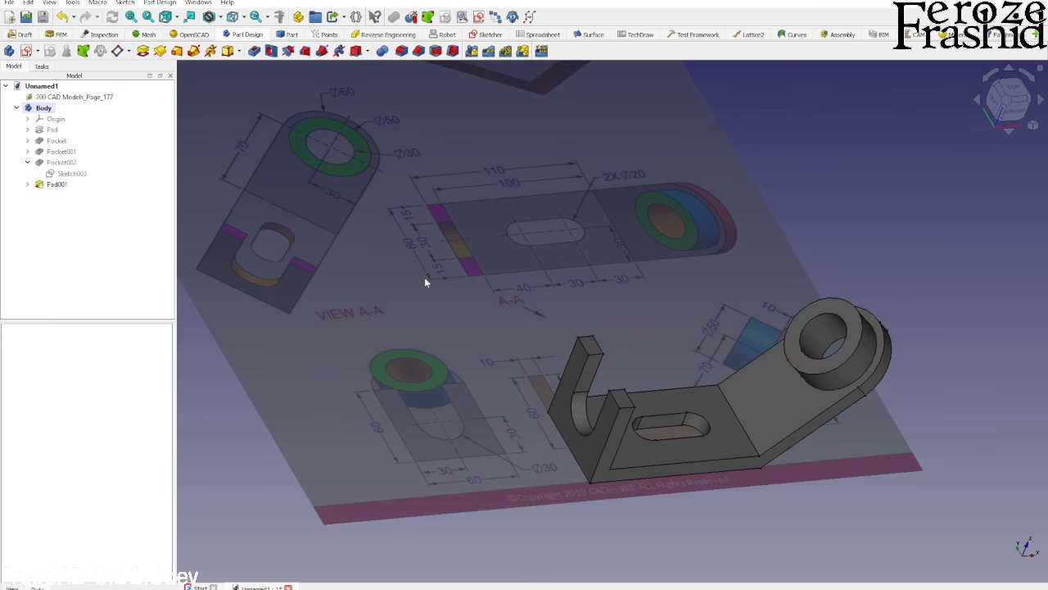
{"action": "middle_click_drag", "start_coordinate": [763, 418], "coordinate": [728, 412]}
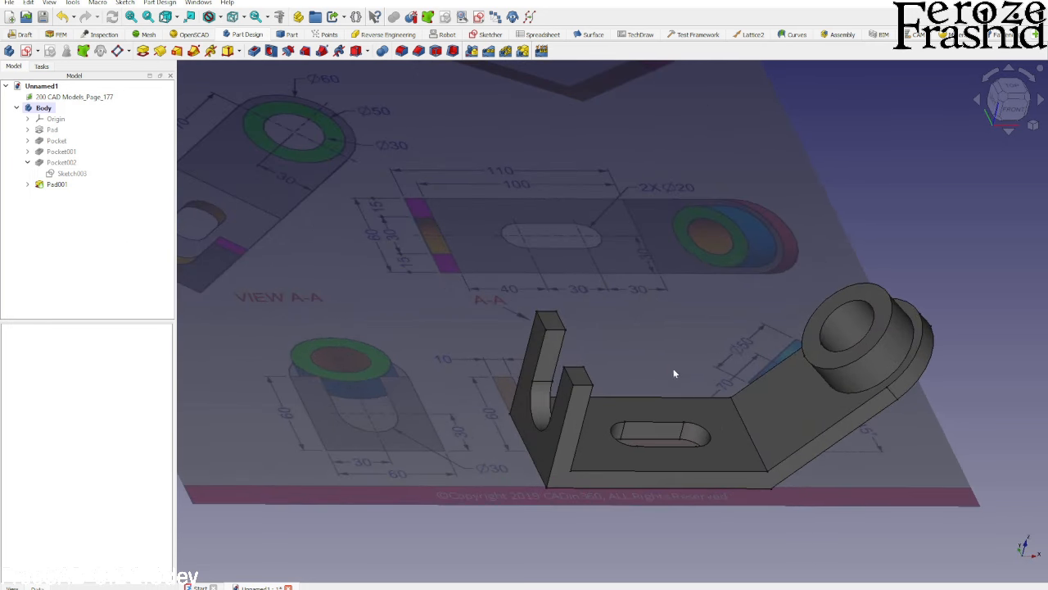
{"action": "mouse_move", "coordinate": [676, 369]}
{"action": "middle_mouse_down"}
{"action": "mouse_move", "coordinate": [744, 388]}
{"action": "mouse_move", "coordinate": [737, 357]}
{"action": "mouse_move", "coordinate": [676, 365]}
{"action": "middle_mouse_up"}
{"action": "scroll", "coordinate": [612, 259], "scroll_direction": "down", "scroll_amount": 3}
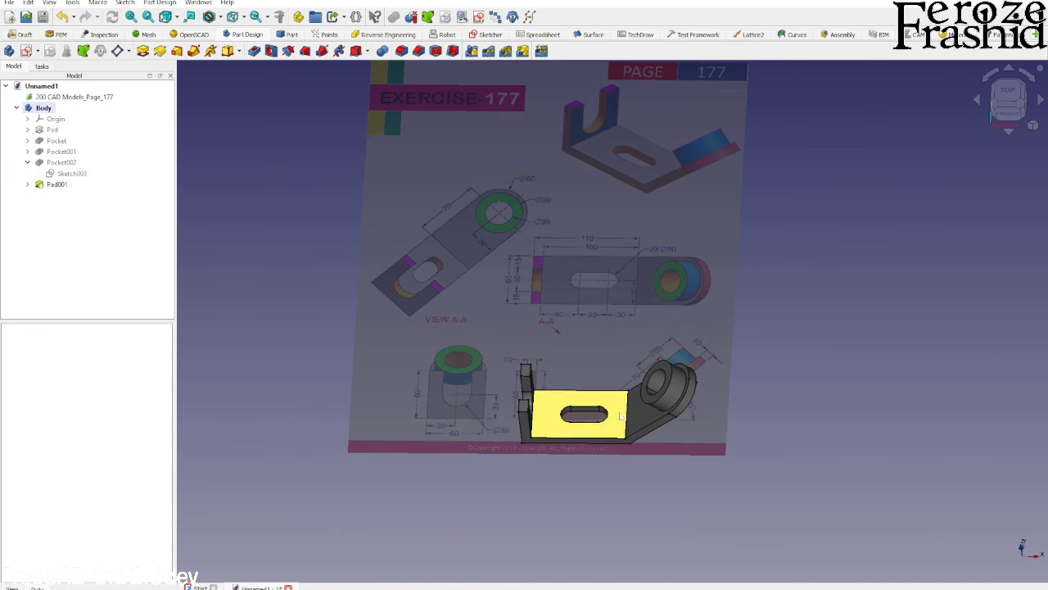
{"action": "middle_click_drag", "start_coordinate": [643, 412], "coordinate": [663, 400]}
{"action": "scroll", "coordinate": [572, 384], "scroll_direction": "up", "scroll_amount": 2}
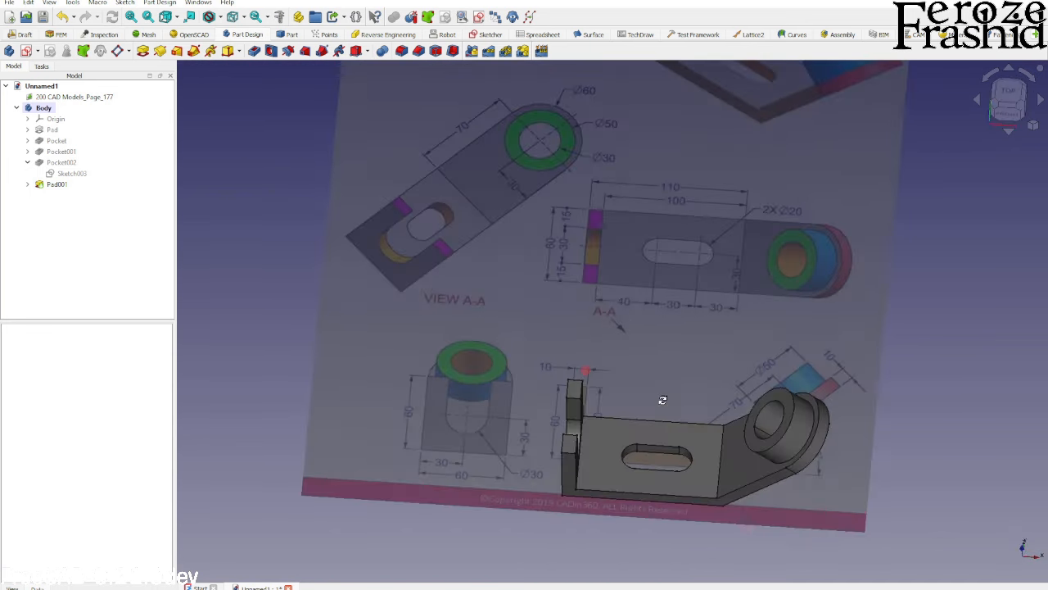